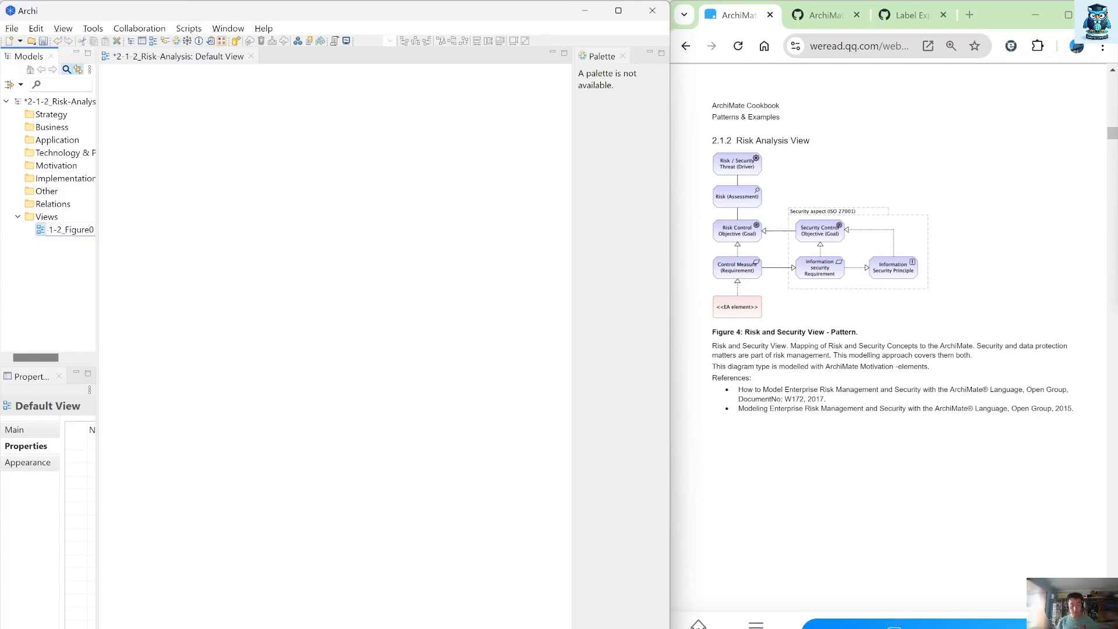
# Step: Rename the default view as "2-1-2_Figure04_Risk-and-Security-View - Pattern"
pyautogui.write('_Risk-and-Secuirty')
pyautogui.press('BackSpace')
pyautogui.press('BackSpace')
pyautogui.press('BackSpace')
pyautogui.press('BackSpace')
pyautogui.write('rity-Vie')
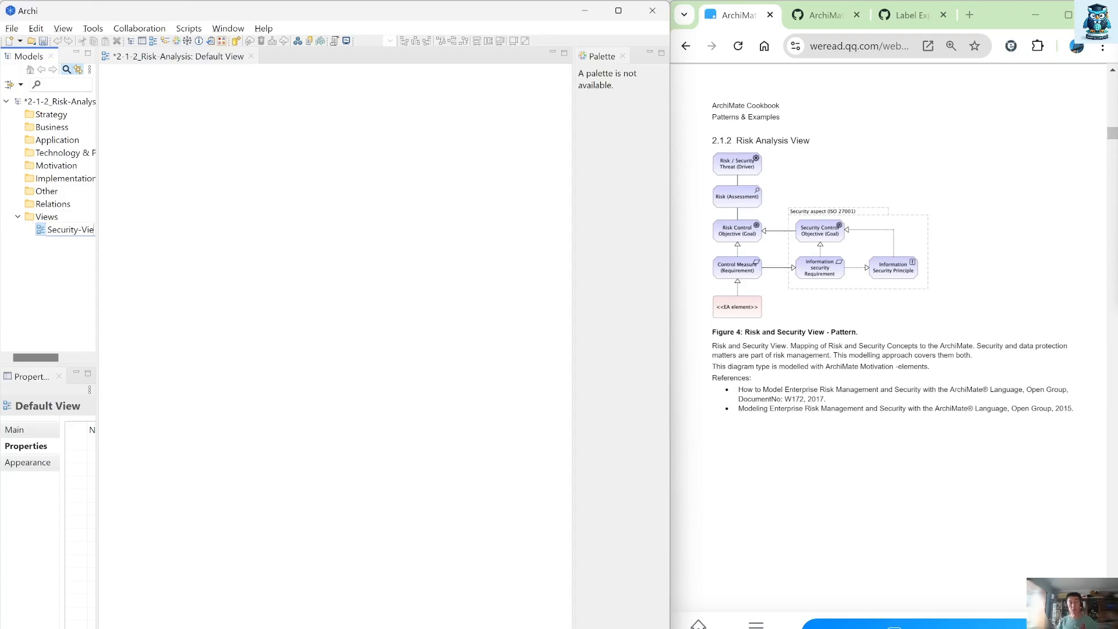
pyautogui.write('w - Pattern')
pyautogui.press('Return')
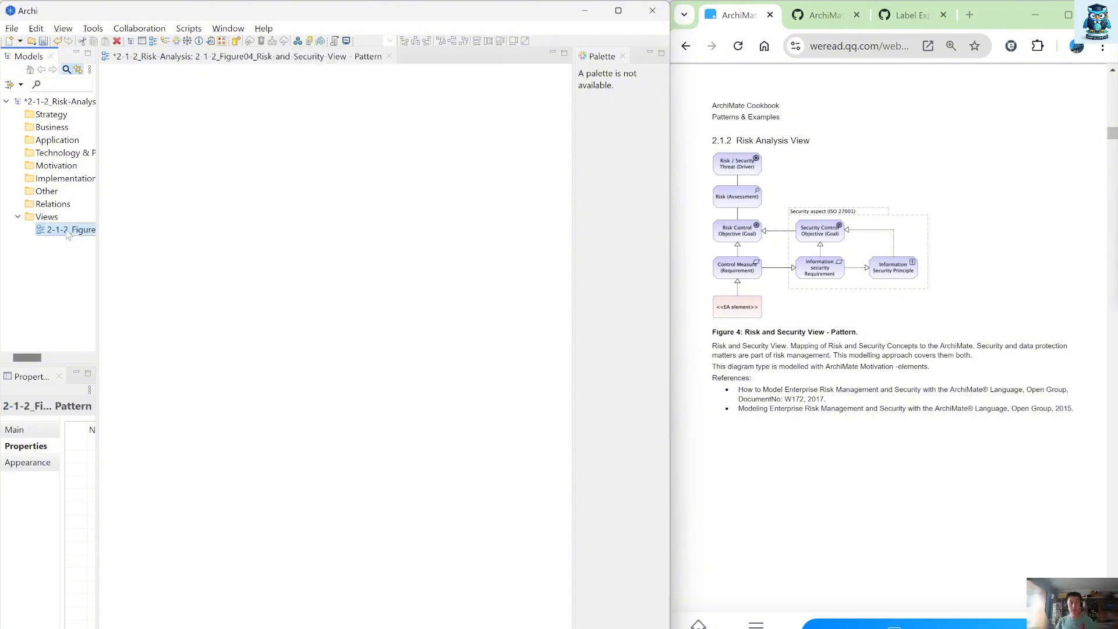
pyautogui.click(219, 231)
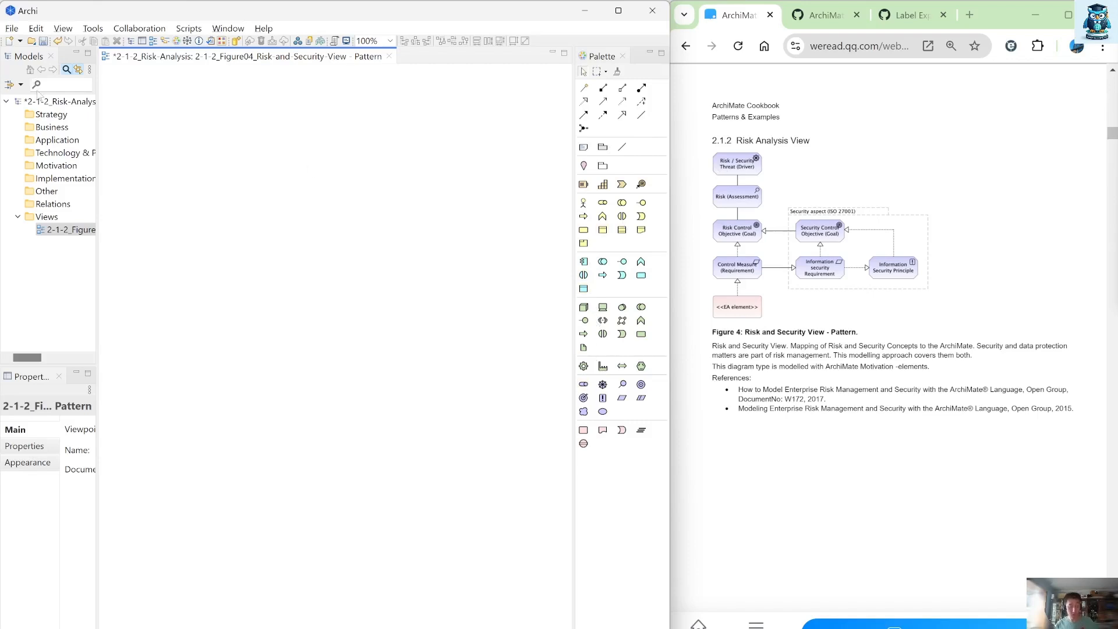
# Step: Start saving the model under a new name and create and open a folder named "2-1-2_Risk-Analysis" for it
pyautogui.click(12, 28)
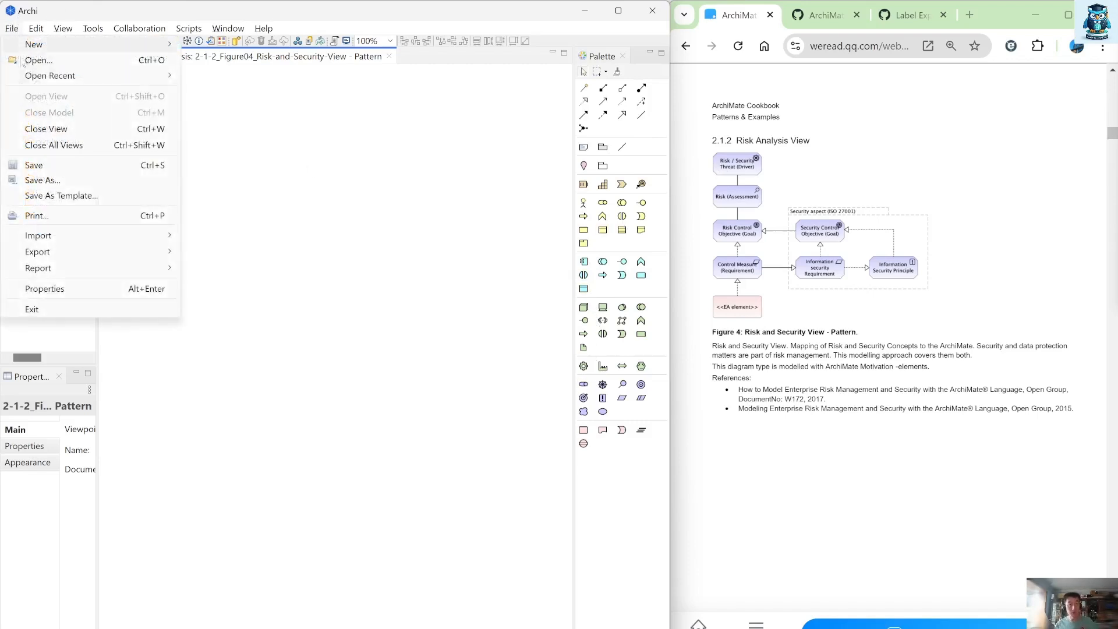
pyautogui.click(42, 180)
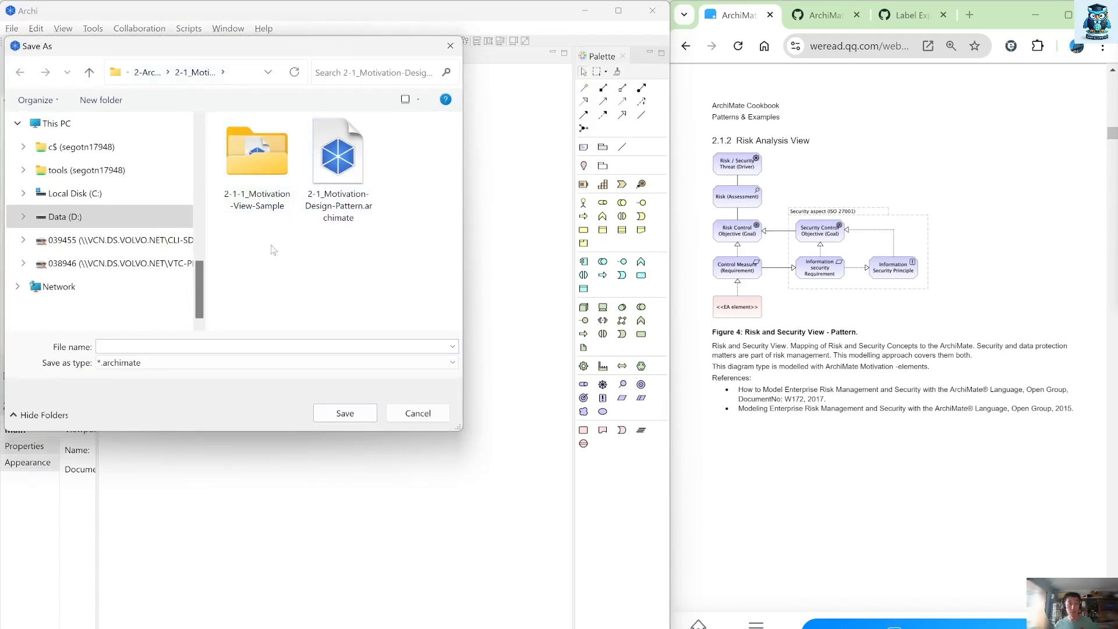
pyautogui.click(90, 107)
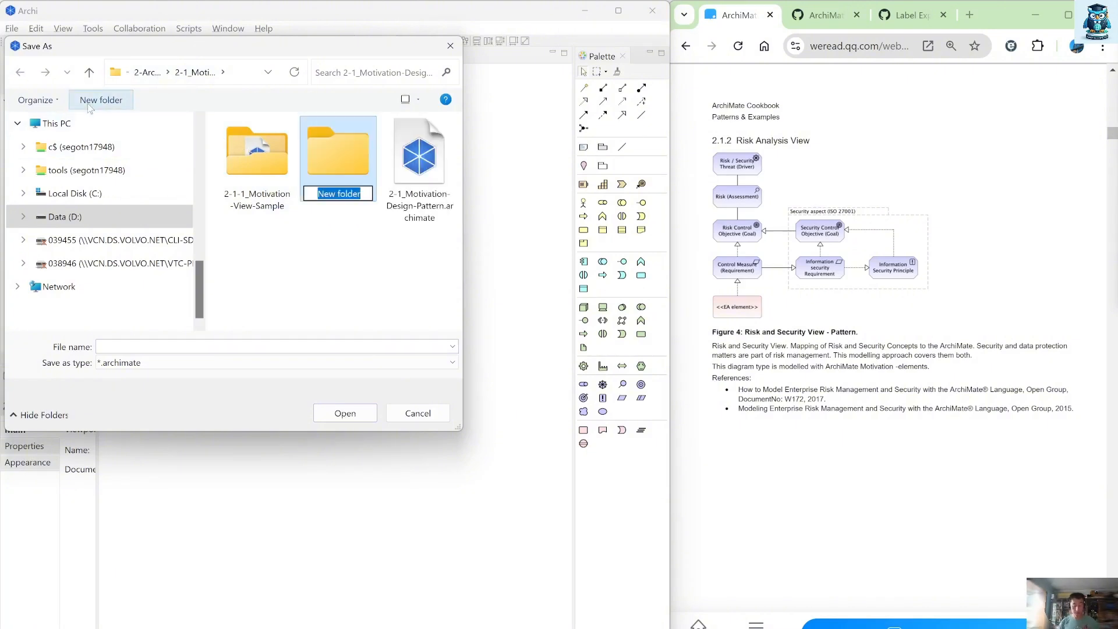
pyautogui.write('2-1-2')
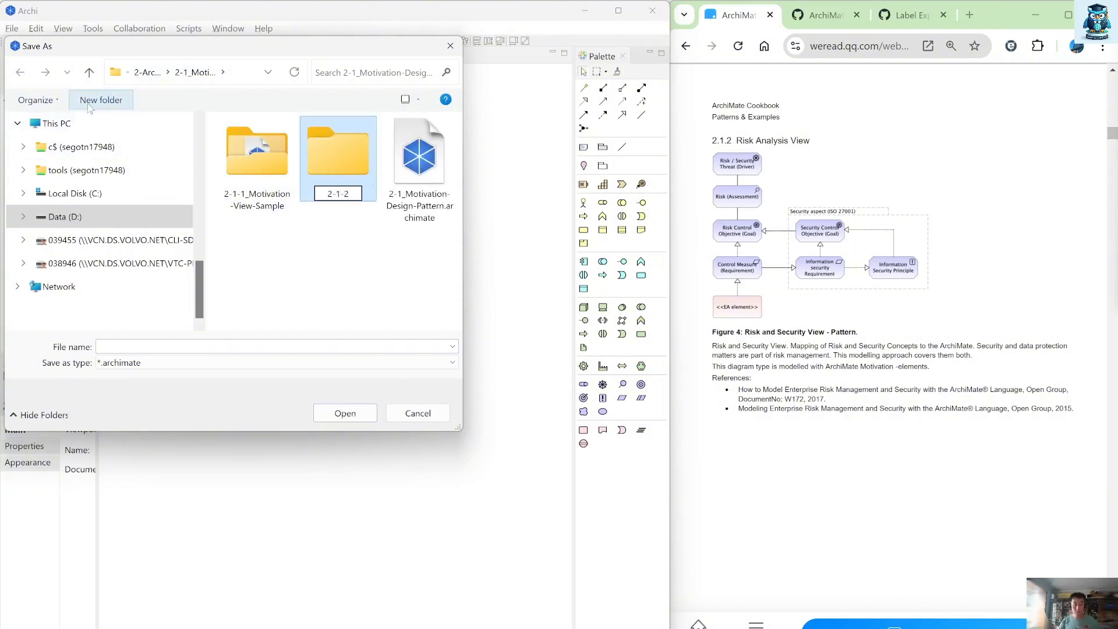
pyautogui.write('_risk-')
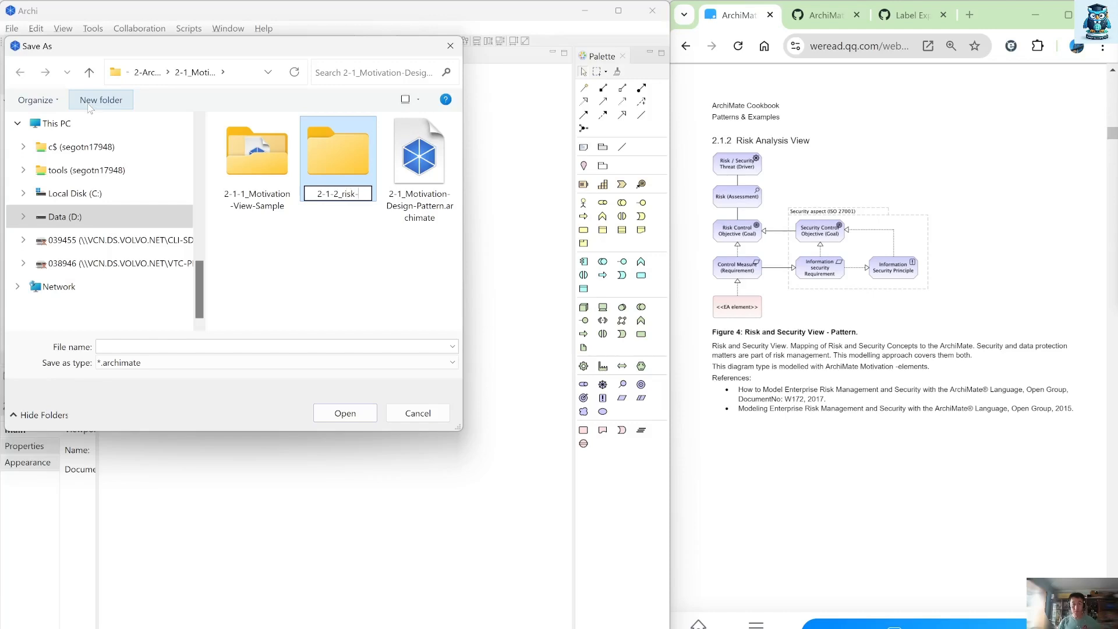
pyautogui.press('BackSpace')
pyautogui.press('BackSpace')
pyautogui.press('BackSpace')
pyautogui.press('BackSpace')
pyautogui.press('BackSpace')
pyautogui.write('Risk-A')
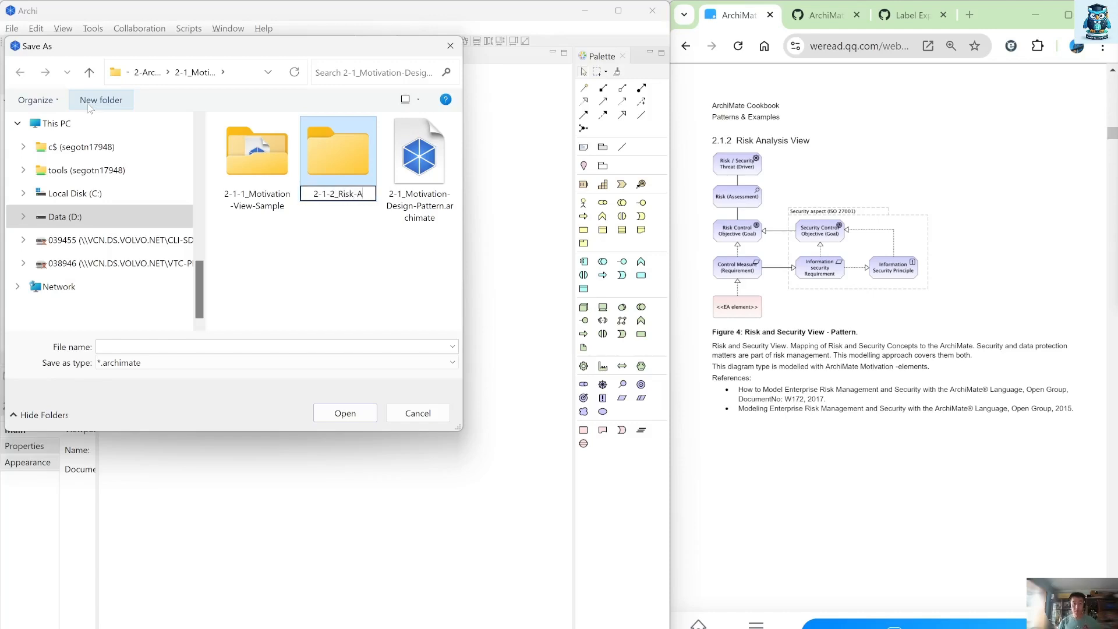
pyautogui.write('nalysis')
pyautogui.press('Return')
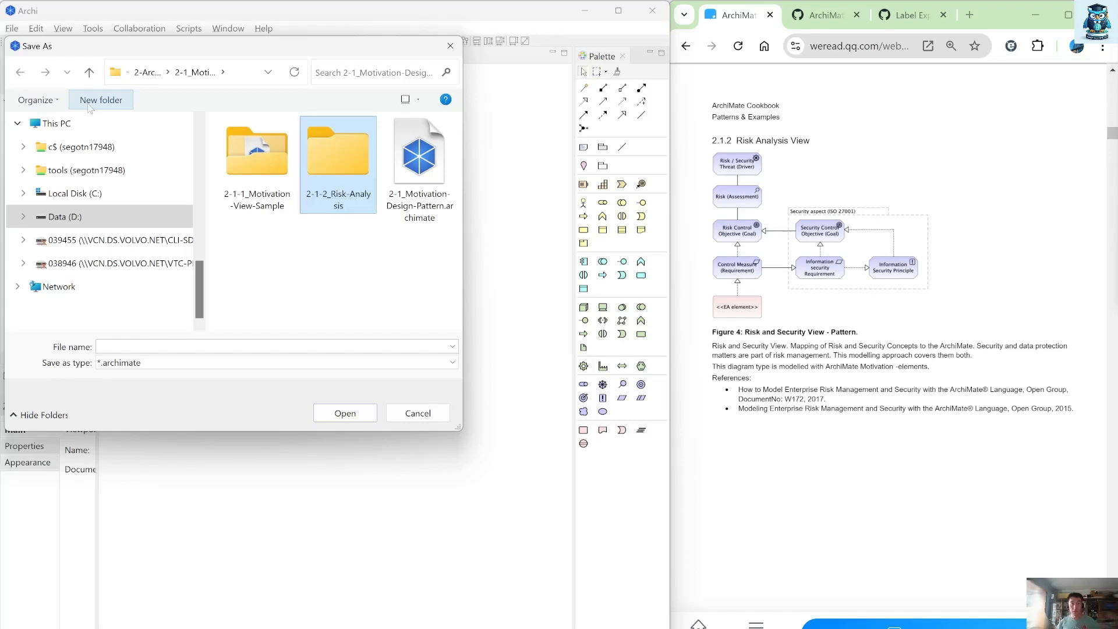
pyautogui.press('Return')
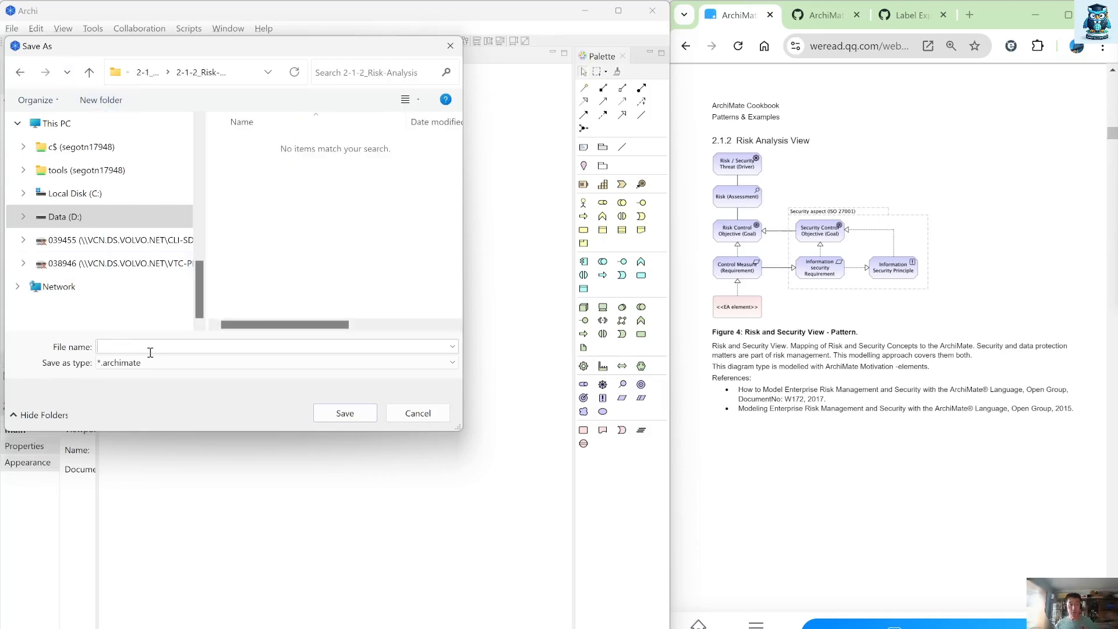
# Step: Save the model in the new folder with the file name "2-1-2_Risk-Analysis"
pyautogui.write('2-1-2_Ri')
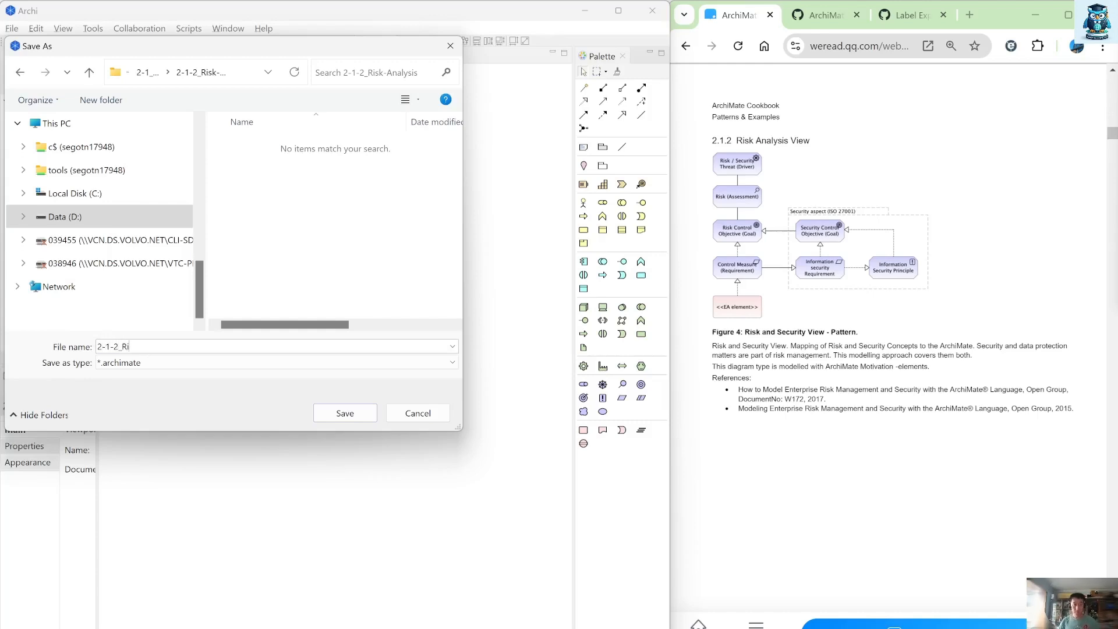
pyautogui.write('sk-Analysis')
pyautogui.press('Return')
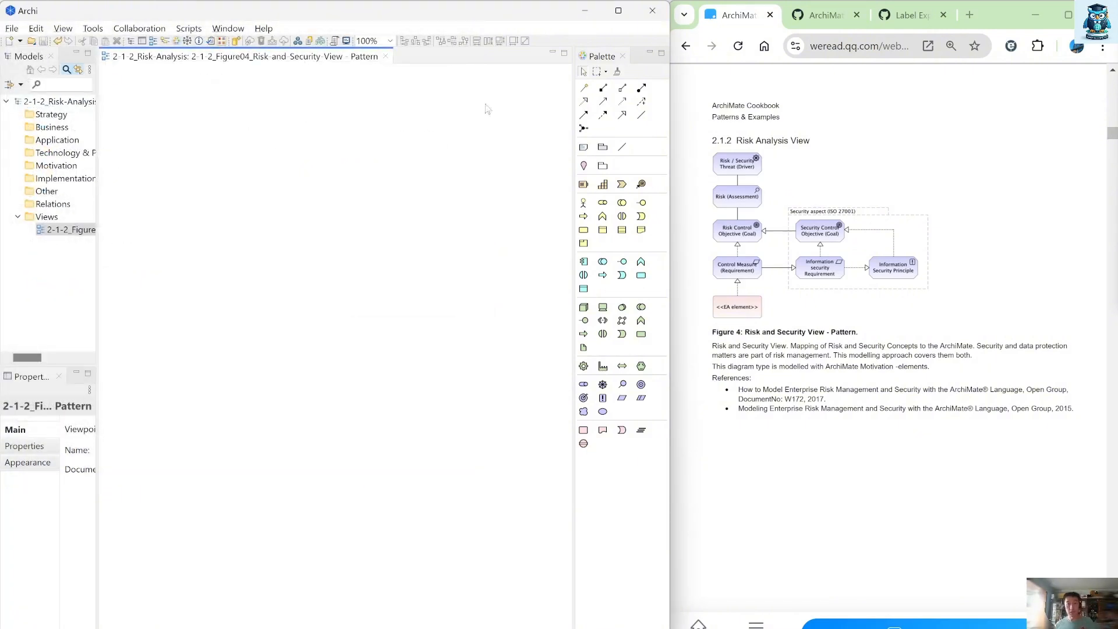
# Step: Add a Driver element named "Risk / Security Threat" near the top of the view and widen the model tree and properties area
pyautogui.click(602, 384)
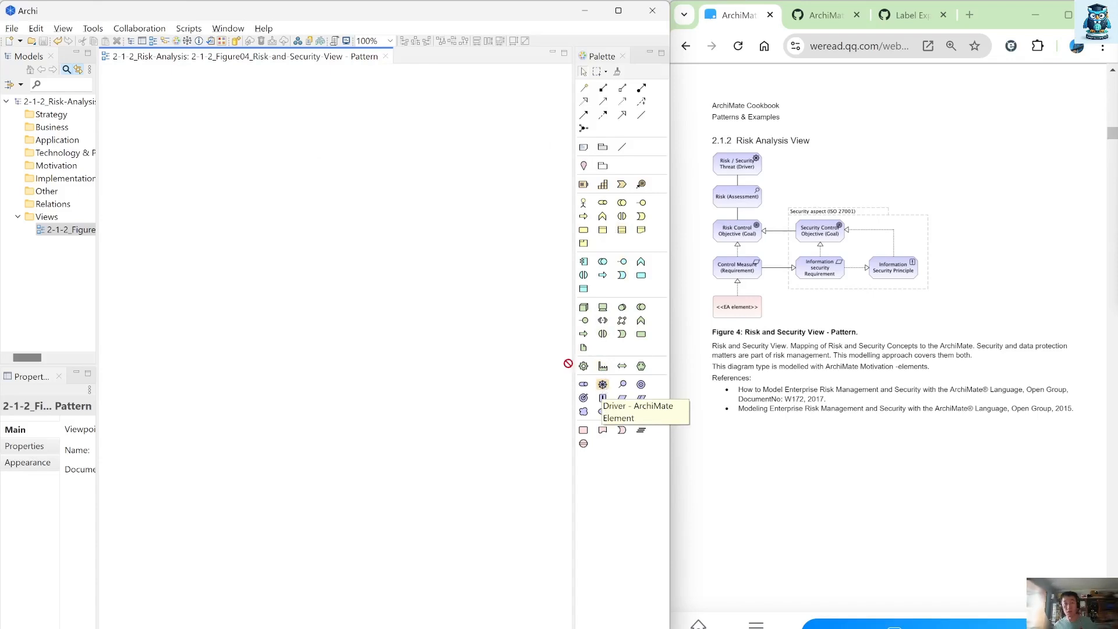
pyautogui.click(161, 78)
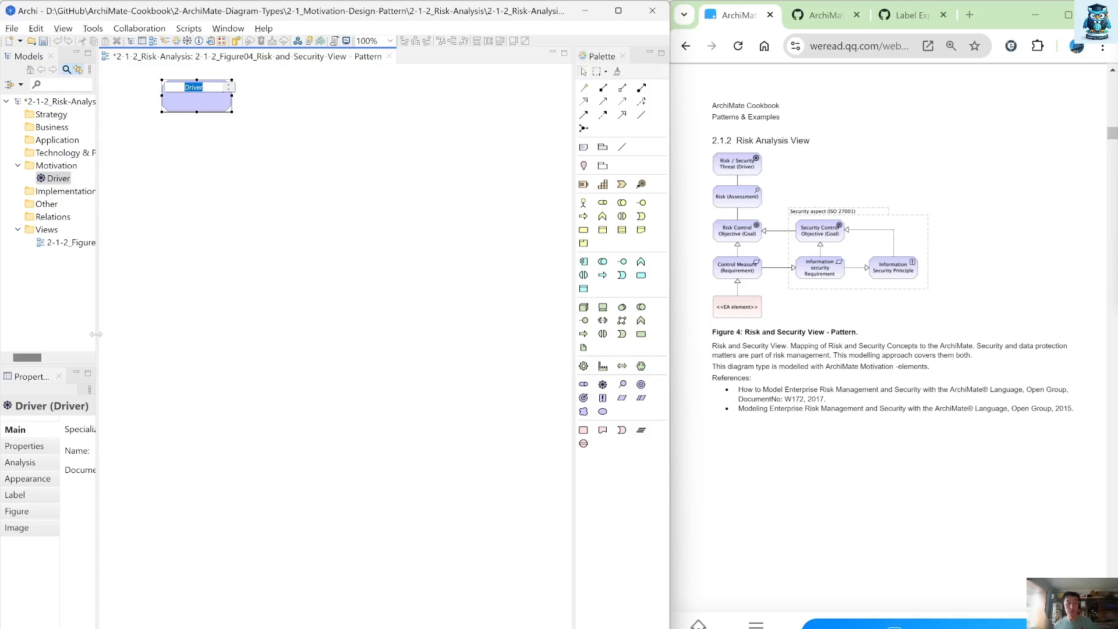
pyautogui.moveTo(97, 341); pyautogui.dragTo(212, 344)
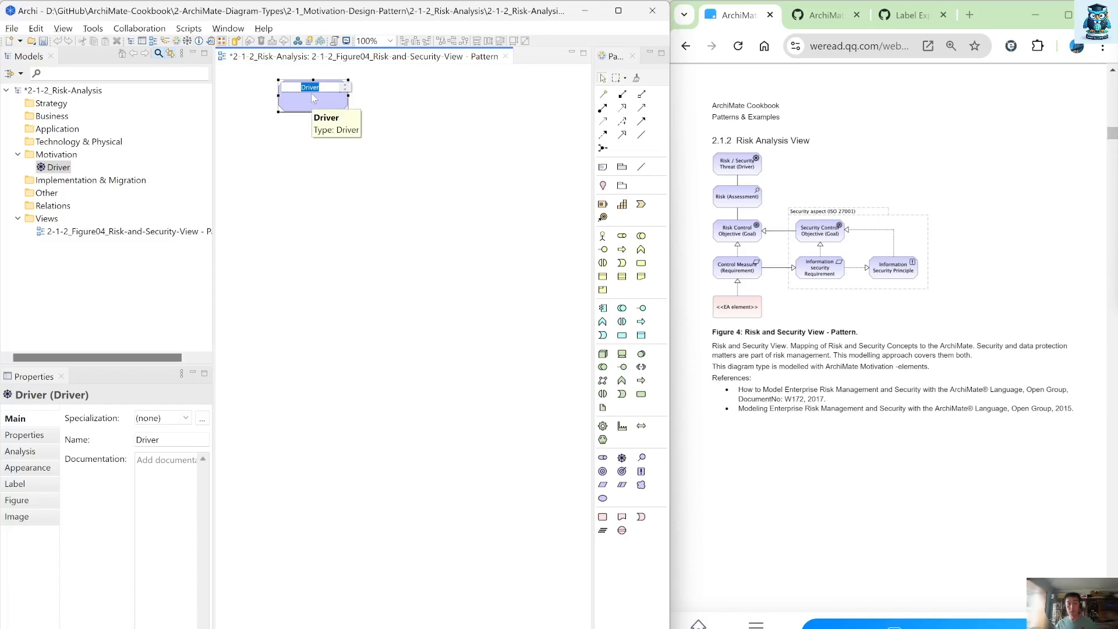
pyautogui.write('Risk /')
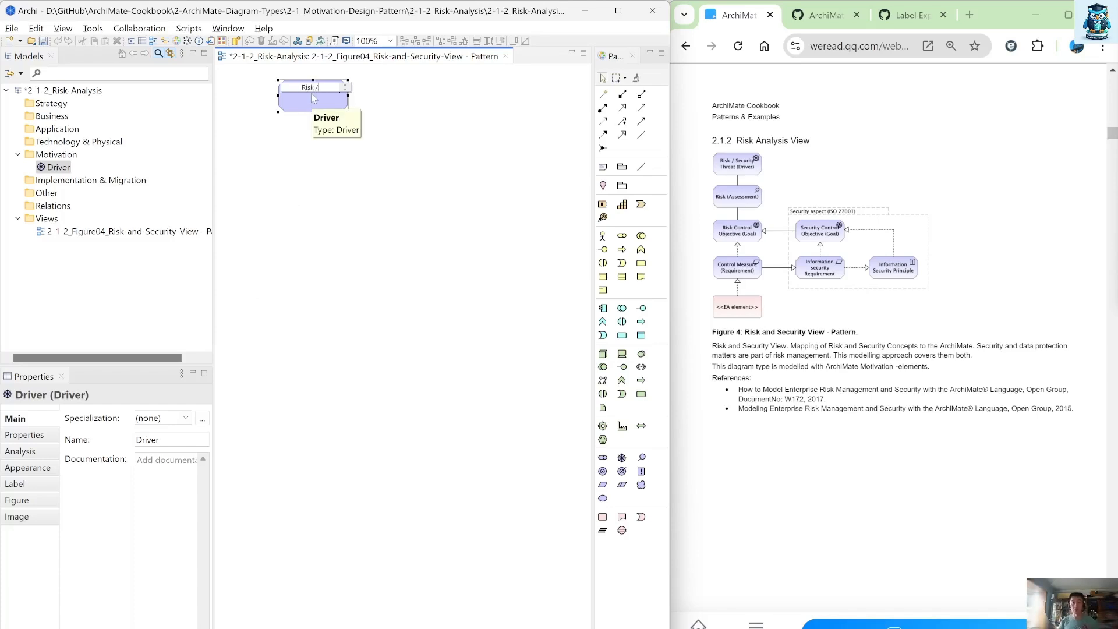
pyautogui.write(' Security T')
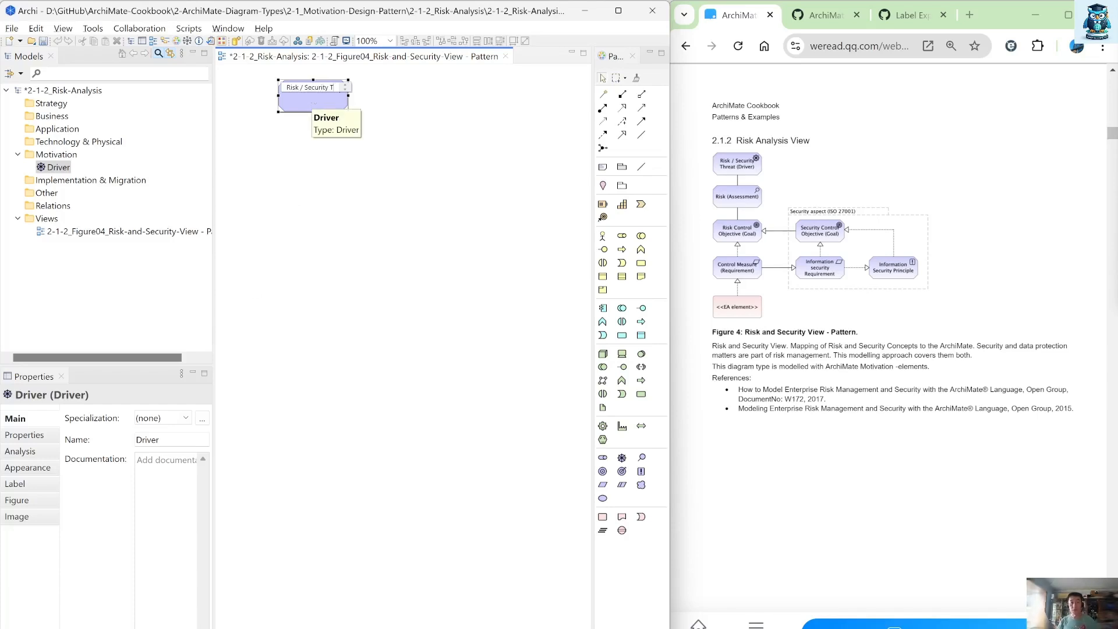
pyautogui.write('hreat')
pyautogui.press('Return')
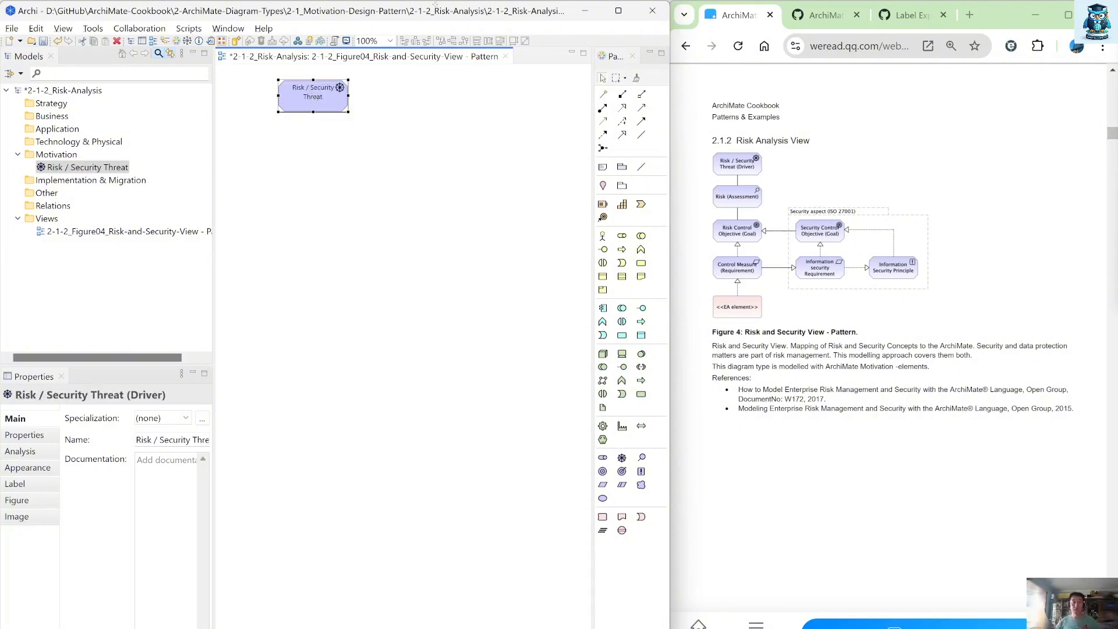
# Step: Set the Risk / Security Threat driver's label expression to ${name} with <<${type}>> on a second line
pyautogui.click(26, 485)
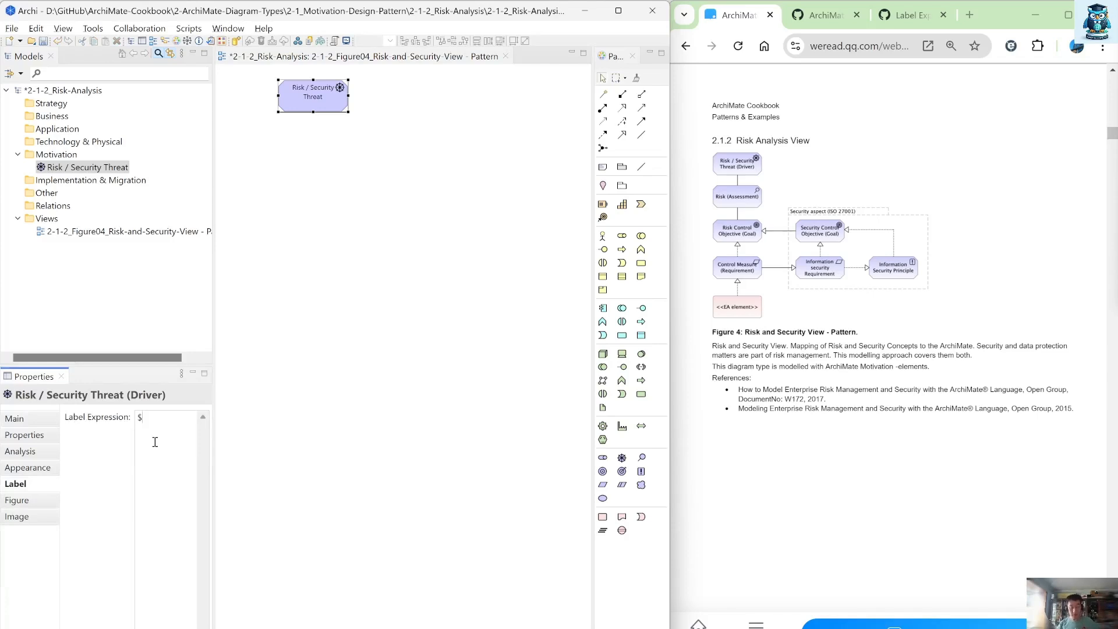
pyautogui.write('${name')
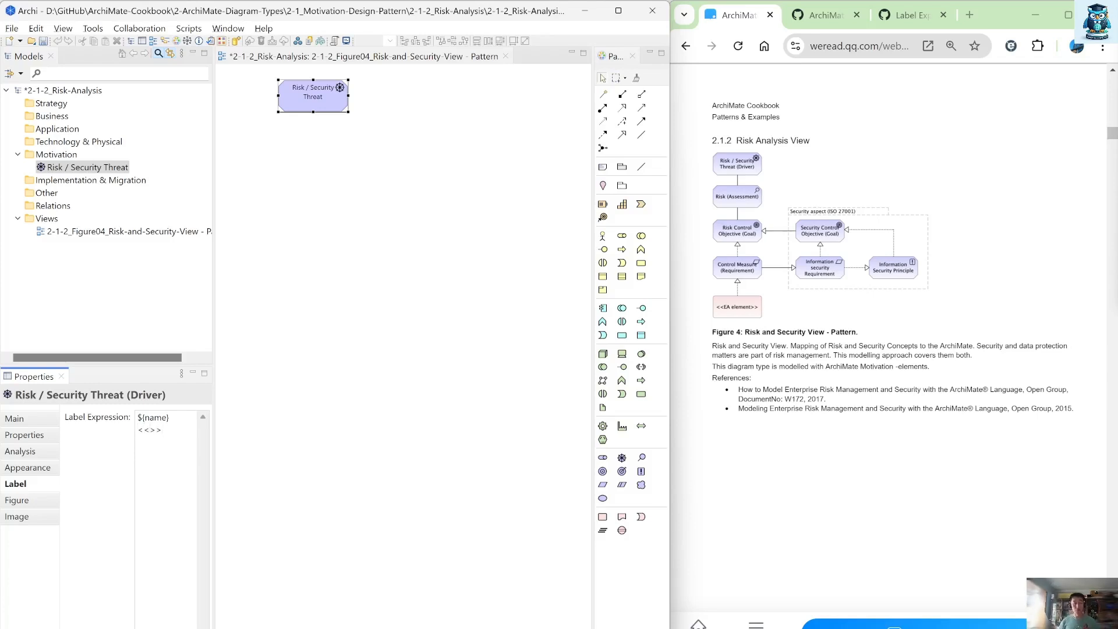
pyautogui.write('${type')
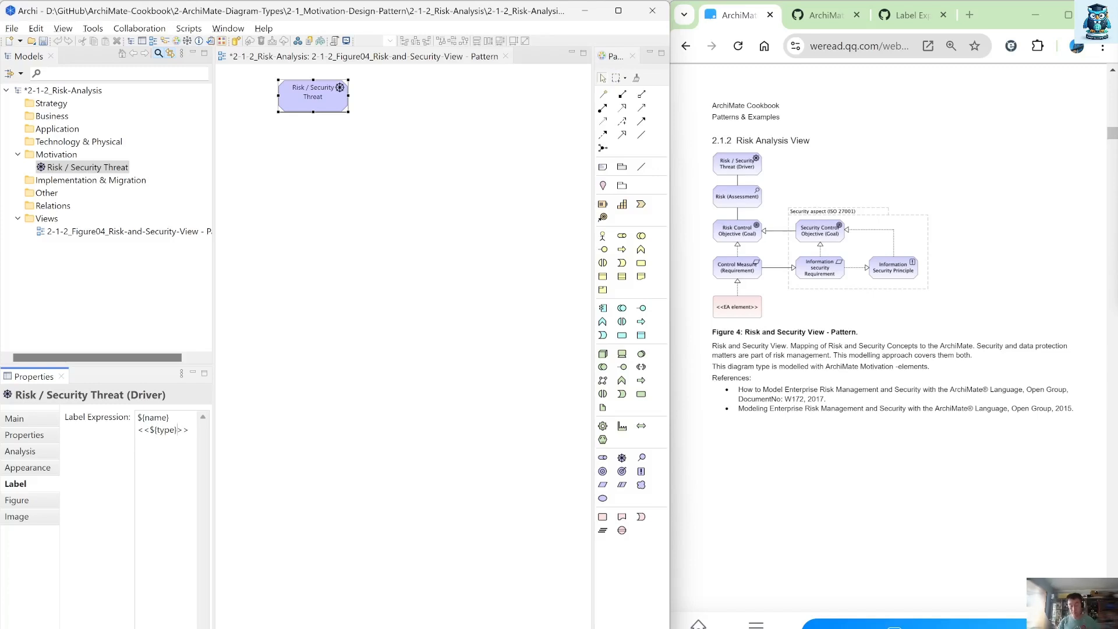
pyautogui.click(350, 175)
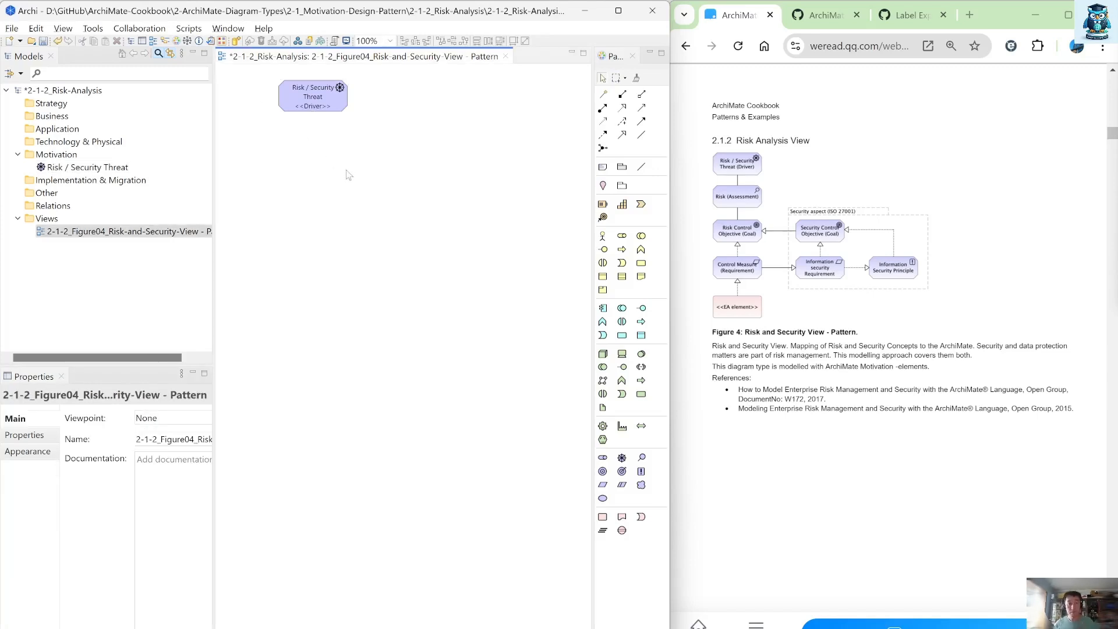
pyautogui.click(330, 105)
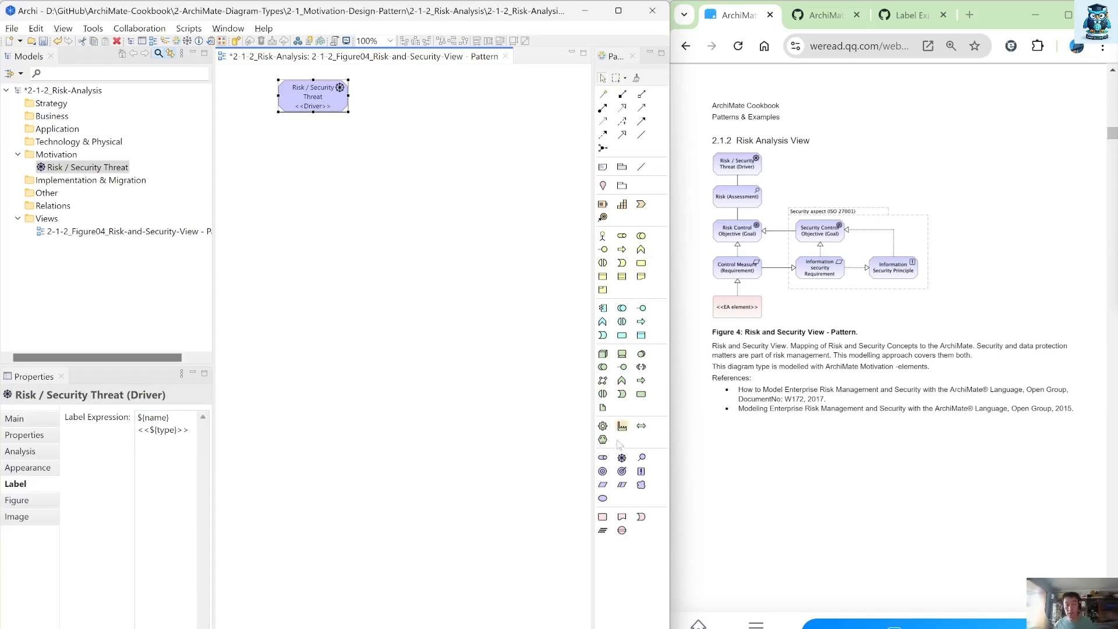
# Step: Add an Assessment element named "Risk" below the Risk / Security Threat driver
pyautogui.click(642, 457)
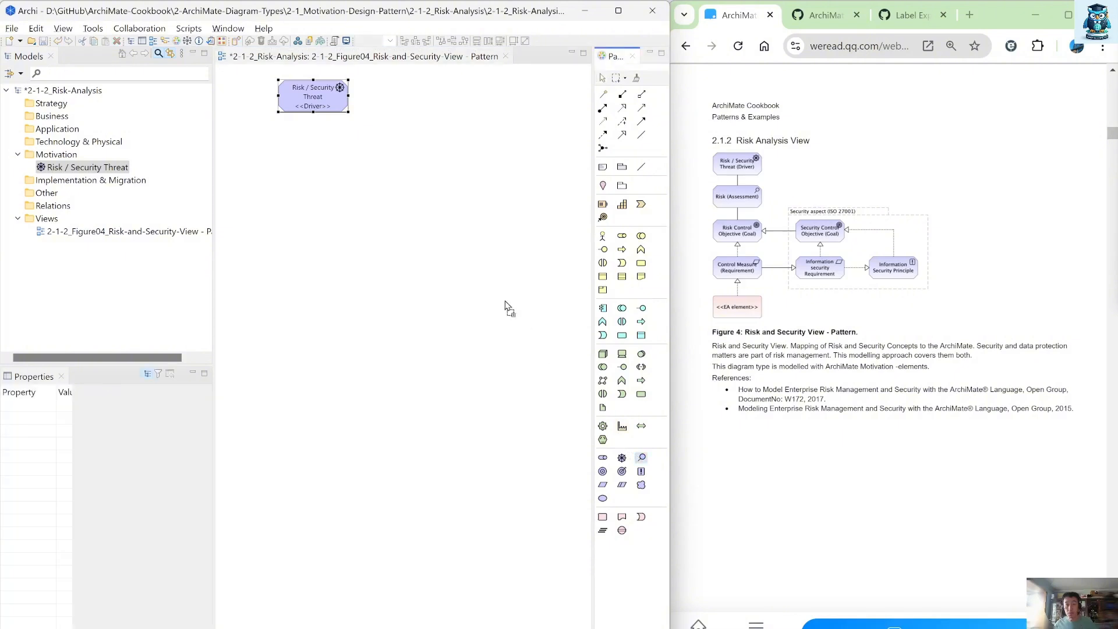
pyautogui.click(278, 137)
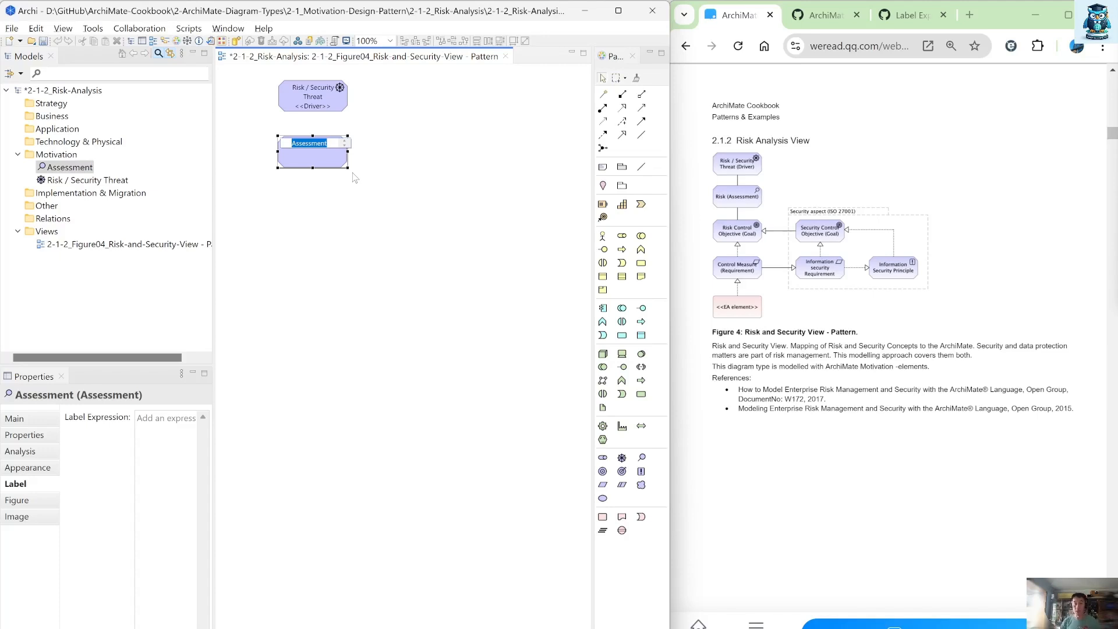
pyautogui.write('Risk')
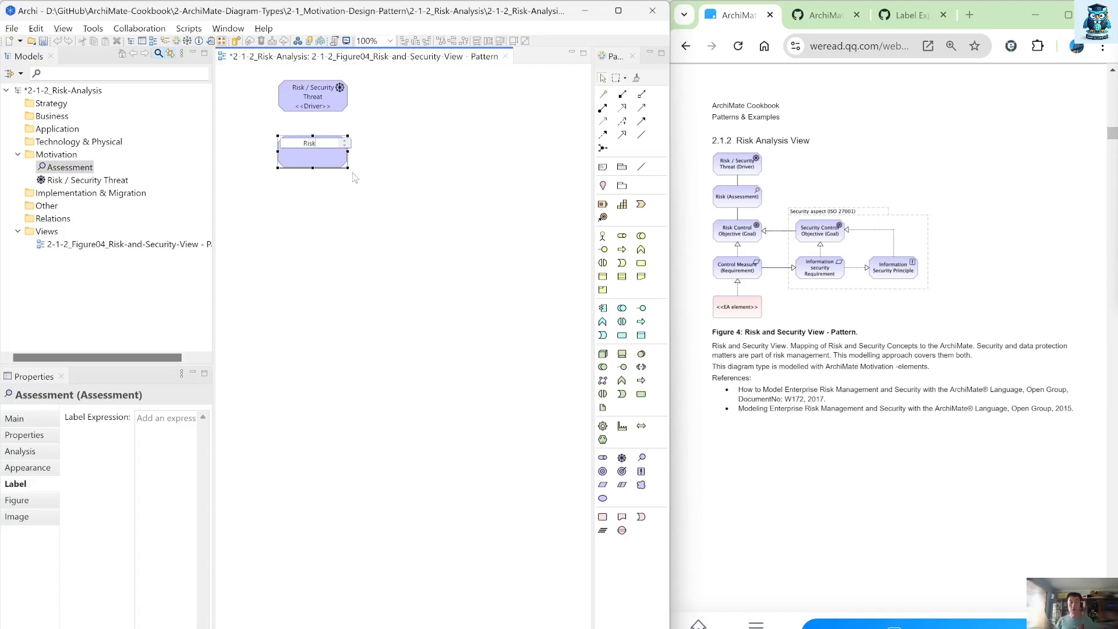
pyautogui.press('Return')
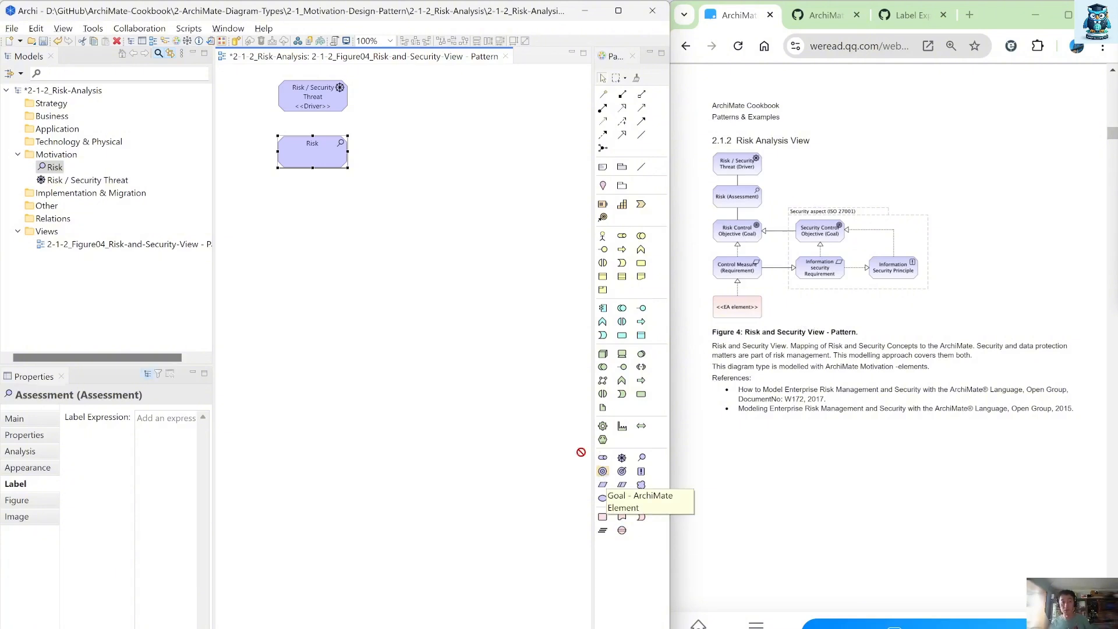
# Step: Add a Goal element named "Risk Control Objective" below the Risk assessment
pyautogui.click(603, 471)
pyautogui.click(278, 198)
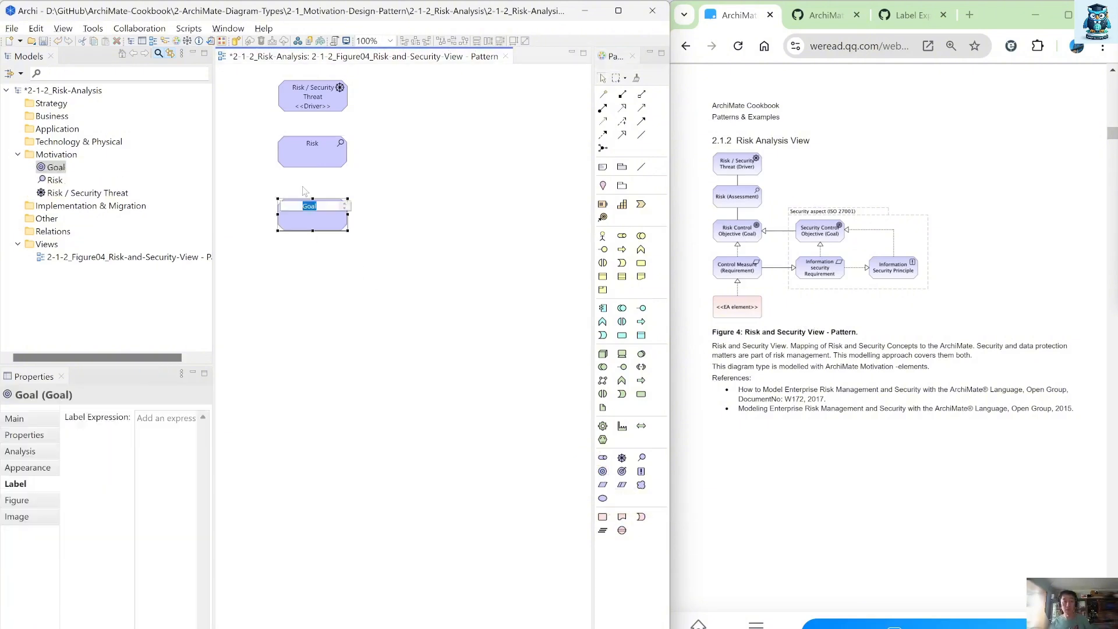
pyautogui.write('Risk')
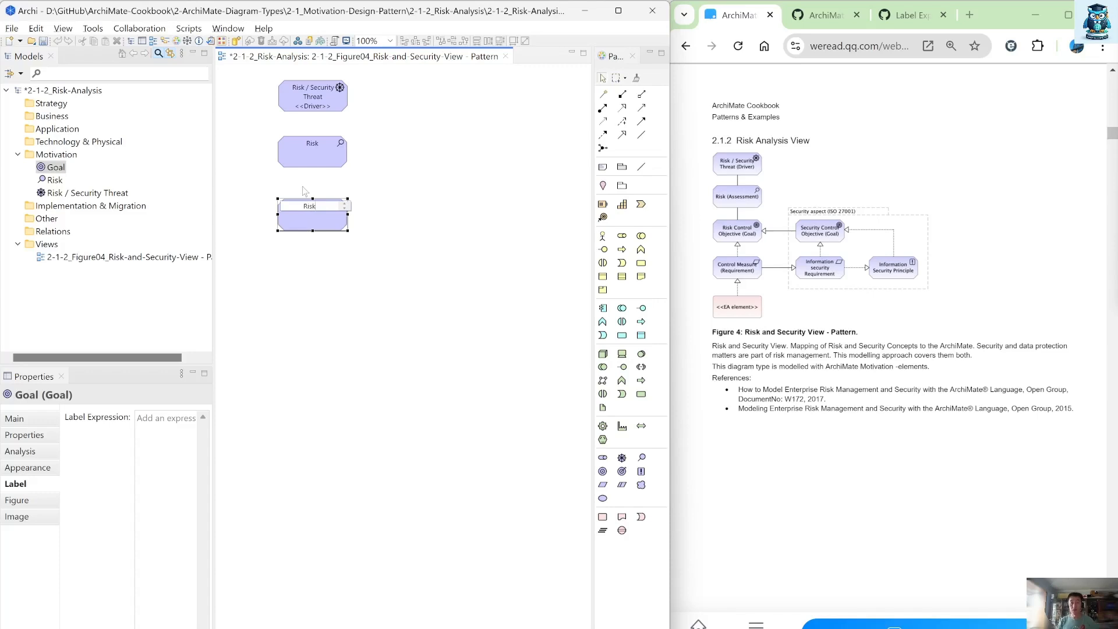
pyautogui.write(' Control Ob')
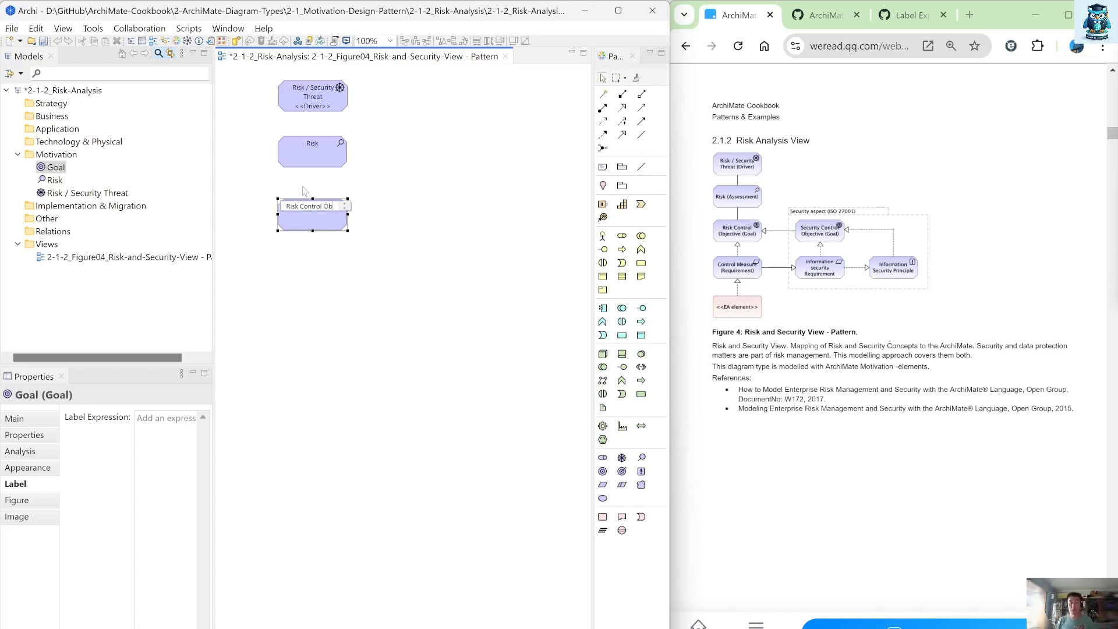
pyautogui.write('ject')
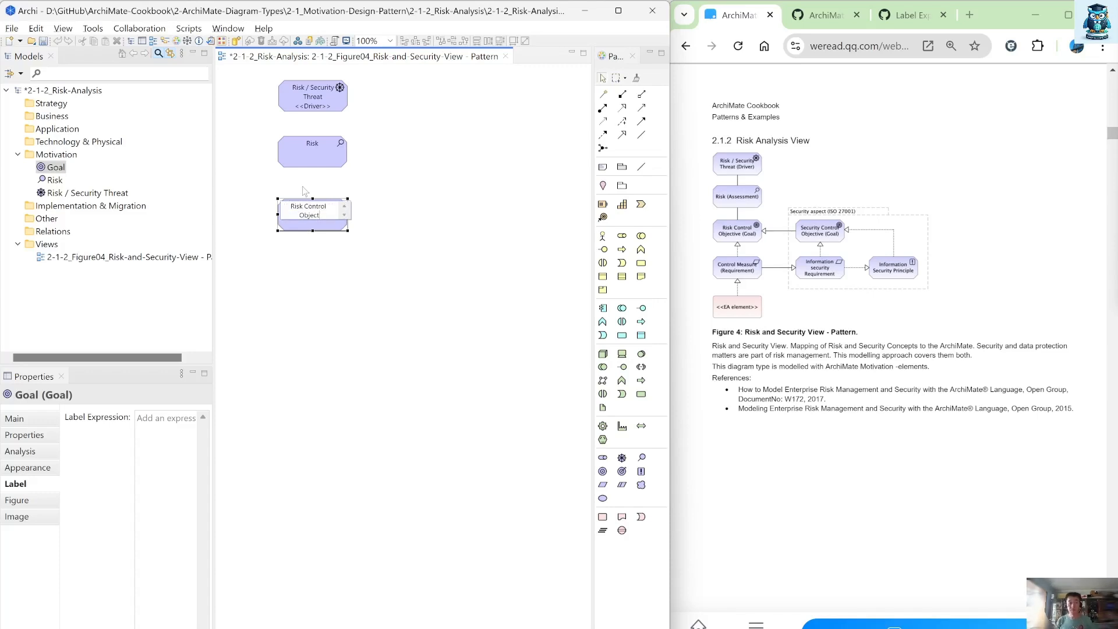
pyautogui.write('ive')
pyautogui.press('Return')
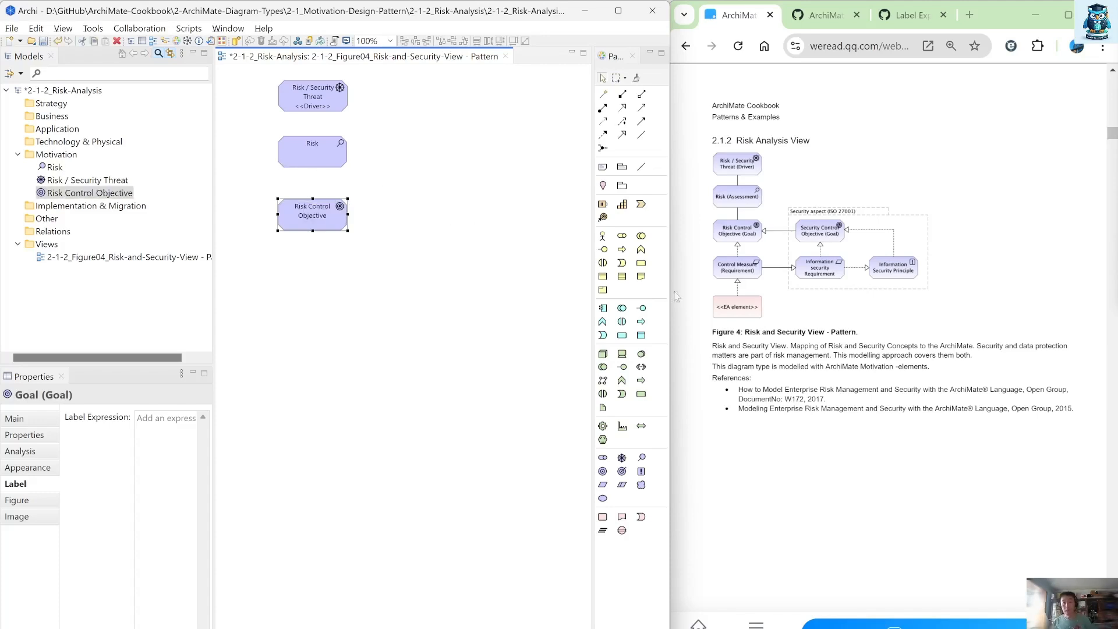
# Step: Draw an association relation from the Risk assessment to the Risk / Security Threat driver
pyautogui.click(643, 135)
pyautogui.click(324, 159)
pyautogui.click(324, 105)
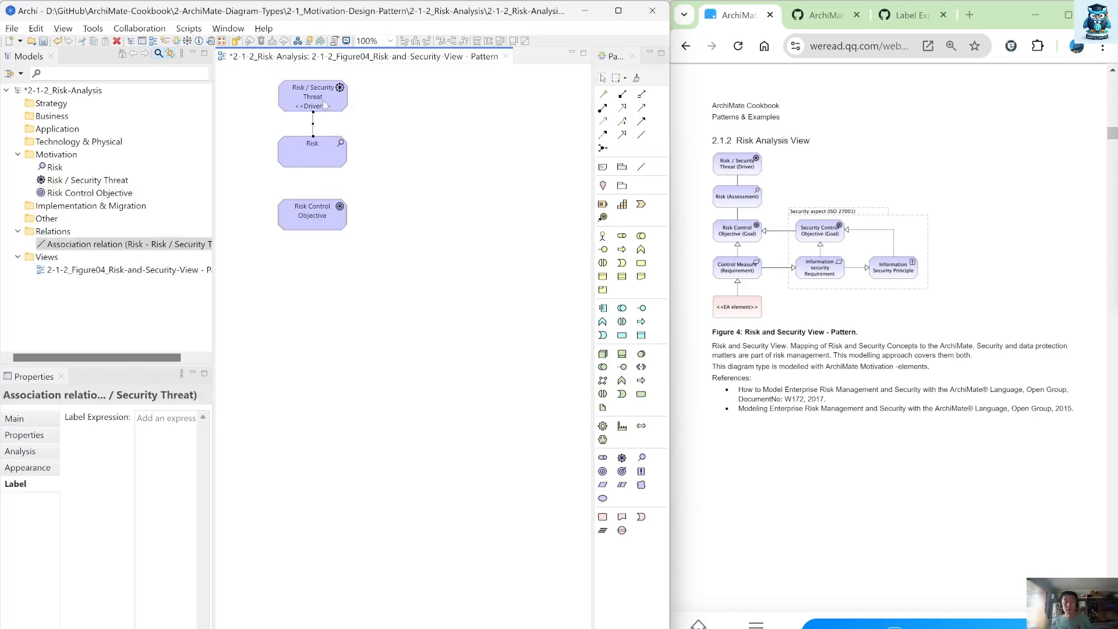
# Step: Draw an association relation from the Risk Control Objective goal to the Risk assessment
pyautogui.click(641, 135)
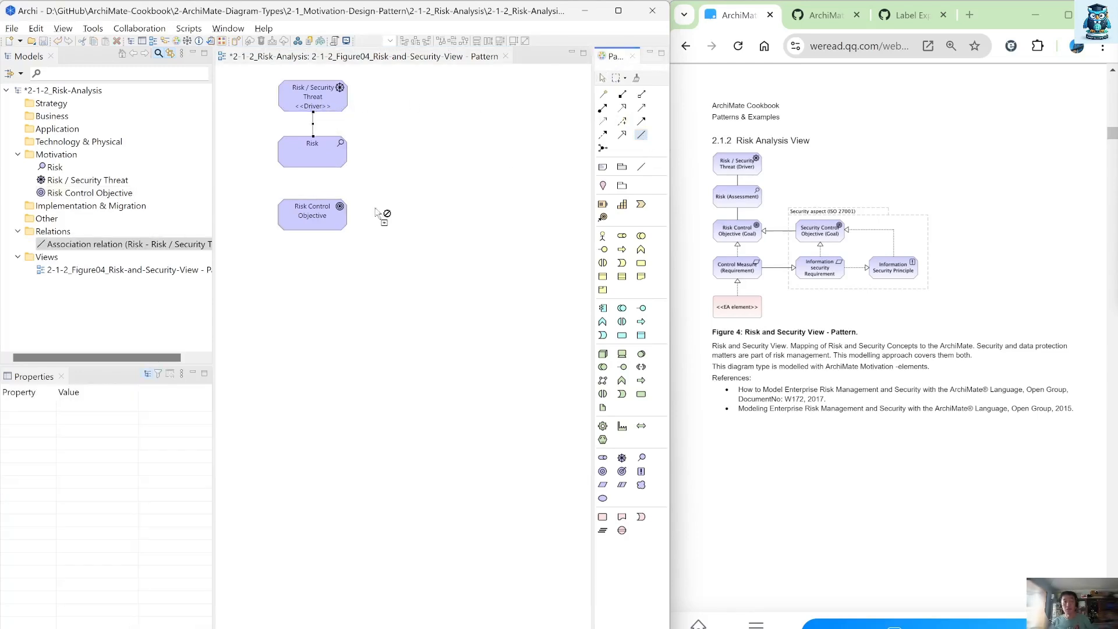
pyautogui.click(309, 219)
pyautogui.click(313, 152)
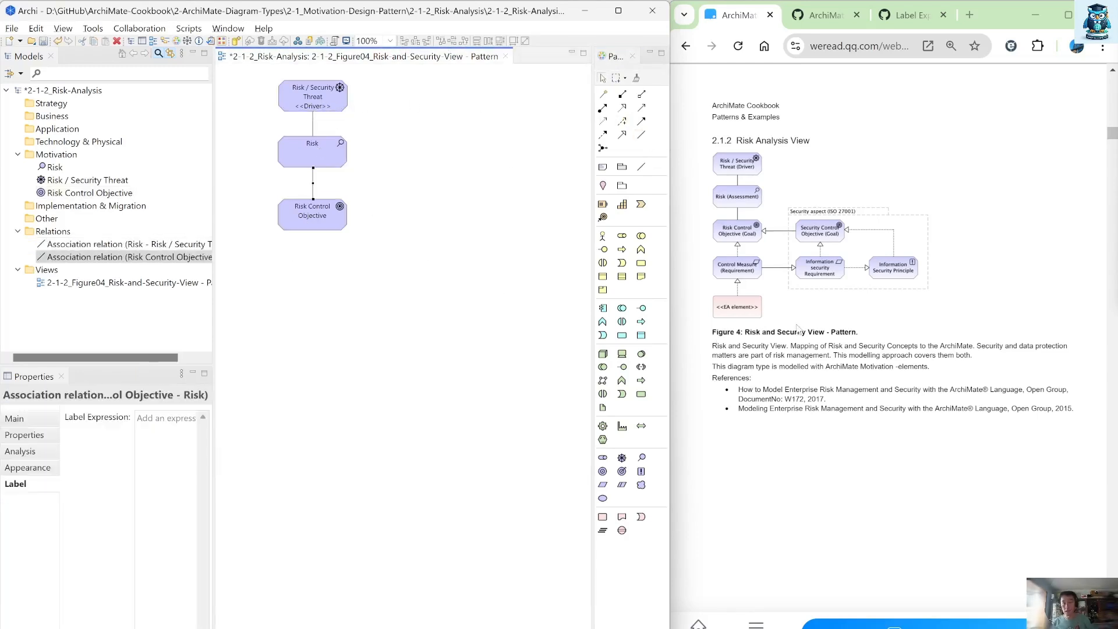
# Step: Add a Requirement element named "Control Measure" below the Risk Control Objective goal
pyautogui.click(603, 484)
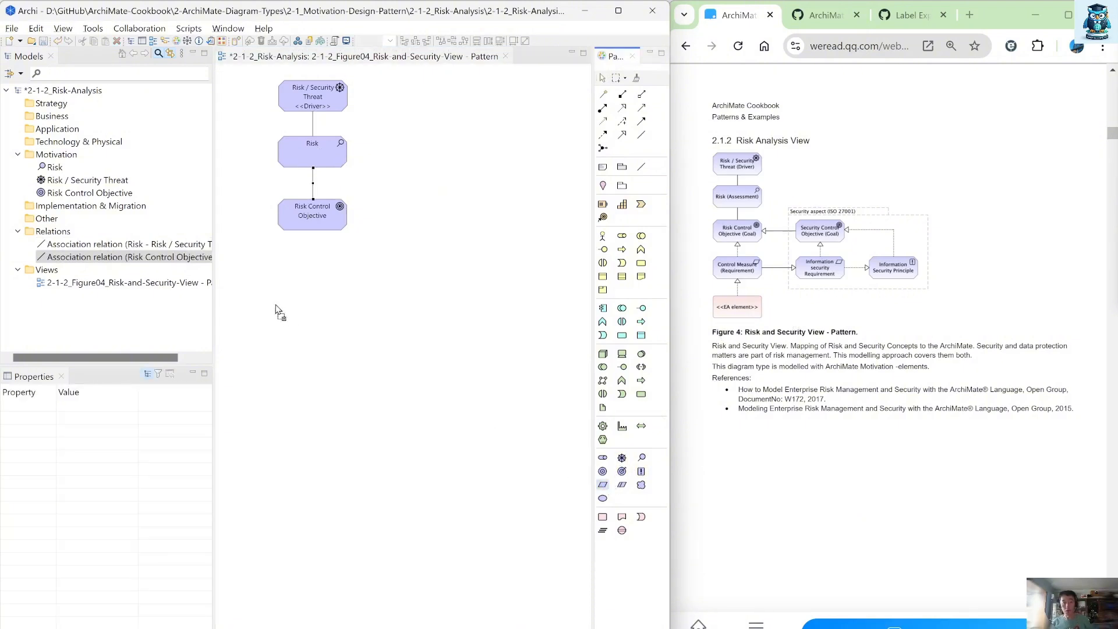
pyautogui.click(280, 261)
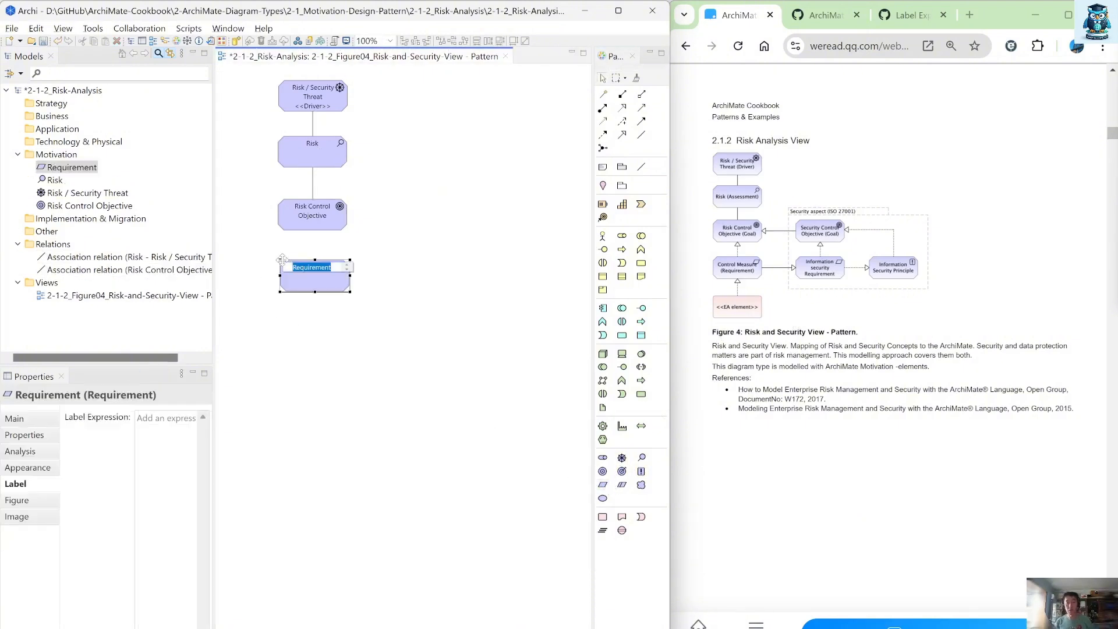
pyautogui.write('Control')
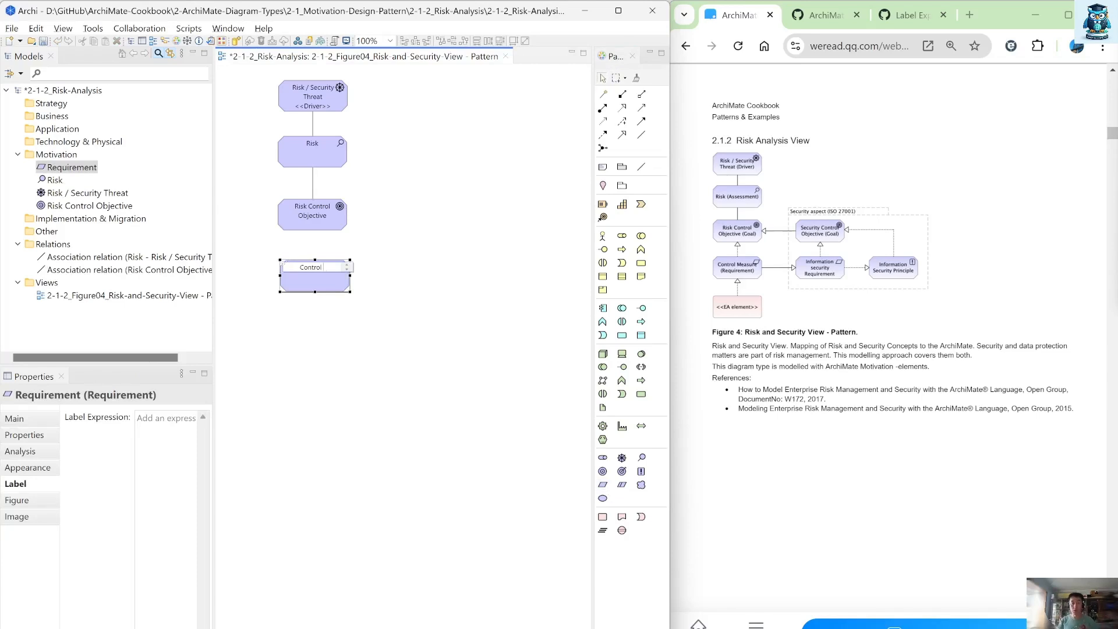
pyautogui.write(' Meas')
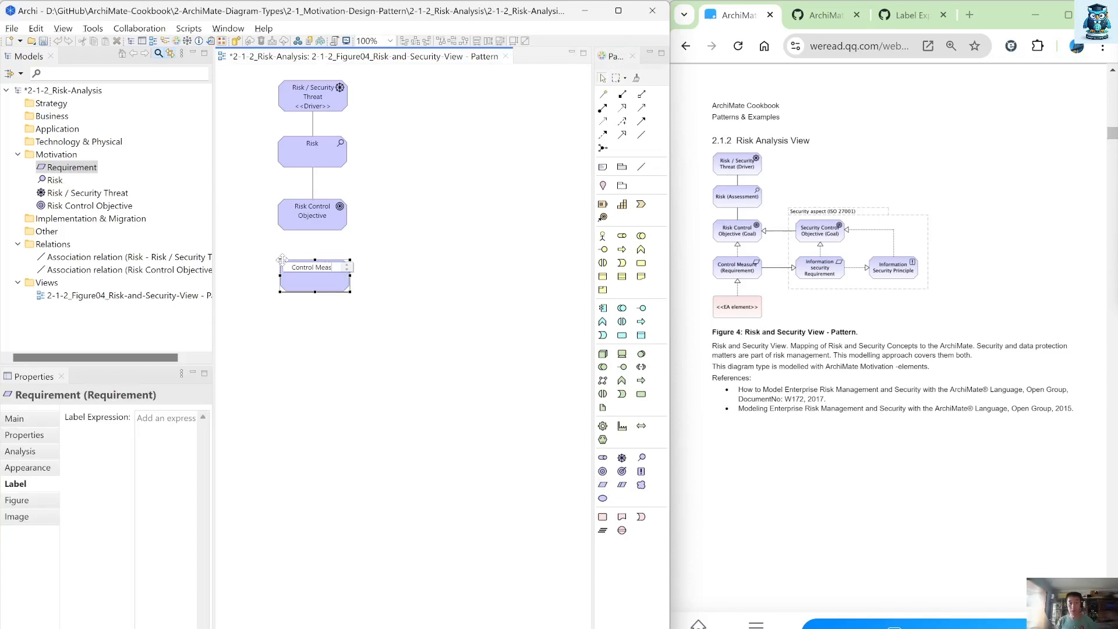
pyautogui.write('ure')
pyautogui.press('Return')
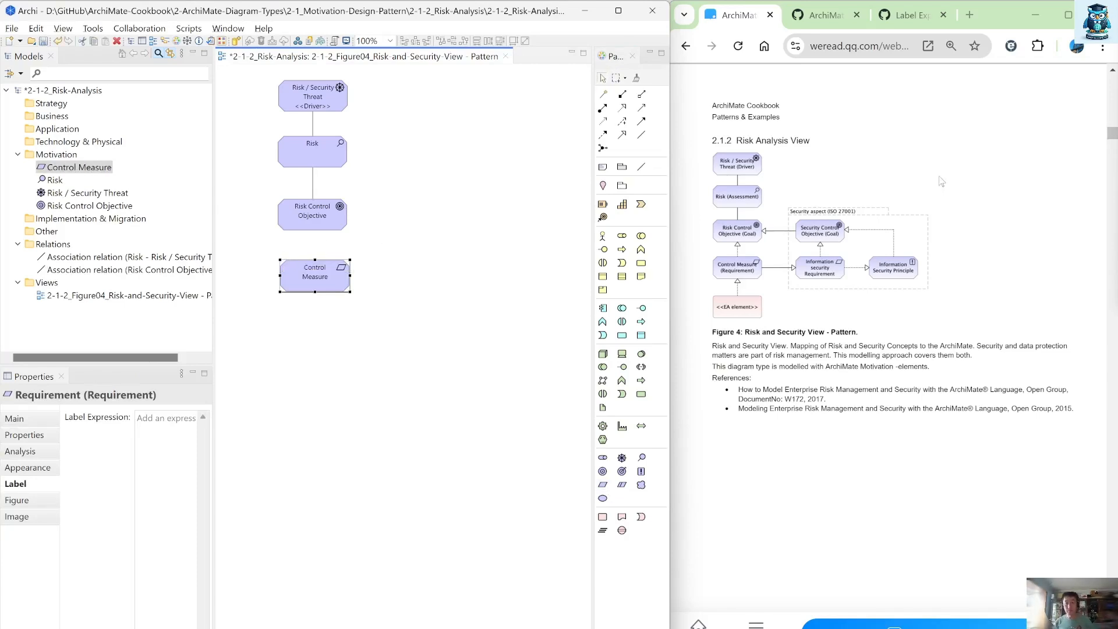
# Step: Draw a realization relation from the Control Measure requirement to the Risk Control Objective goal
pyautogui.click(313, 279)
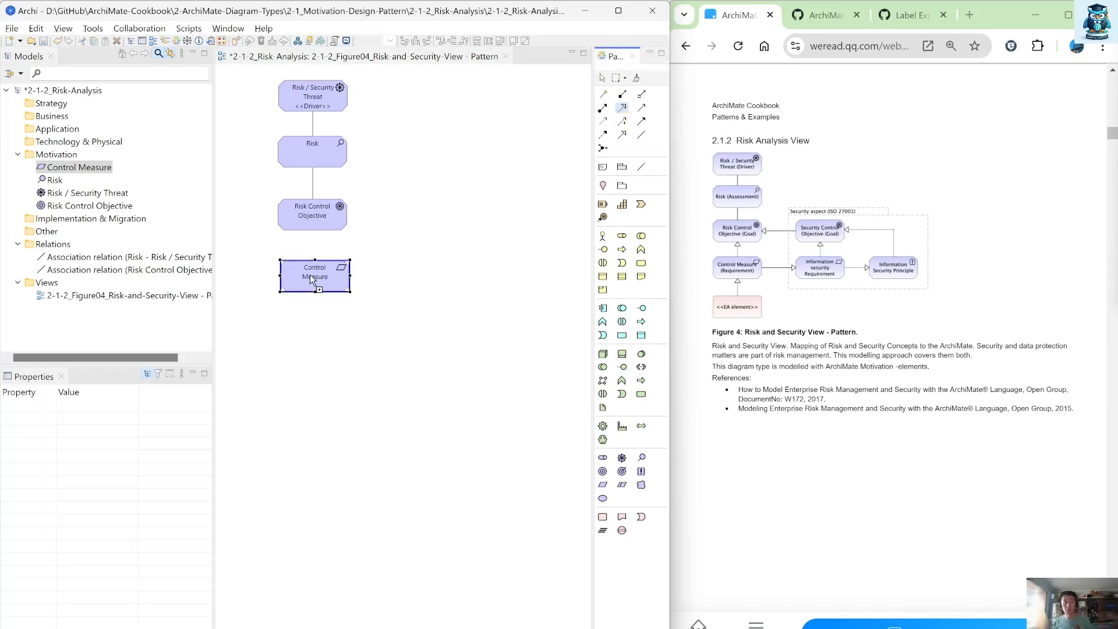
pyautogui.click(322, 205)
pyautogui.click(314, 282)
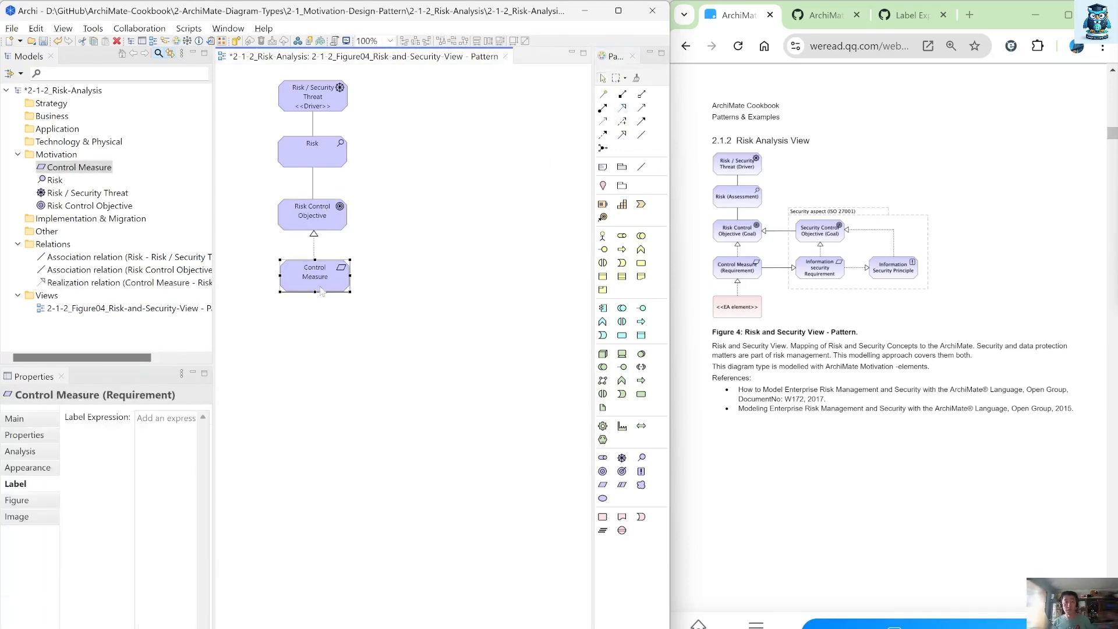
# Step: Center-align the four elements in one column and move Risk Control Objective and Control Measure up to tighten the spacing
pyautogui.moveTo(389, 337); pyautogui.dragTo(245, 80)
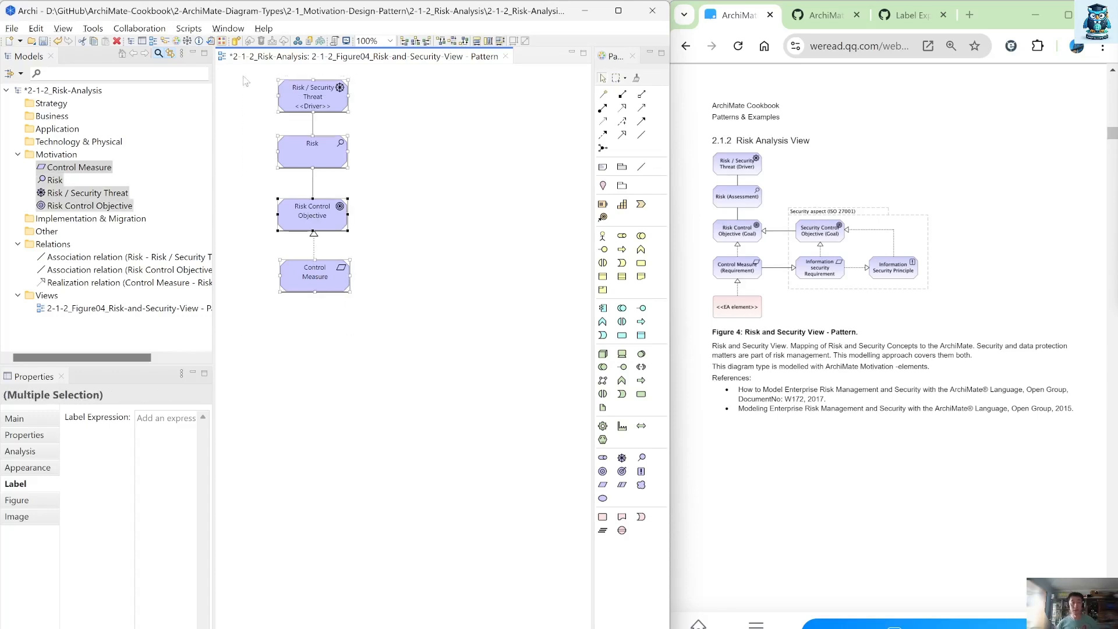
pyautogui.click(416, 48)
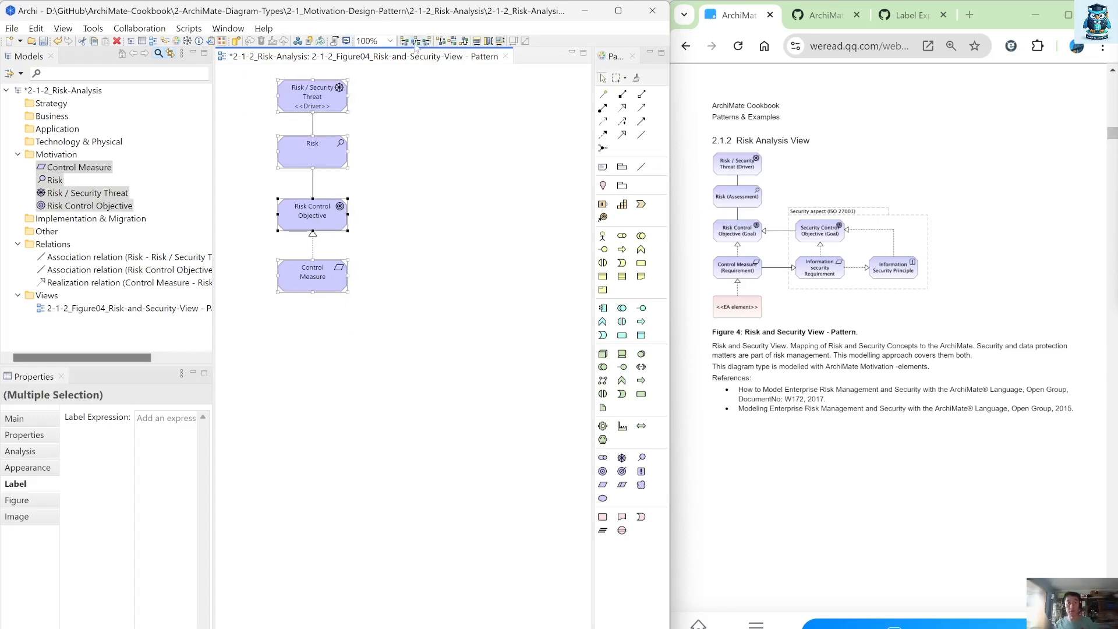
pyautogui.click(368, 267)
pyautogui.moveTo(308, 217); pyautogui.dragTo(307, 207)
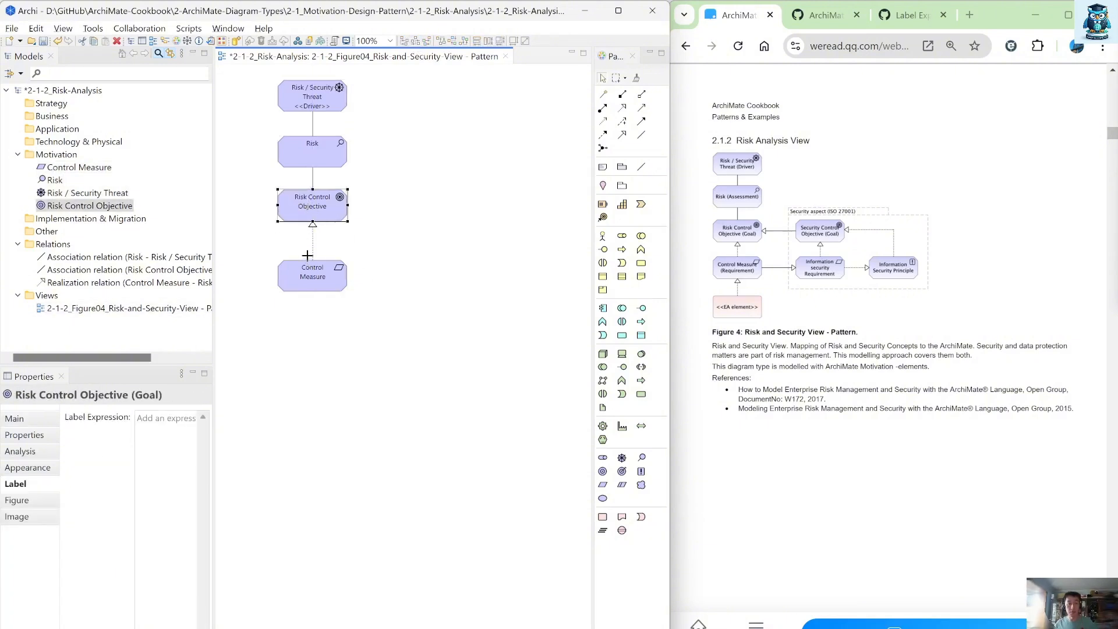
pyautogui.click(307, 255)
pyautogui.moveTo(307, 277); pyautogui.dragTo(308, 262)
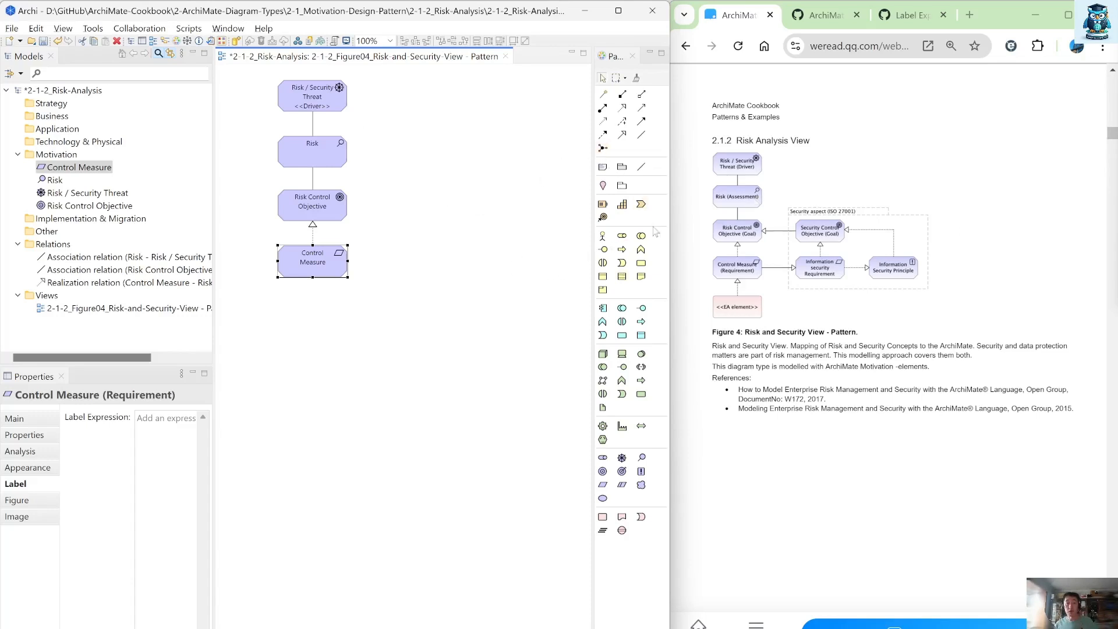
# Step: Add a Grouping element named "Security aspect (ISO 27001)" in the empty area below the element column
pyautogui.click(622, 185)
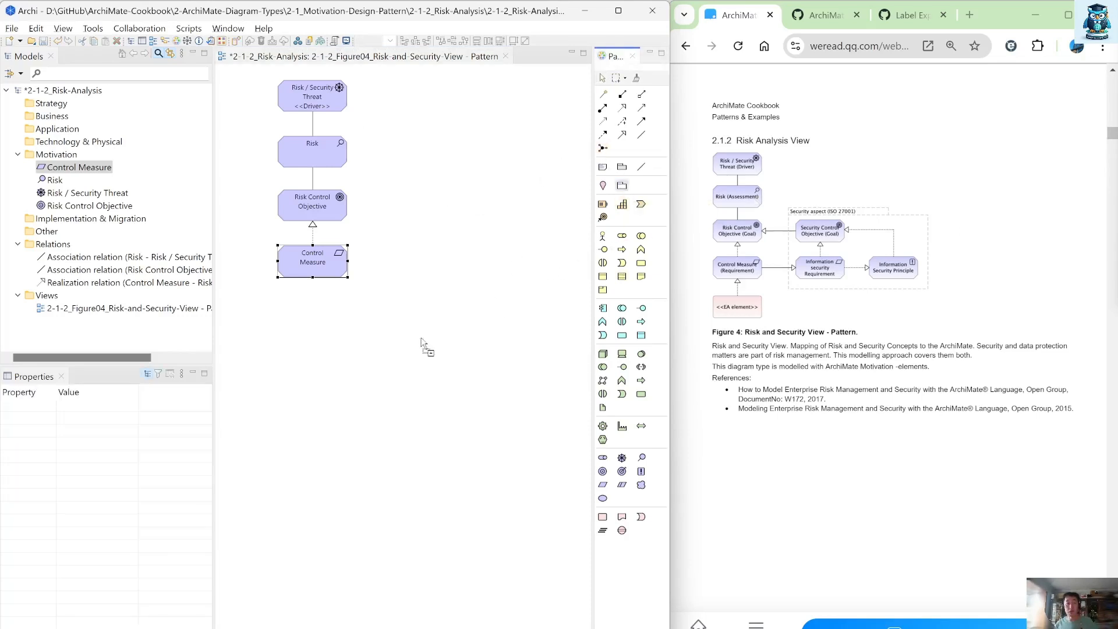
pyautogui.click(302, 330)
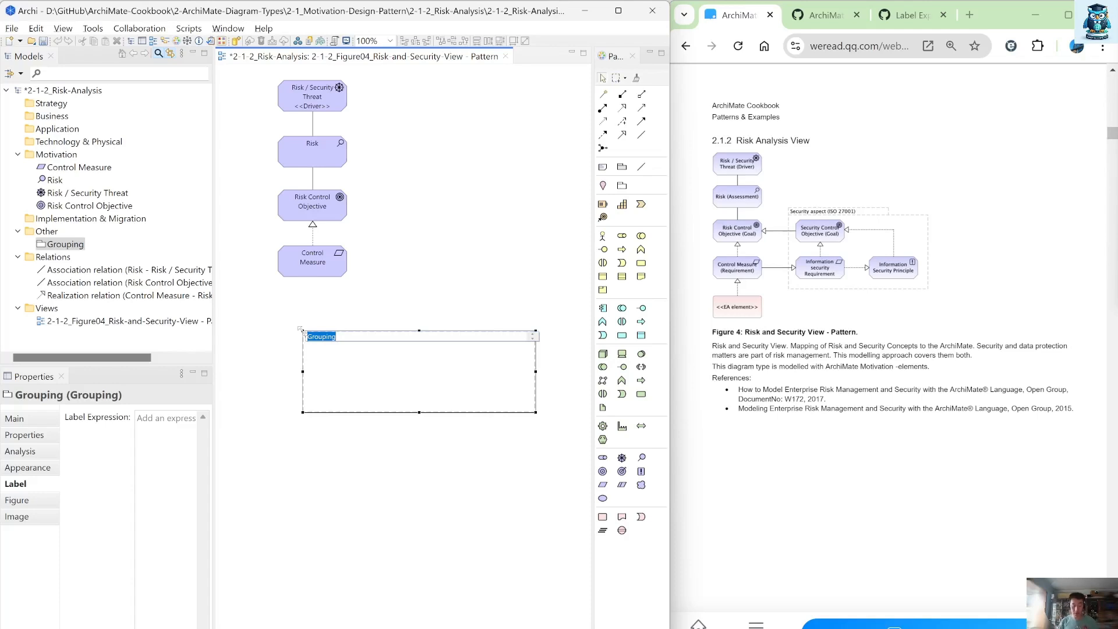
pyautogui.write('Security aspect (ISO 27001')
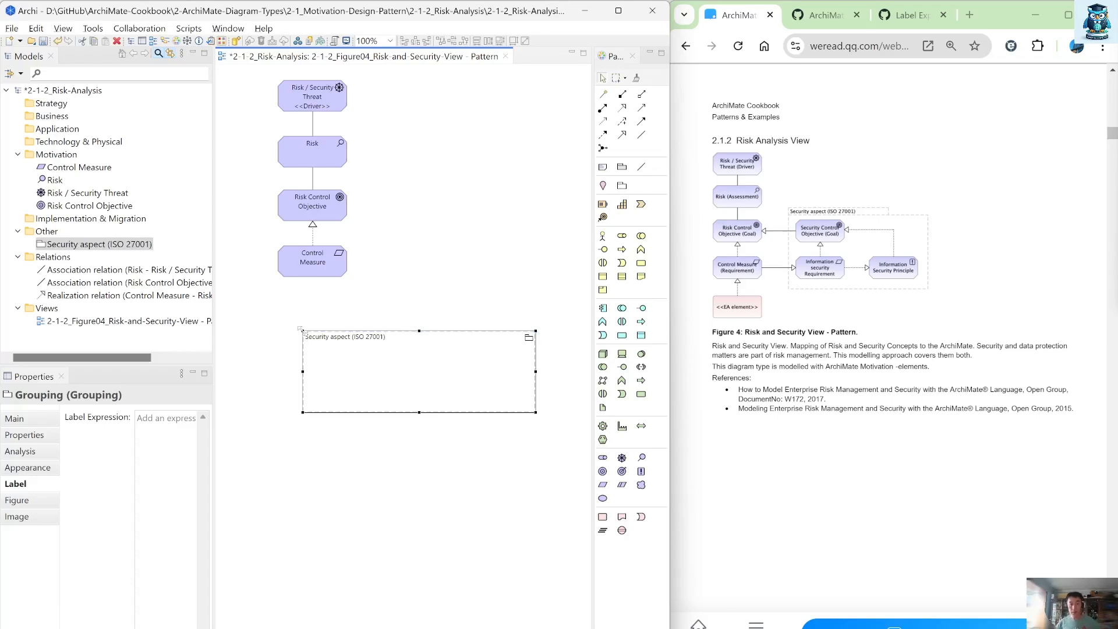
pyautogui.click(356, 535)
# Step: Change the Security aspect (ISO 27001) grouping's figure to the tabbed folder-style outline
pyautogui.click(450, 371)
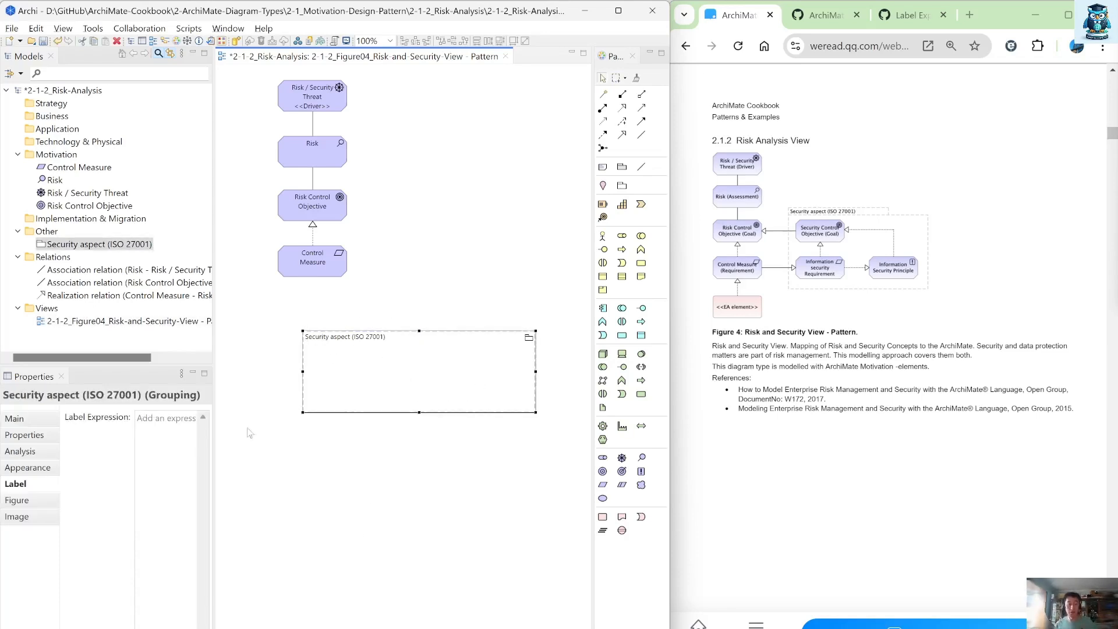
pyautogui.click(13, 500)
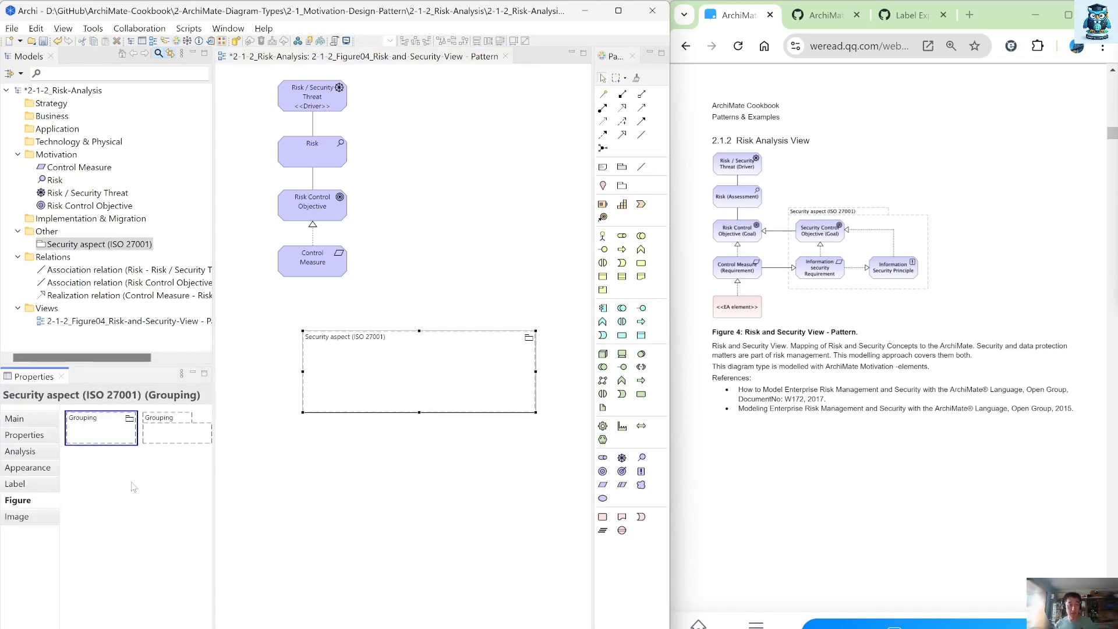
pyautogui.click(177, 437)
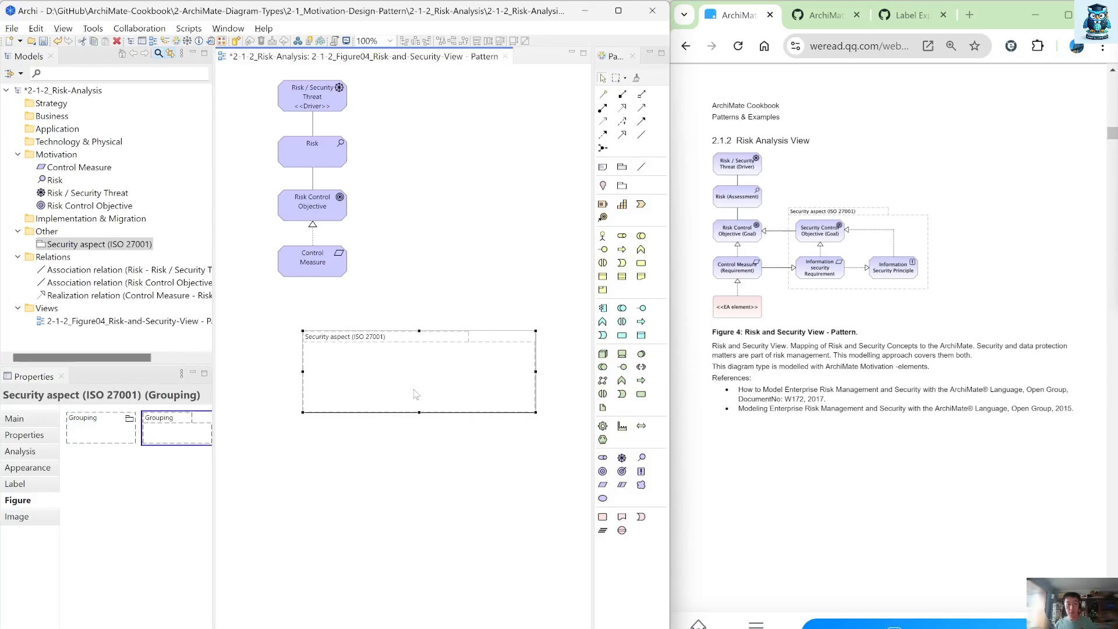
# Step: Move the Security aspect grouping to the right of the element column, then make it taller and slightly narrower
pyautogui.moveTo(416, 394); pyautogui.dragTo(491, 232)
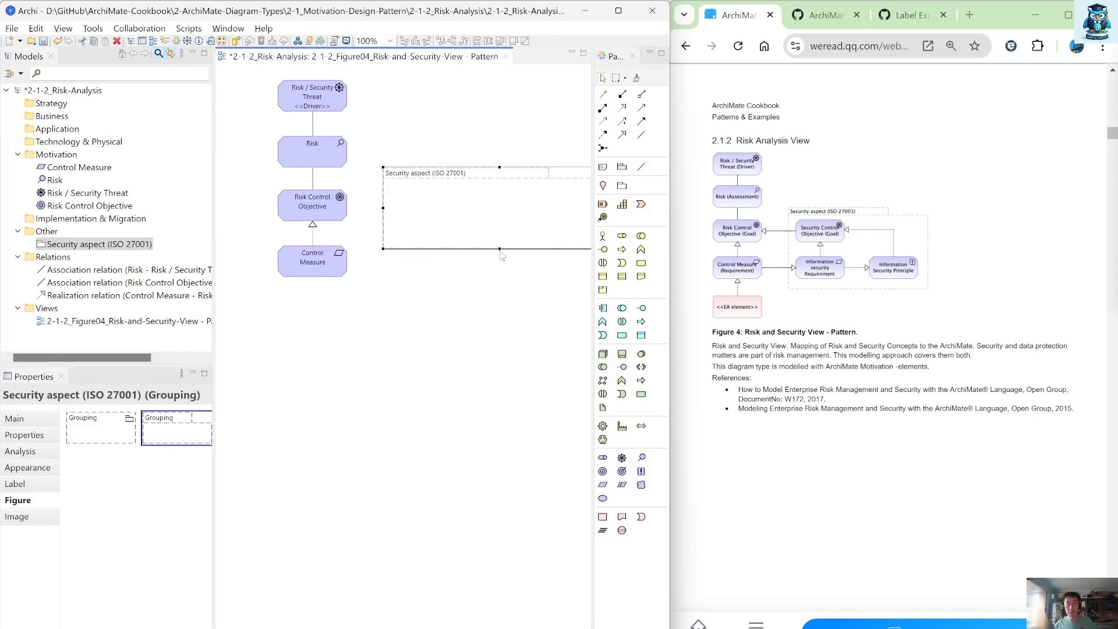
pyautogui.moveTo(499, 251); pyautogui.dragTo(496, 289)
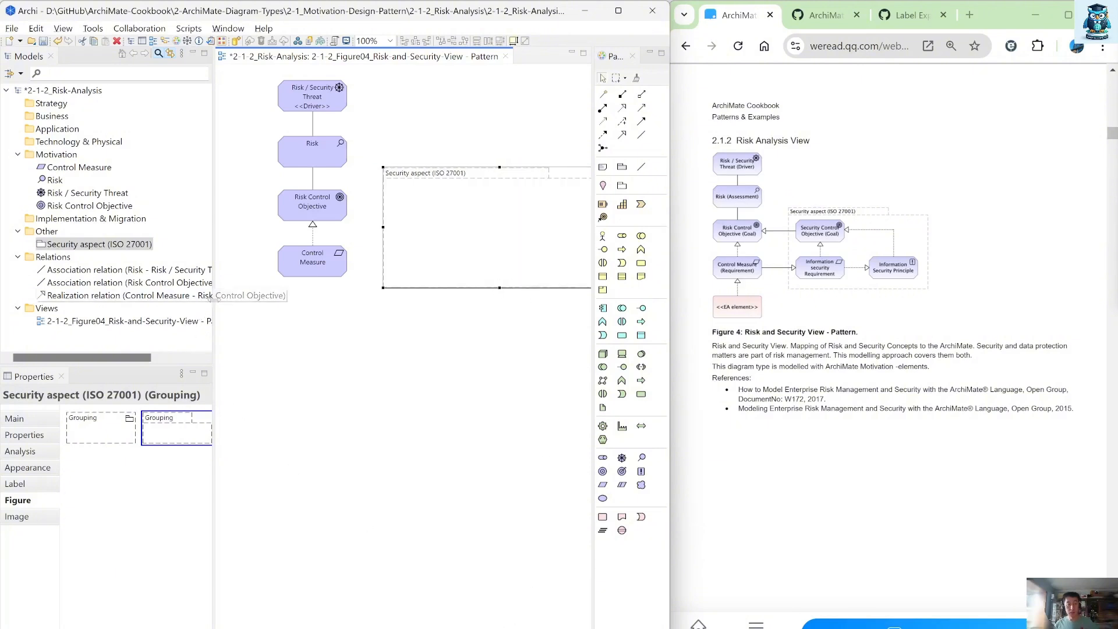
pyautogui.moveTo(215, 298); pyautogui.dragTo(162, 298)
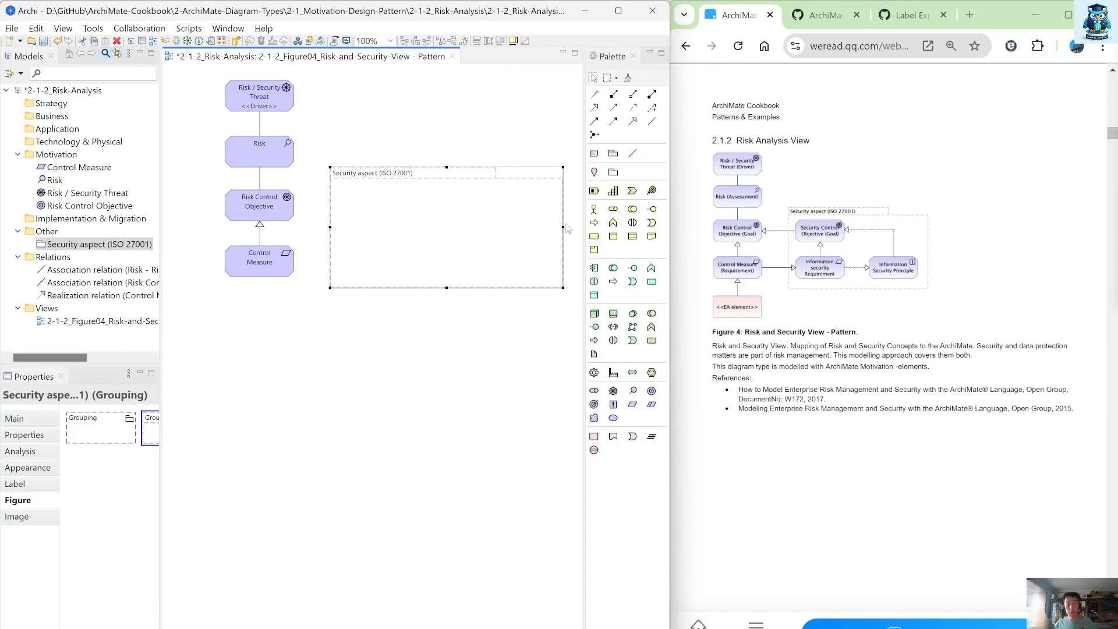
pyautogui.moveTo(561, 227); pyautogui.dragTo(541, 228)
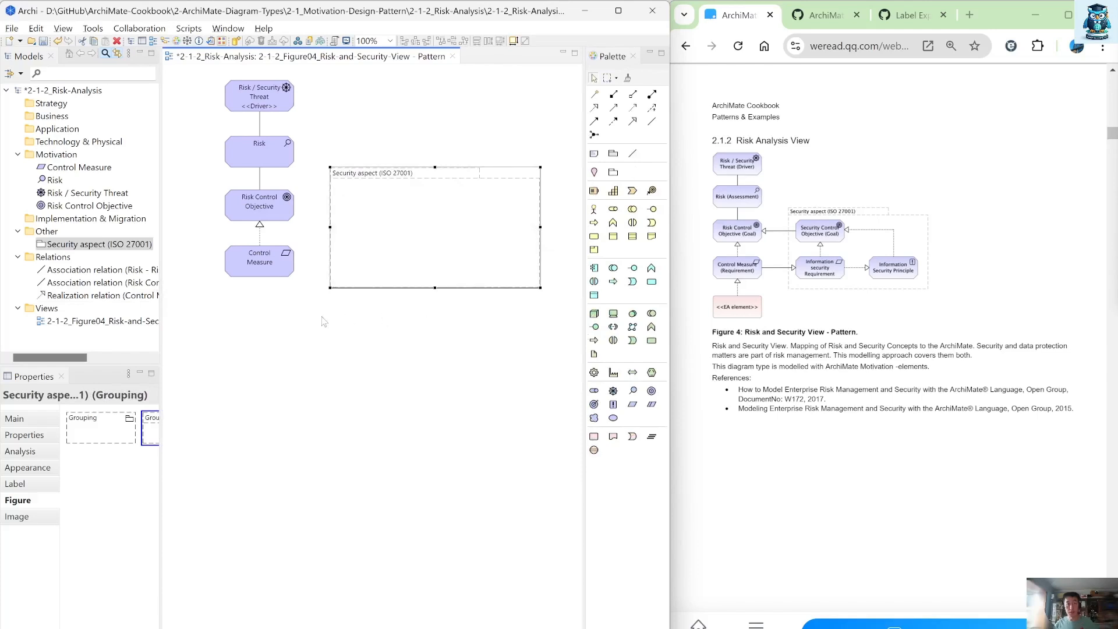
pyautogui.click(289, 340)
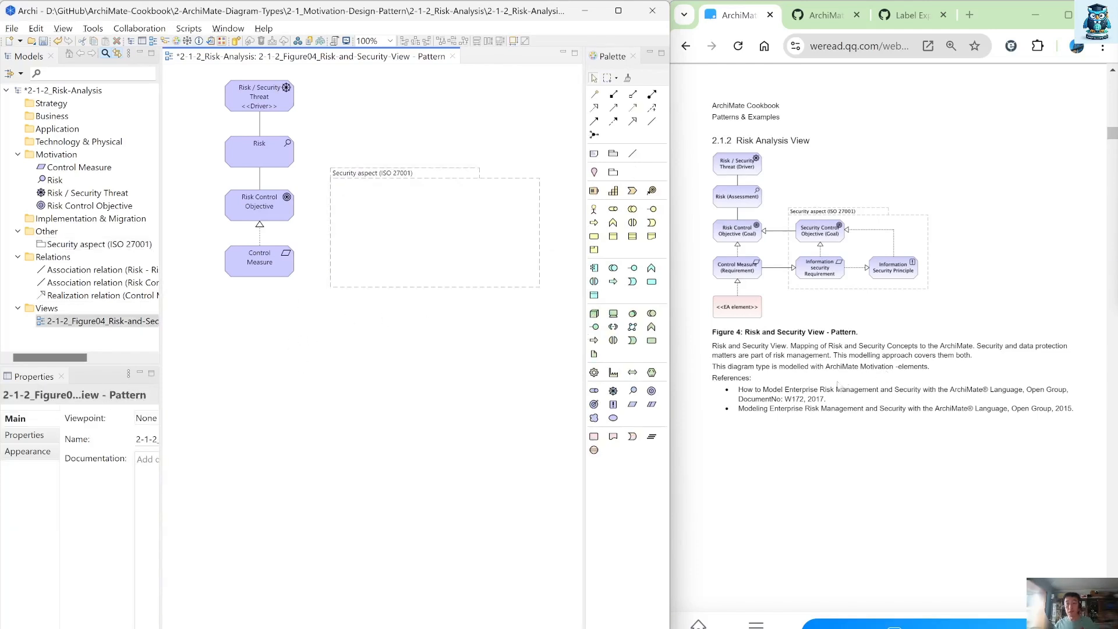
# Step: Add a Goal element named "Security Control Objective" below the grouping, widened to fit its name on two lines and aligned with the grouping's left edge
pyautogui.moveTo(595, 406)
pyautogui.mouseDown()
pyautogui.moveTo(460, 391)
pyautogui.moveTo(612, 403)
pyautogui.mouseUp()
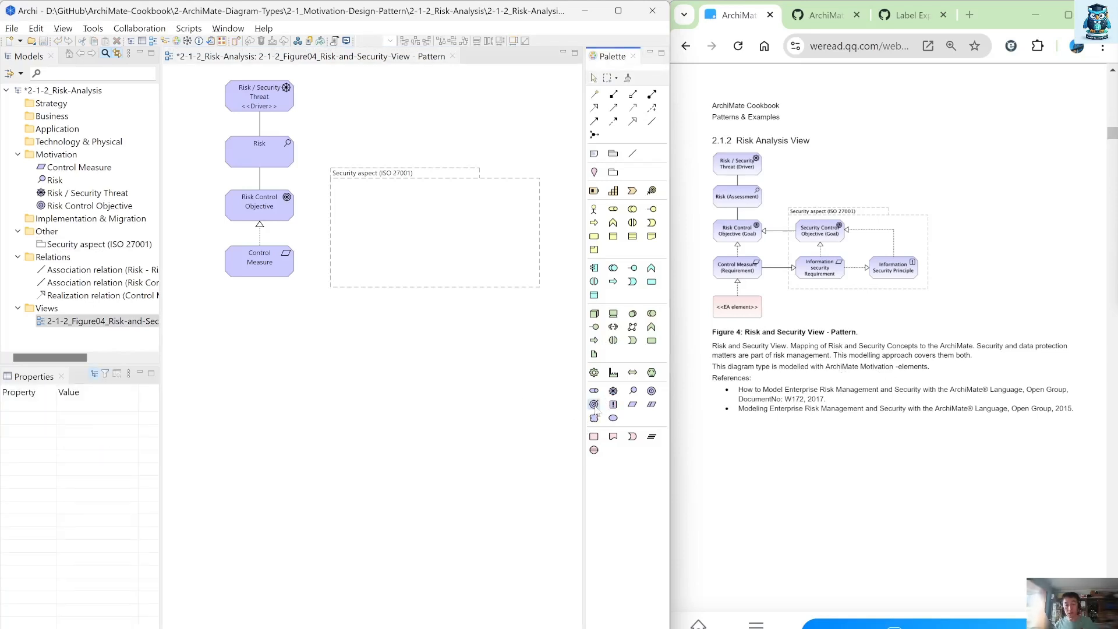
pyautogui.click(654, 392)
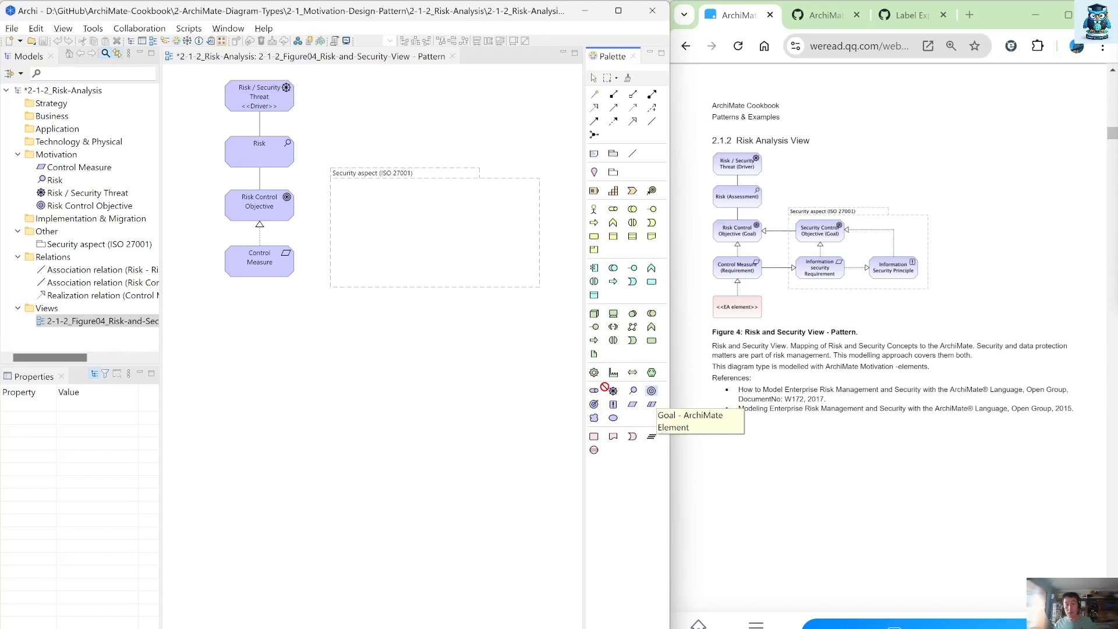
pyautogui.click(374, 338)
pyautogui.write('S')
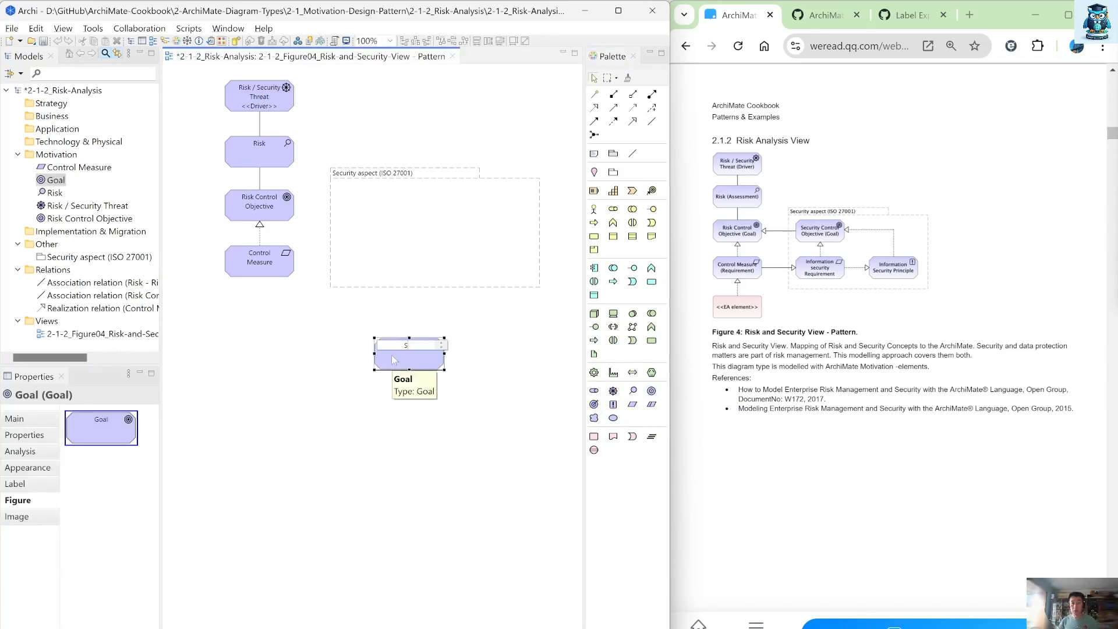
pyautogui.write('ecurity Control Obje')
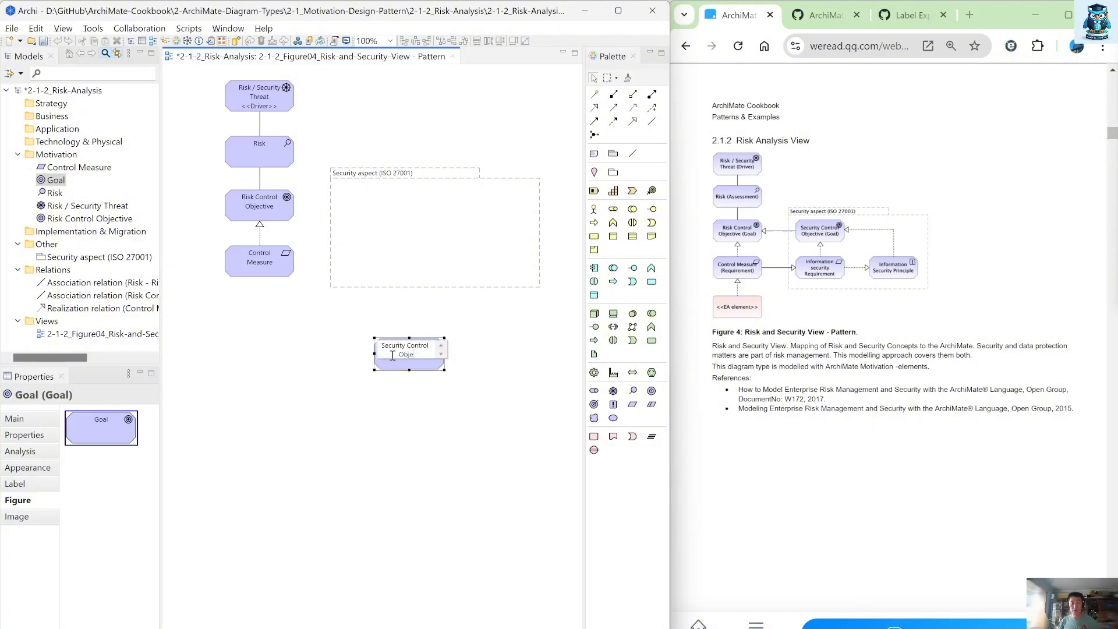
pyautogui.write('ctive')
pyautogui.press('Return')
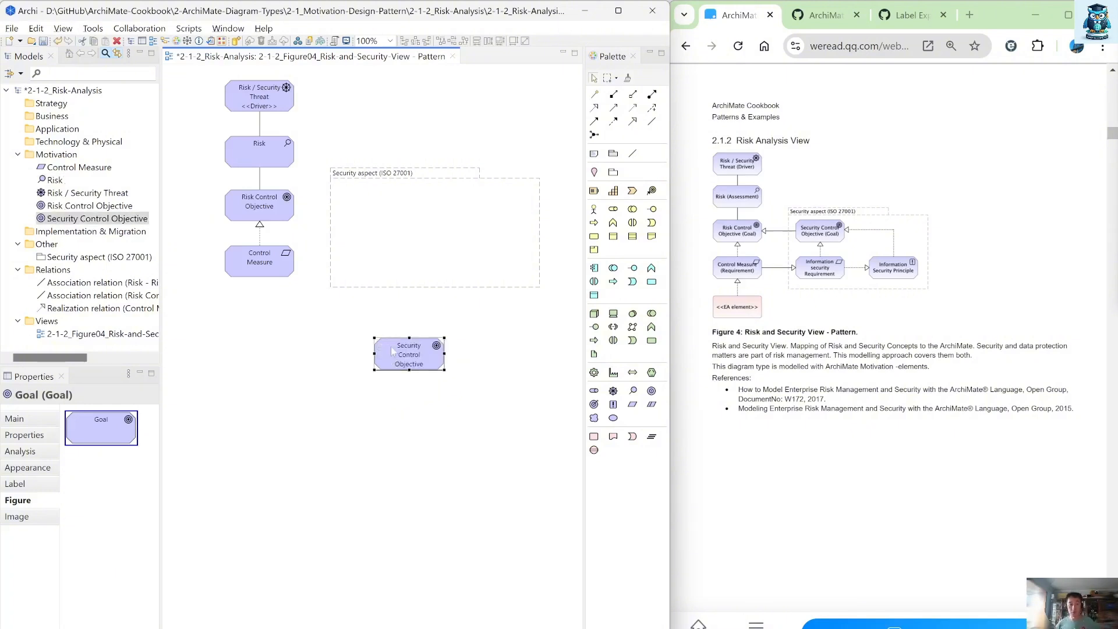
pyautogui.moveTo(369, 351)
pyautogui.mouseDown()
pyautogui.moveTo(344, 326)
pyautogui.moveTo(363, 331)
pyautogui.mouseUp()
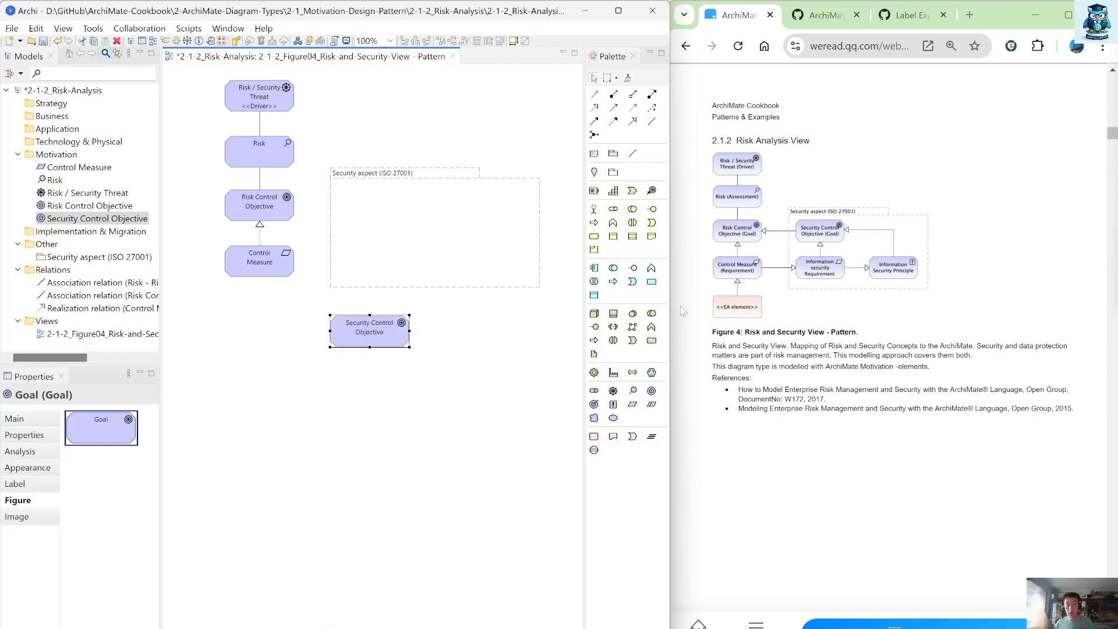
# Step: Add a Requirement element named "Information Security Requirement" below Security Control Objective, aligned with it and matching its width
pyautogui.click(632, 403)
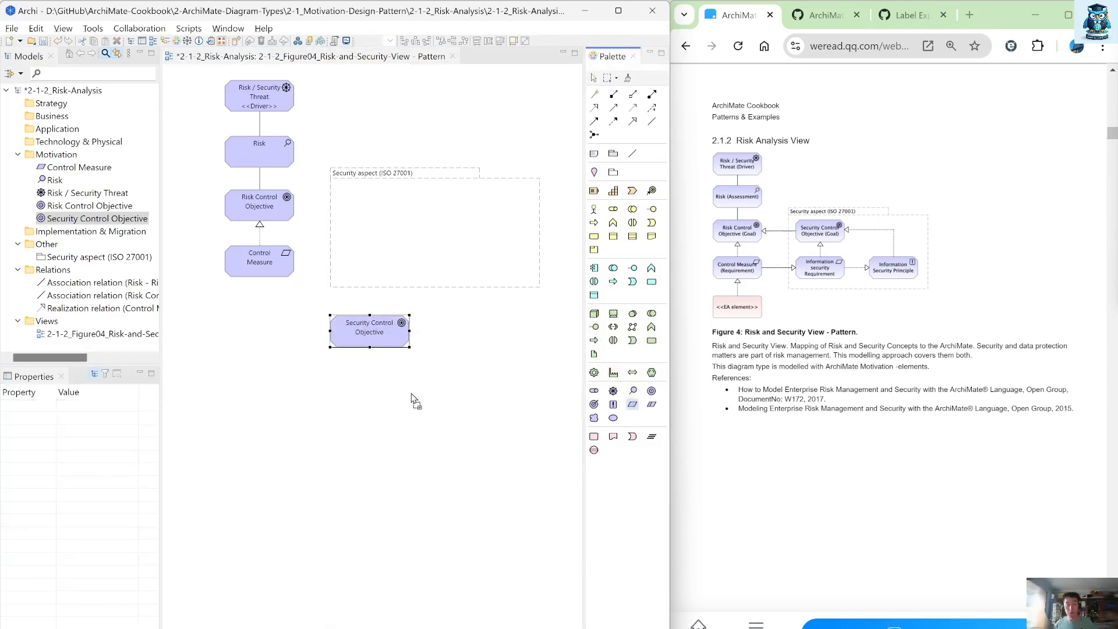
pyautogui.click(329, 371)
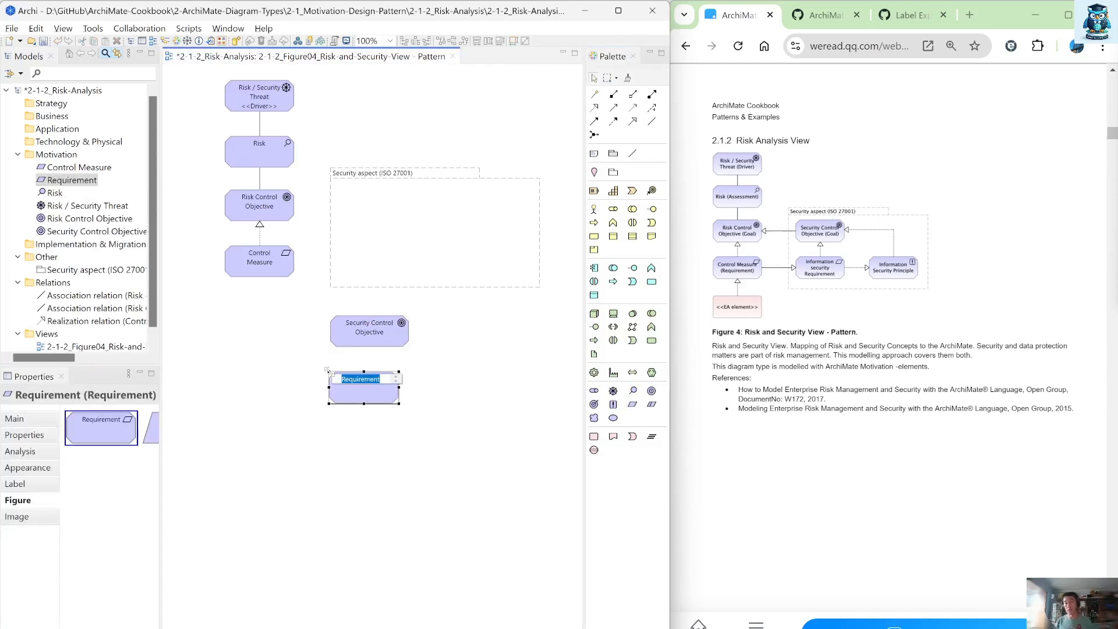
pyautogui.write('Information')
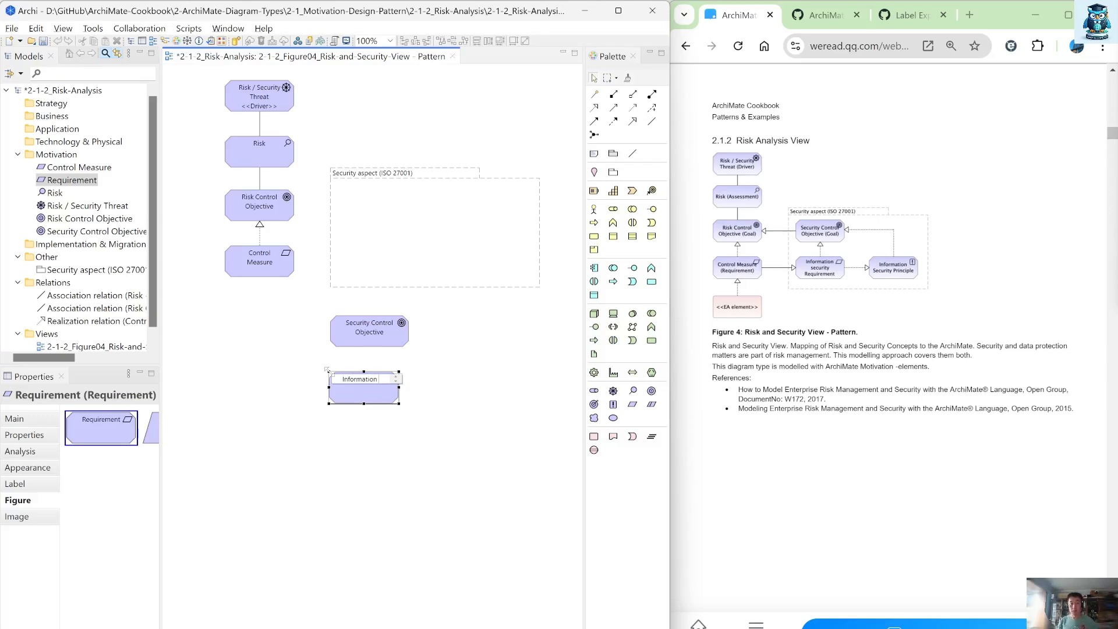
pyautogui.write(' Security Re')
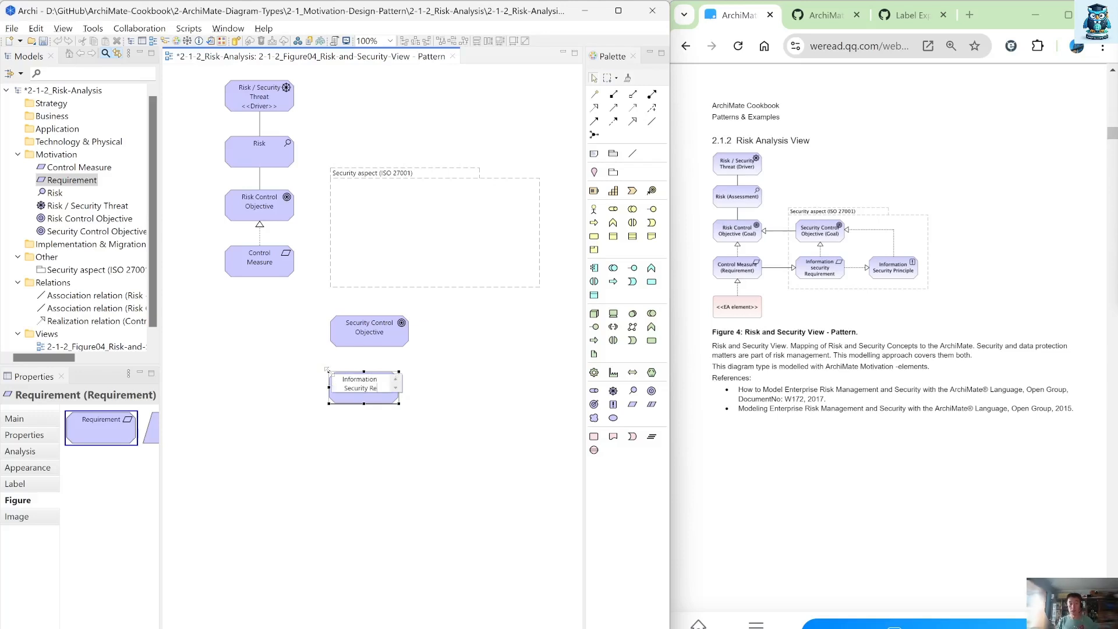
pyautogui.write('quirement')
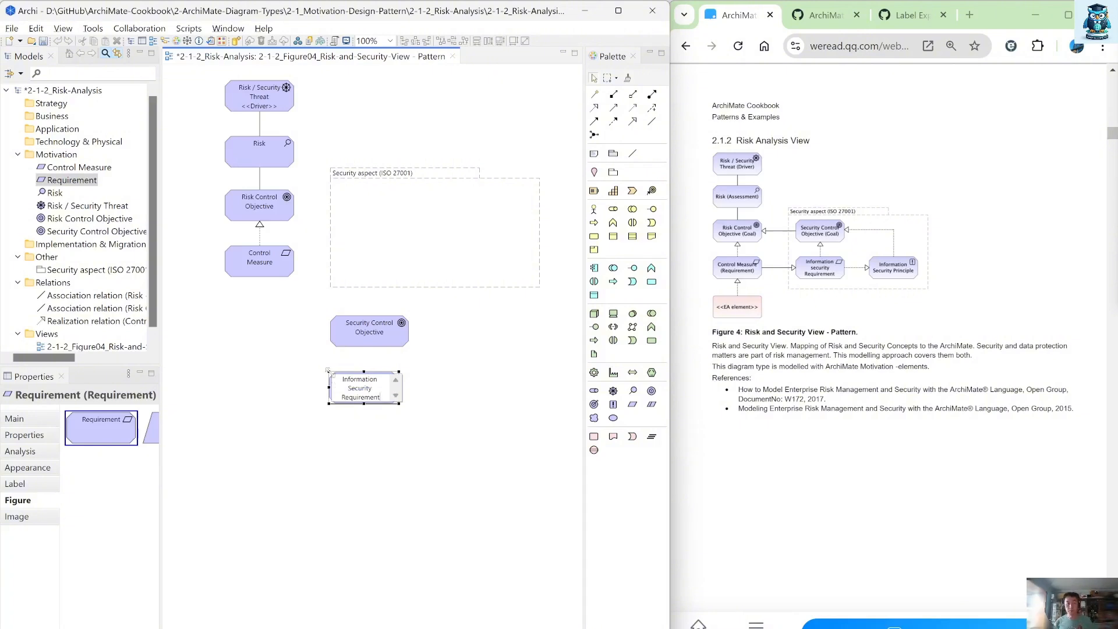
pyautogui.click(504, 394)
pyautogui.moveTo(394, 394); pyautogui.dragTo(410, 381)
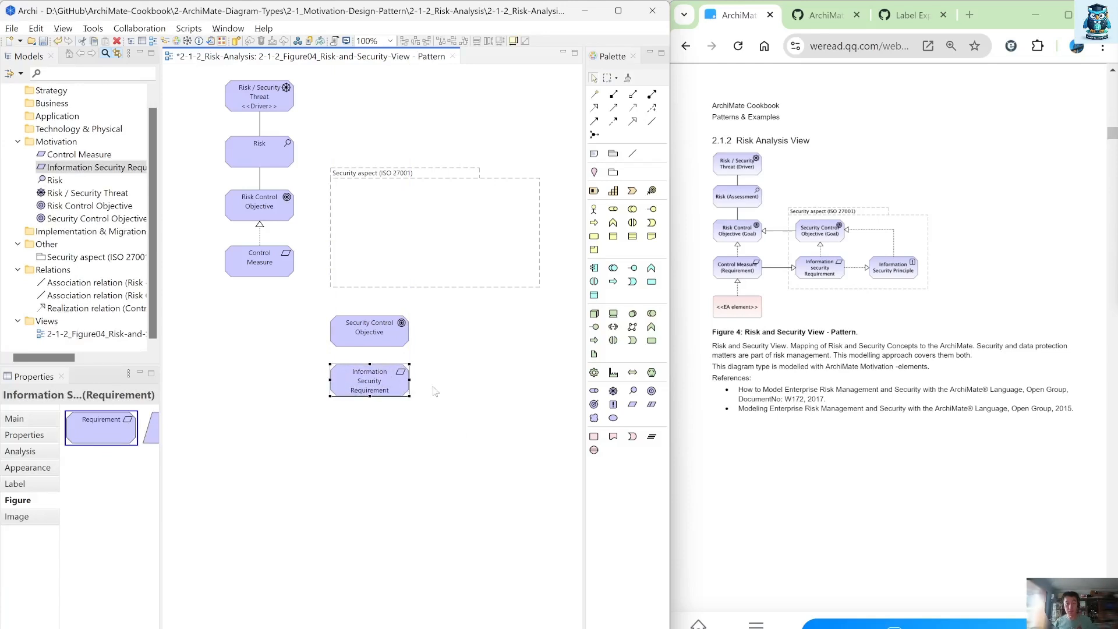
# Step: Widen Security Control Objective and Information Security Requirement together until the requirement's name fits on two lines
pyautogui.click(384, 332)
pyautogui.keyDown('shift'); pyautogui.click(399, 385); pyautogui.keyUp('shift')
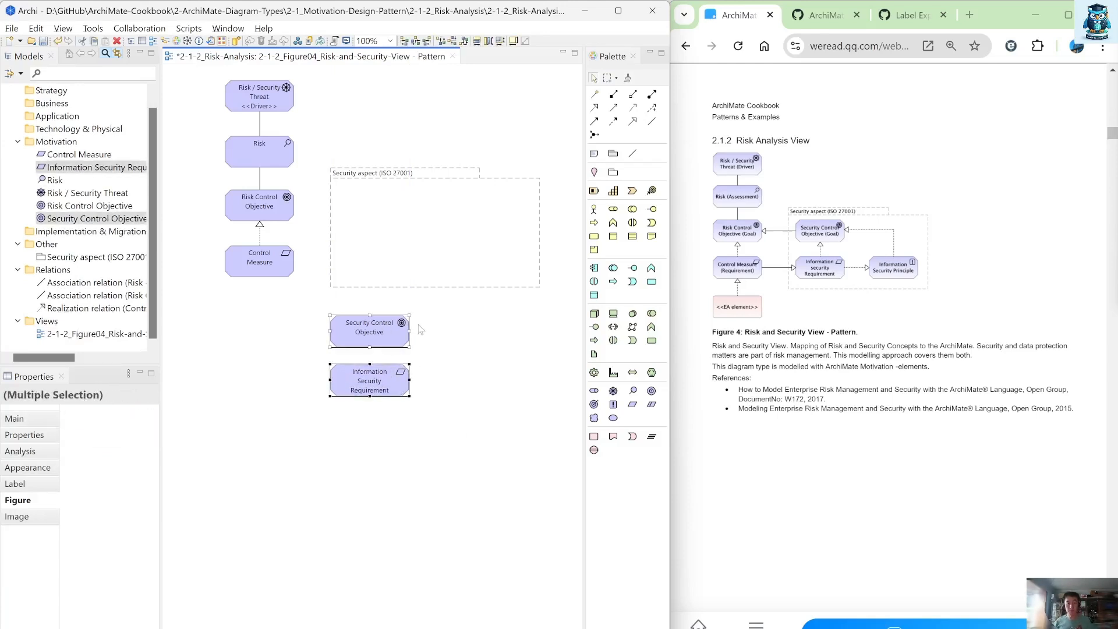
pyautogui.moveTo(408, 331); pyautogui.dragTo(422, 332)
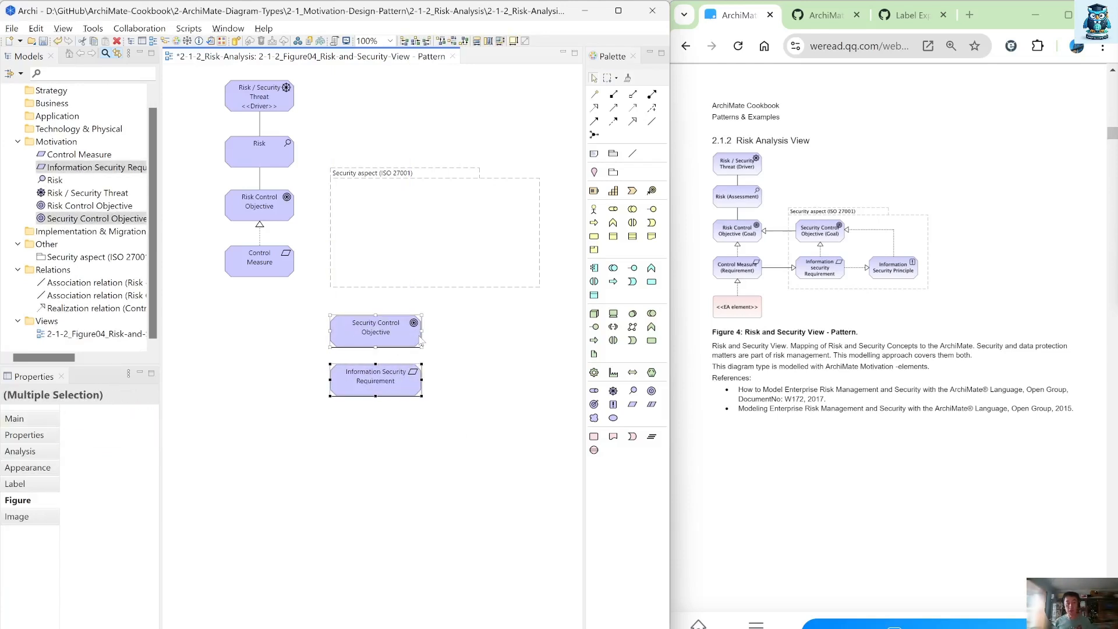
pyautogui.click(449, 390)
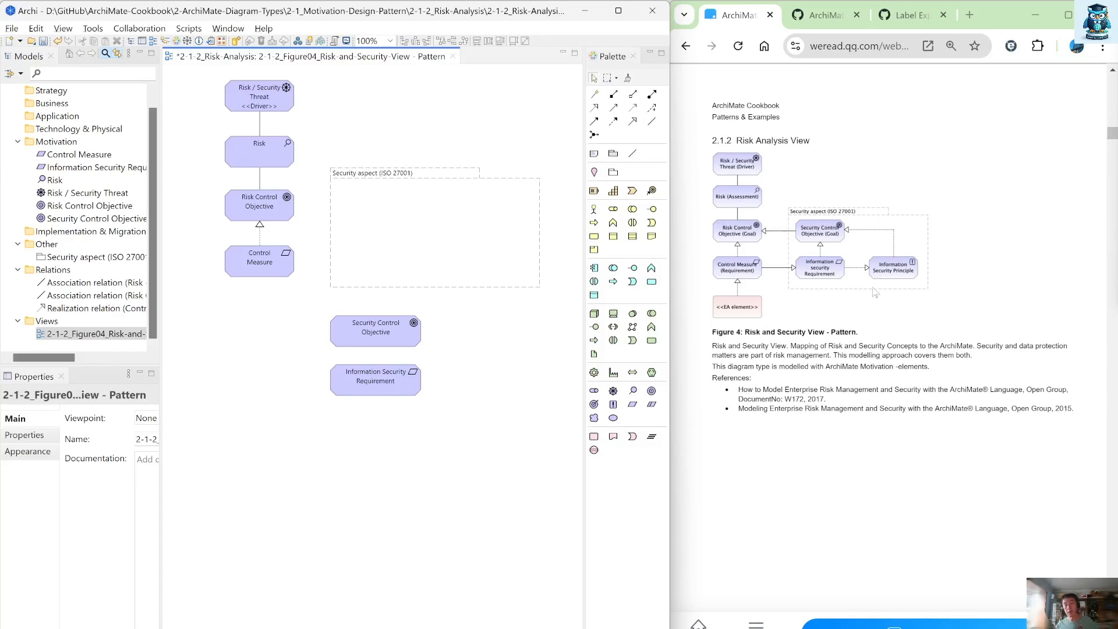
# Step: Add a Principle element named "Information Security Principle" to the right of Information Security Requirement, level with it
pyautogui.click(613, 404)
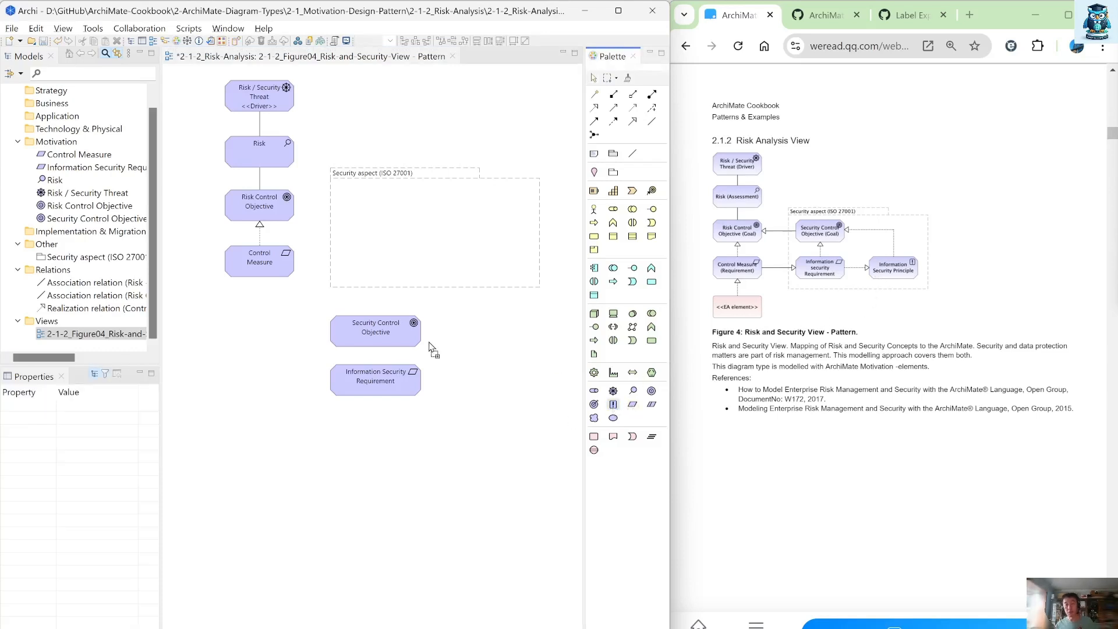
pyautogui.click(463, 366)
pyautogui.moveTo(498, 383); pyautogui.dragTo(491, 373)
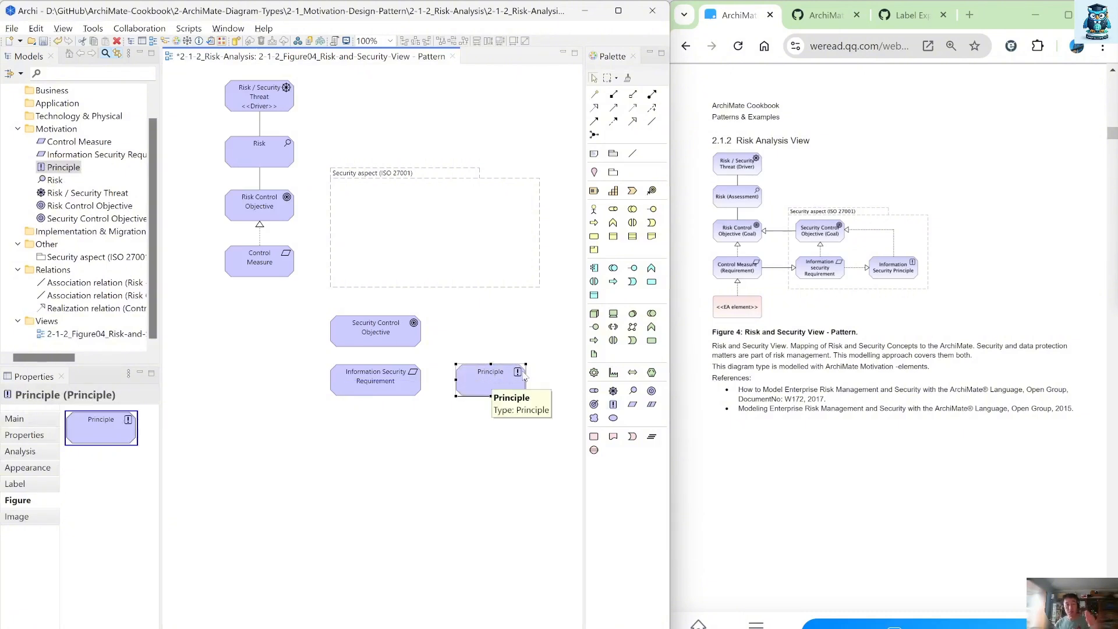
pyautogui.press('F2')
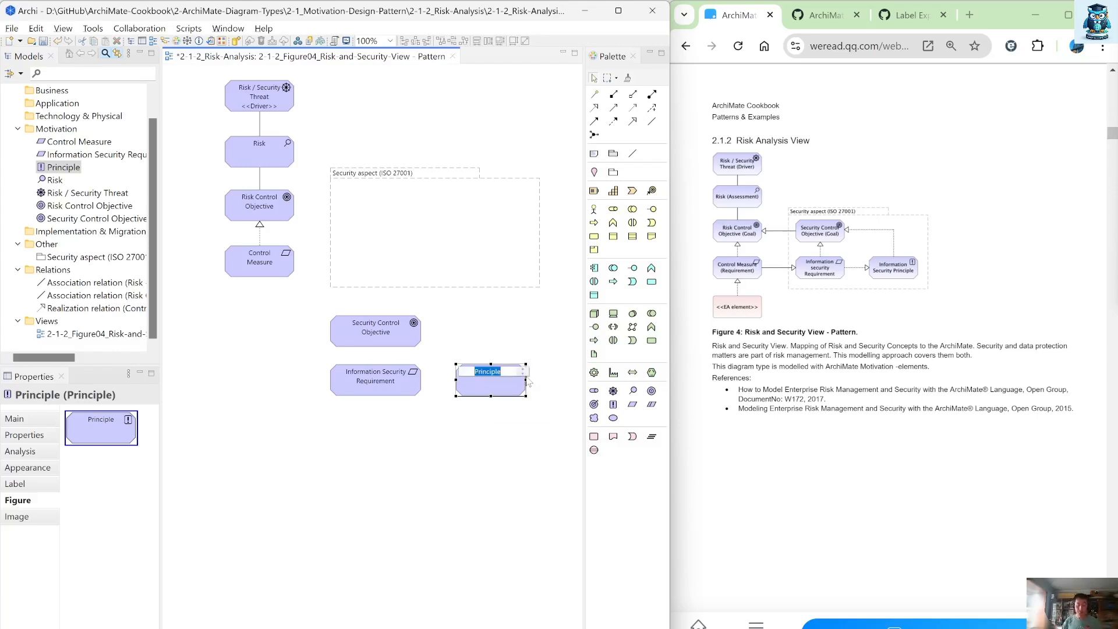
pyautogui.write('Information')
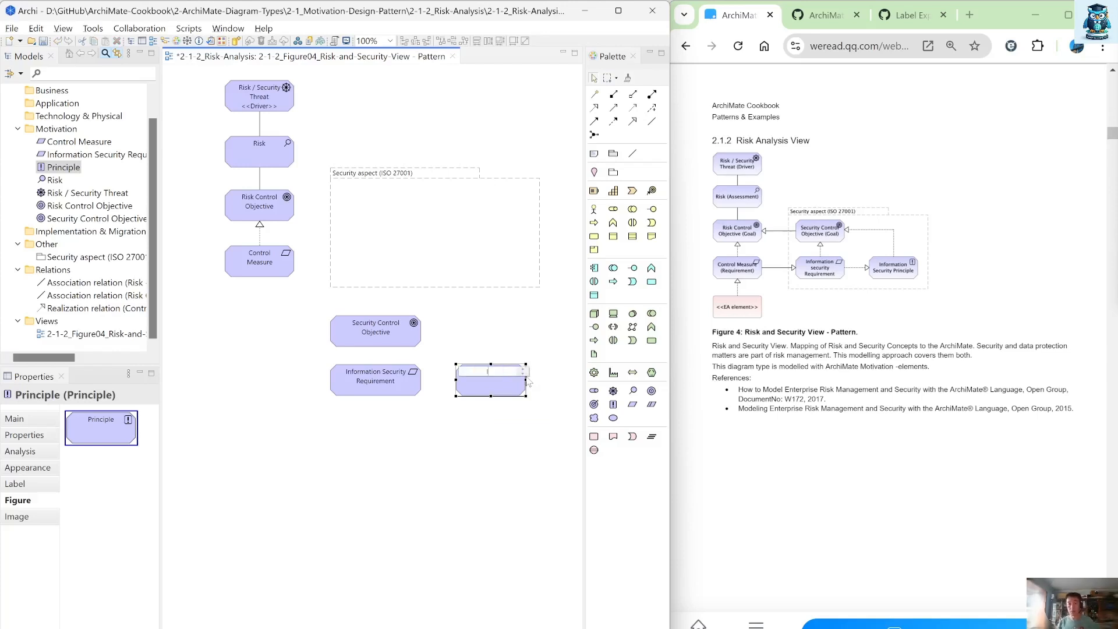
pyautogui.write(' Security P')
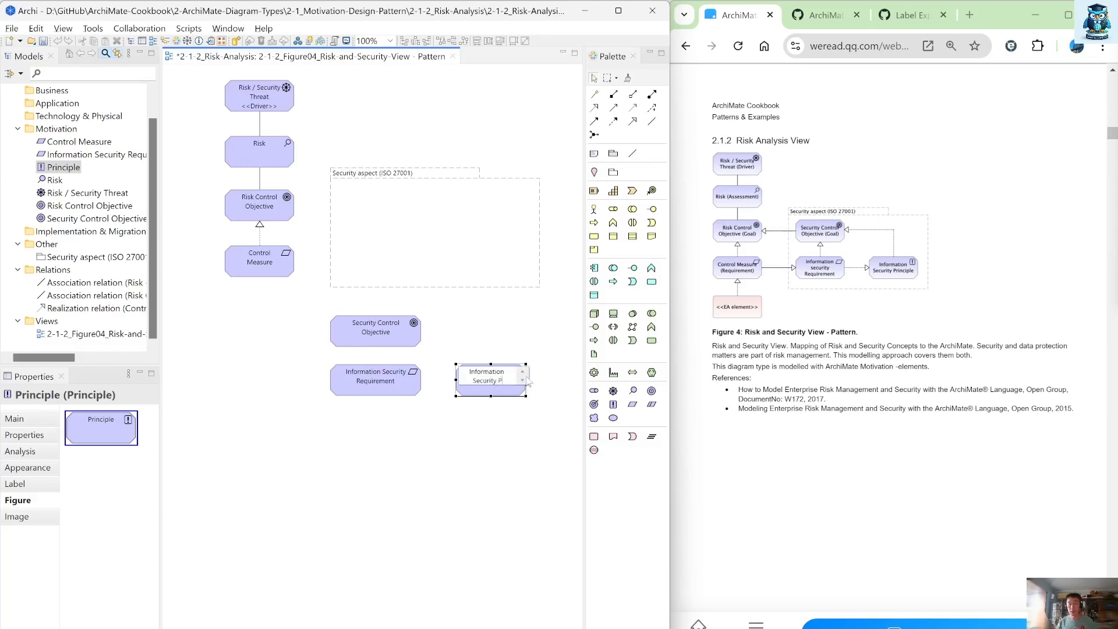
pyautogui.write('rinciple')
pyautogui.press('Return')
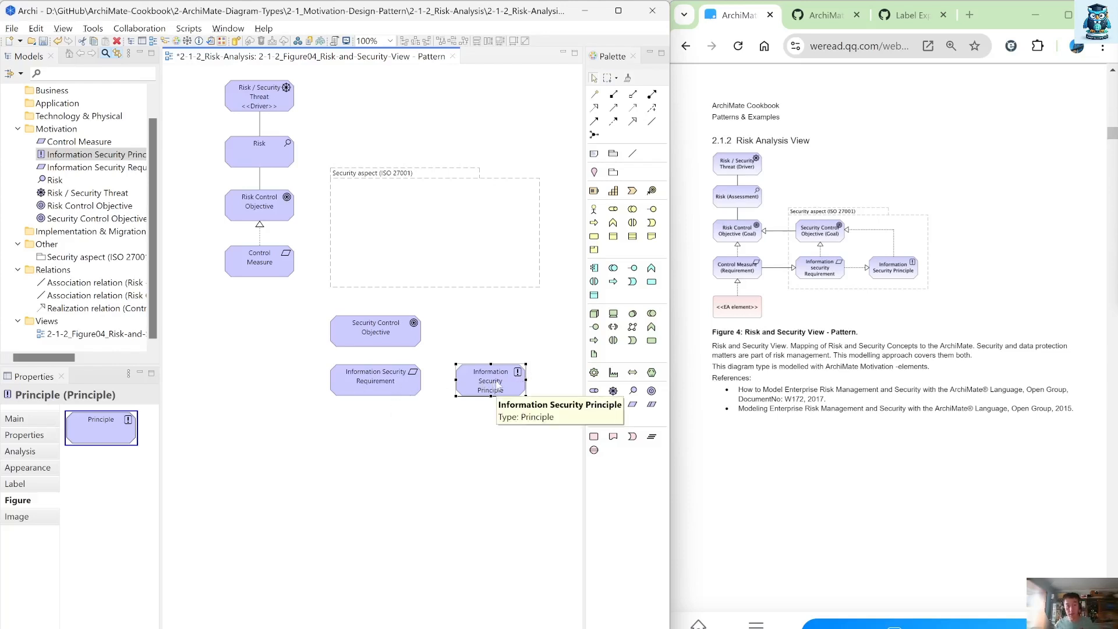
# Step: Match the size of Information Security Principle to that of Information Security Requirement
pyautogui.keyDown('shift'); pyautogui.click(382, 383); pyautogui.keyUp('shift')
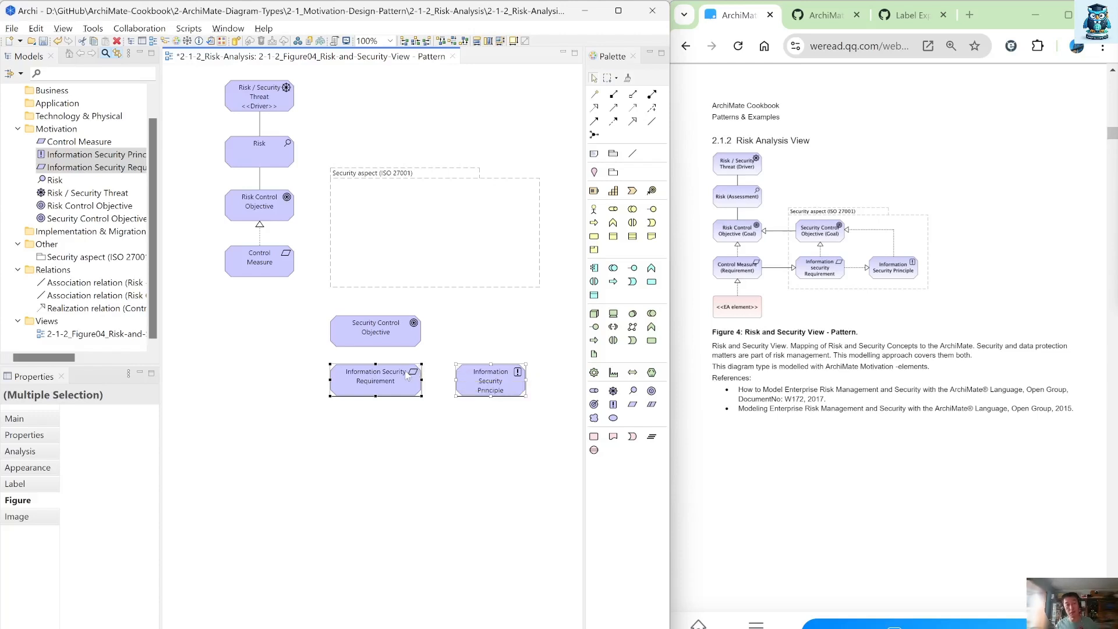
pyautogui.click(502, 42)
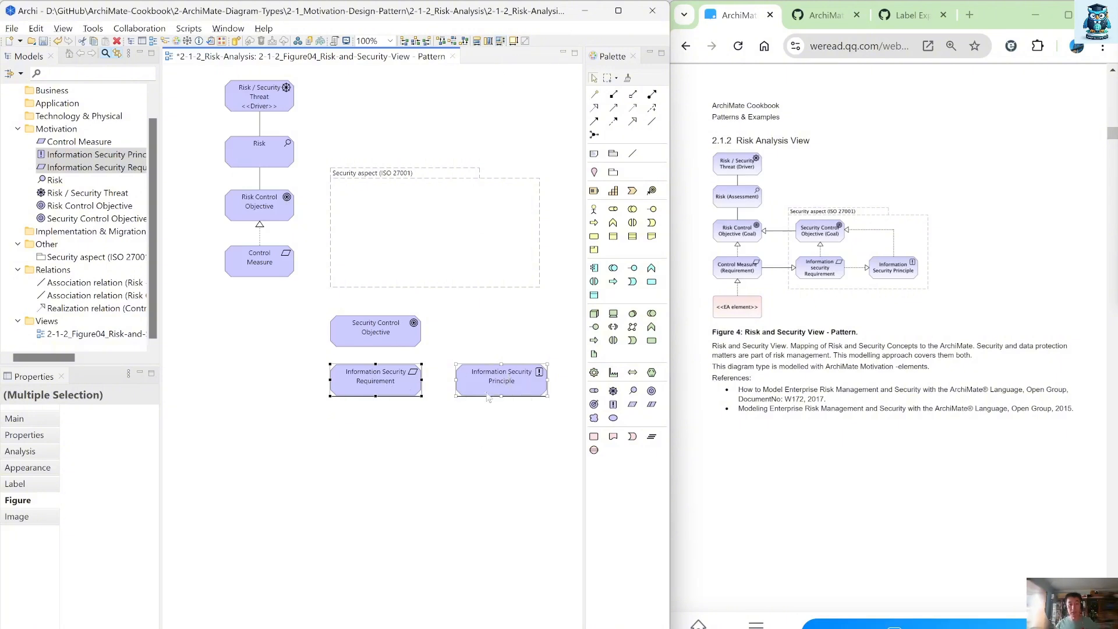
pyautogui.click(482, 432)
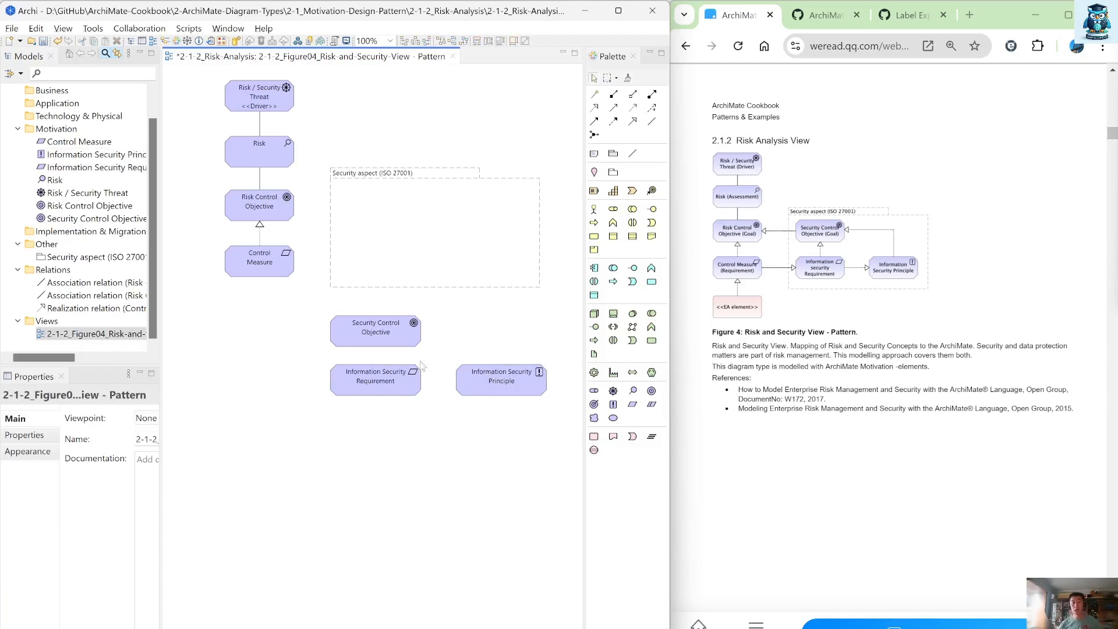
# Step: Move Security Control Objective slightly up, and widen the Security aspect (ISO 27001) grouping on both sides beyond the elements below it
pyautogui.moveTo(383, 333); pyautogui.dragTo(382, 323)
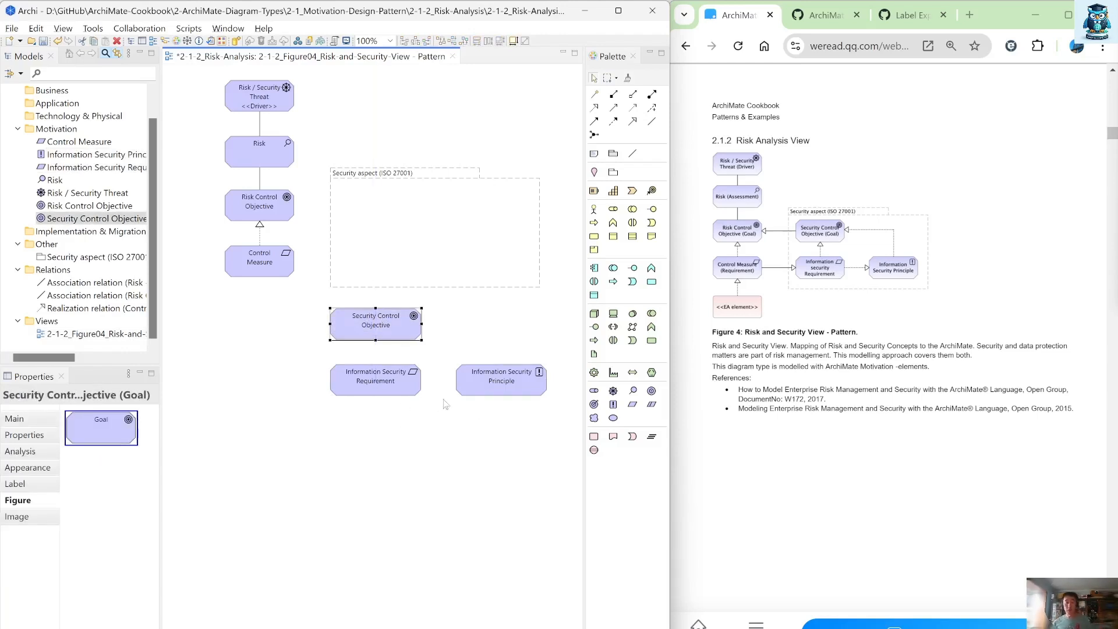
pyautogui.click(513, 234)
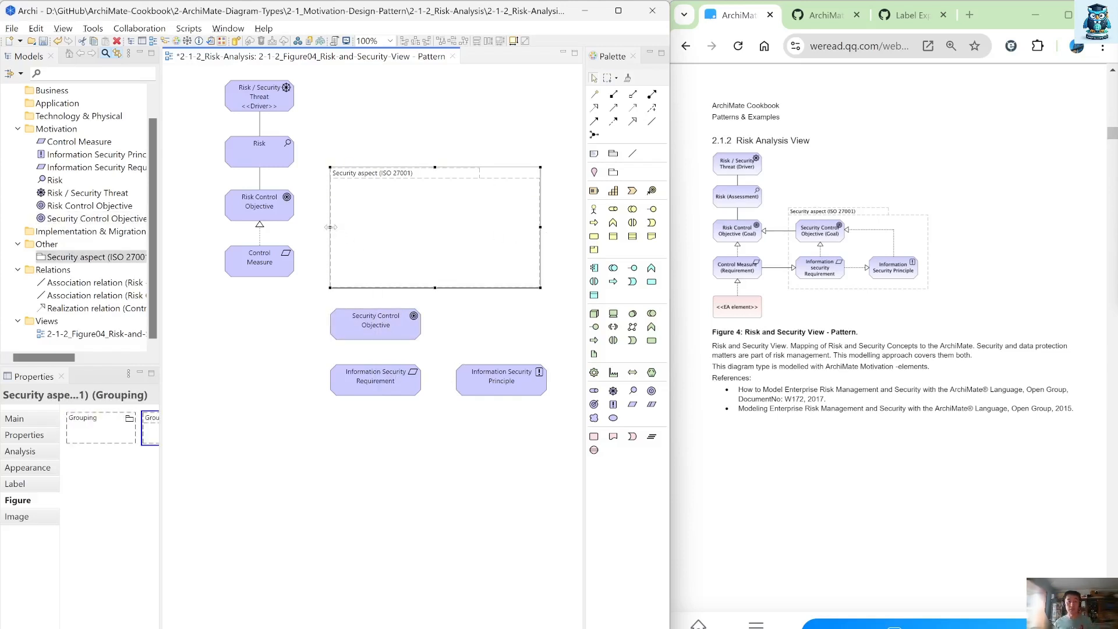
pyautogui.moveTo(331, 227); pyautogui.dragTo(323, 227)
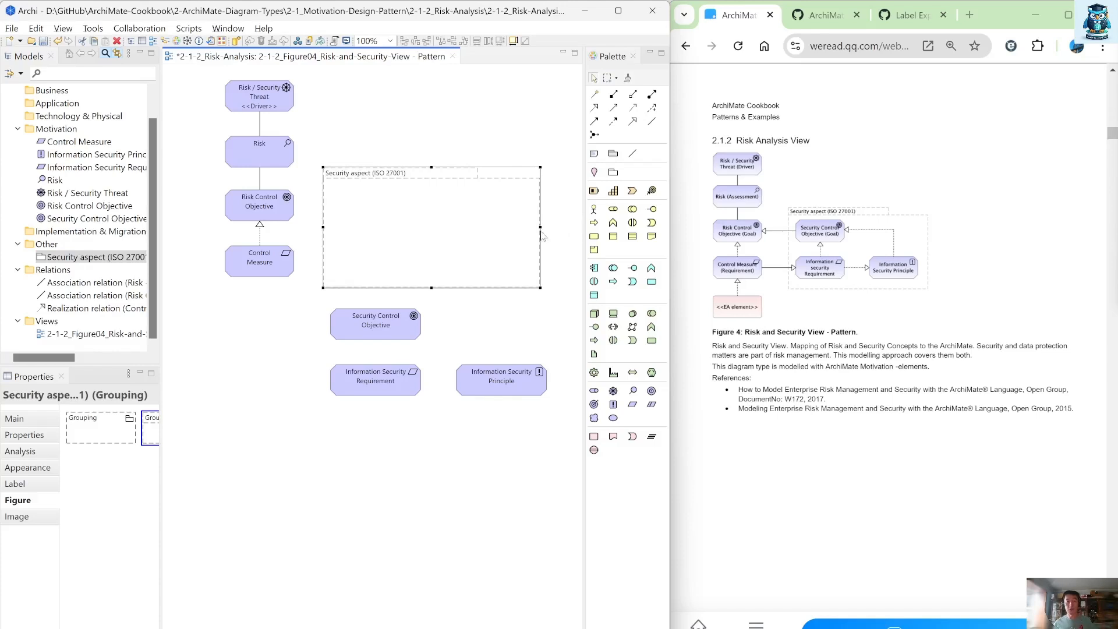
pyautogui.moveTo(540, 227); pyautogui.dragTo(564, 233)
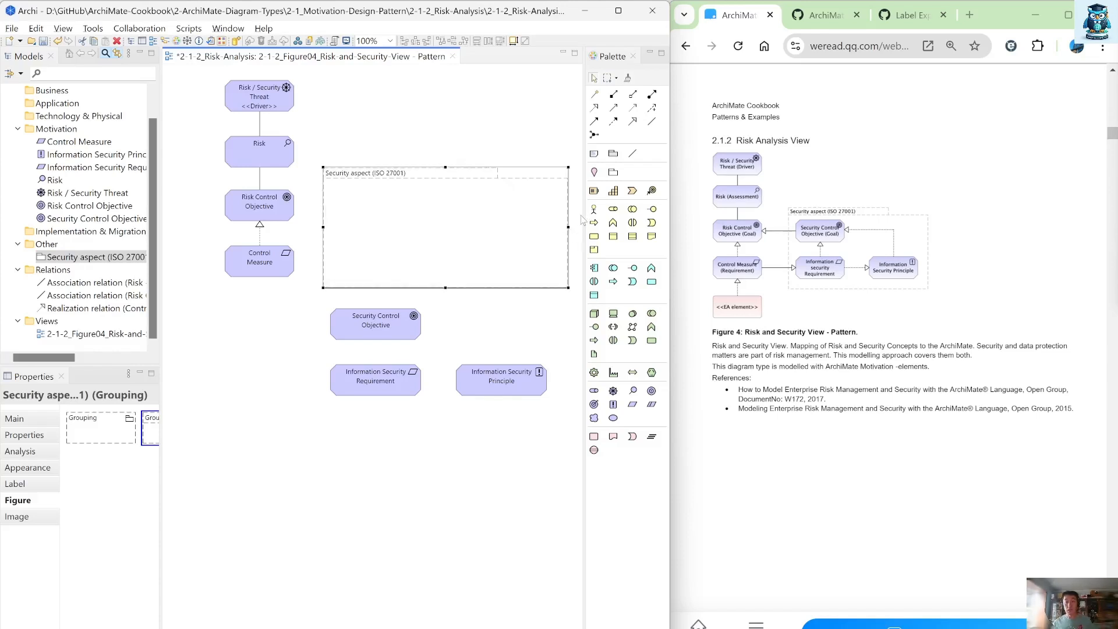
# Step: Draw Realization relations from Information Security Requirement to Security Control Objective and to Information Security Principle
pyautogui.click(594, 108)
pyautogui.click(376, 380)
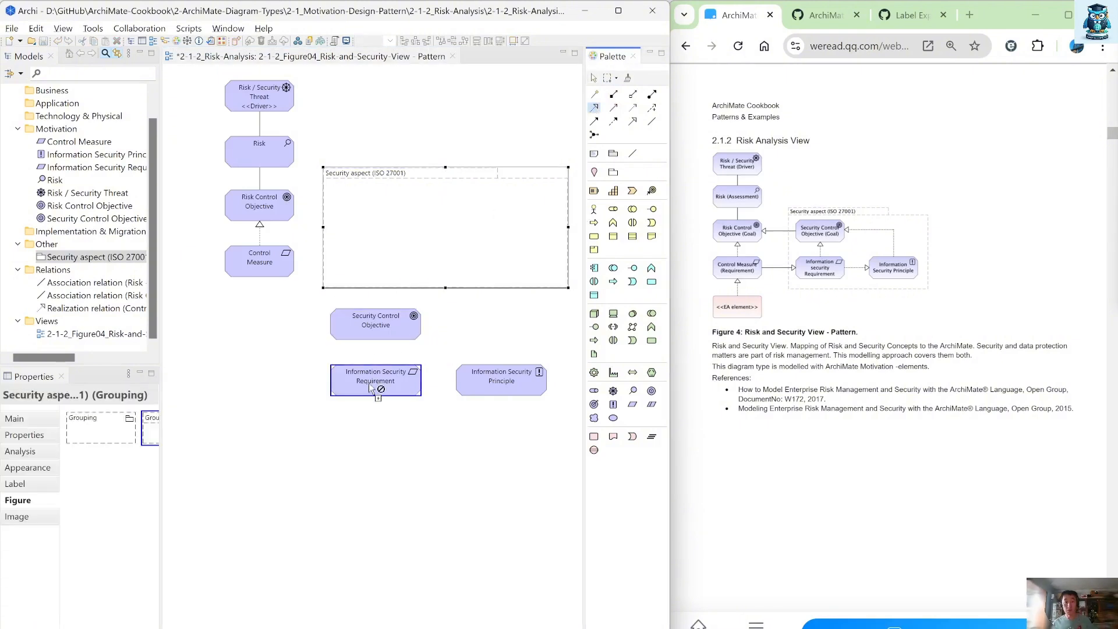
pyautogui.click(385, 332)
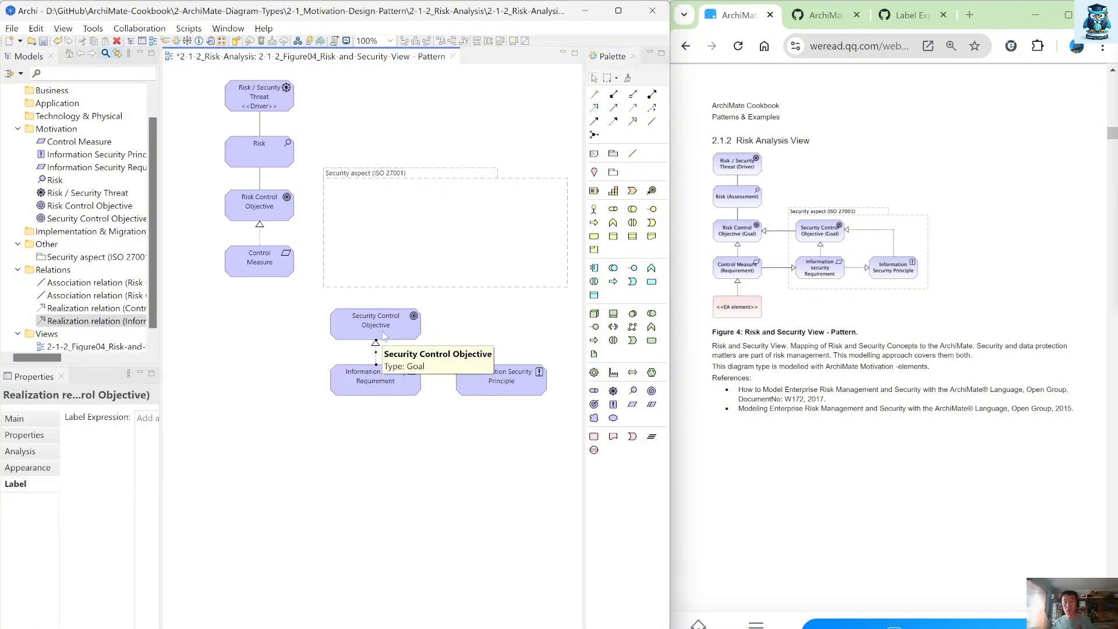
pyautogui.click(594, 107)
pyautogui.click(383, 385)
pyautogui.click(485, 391)
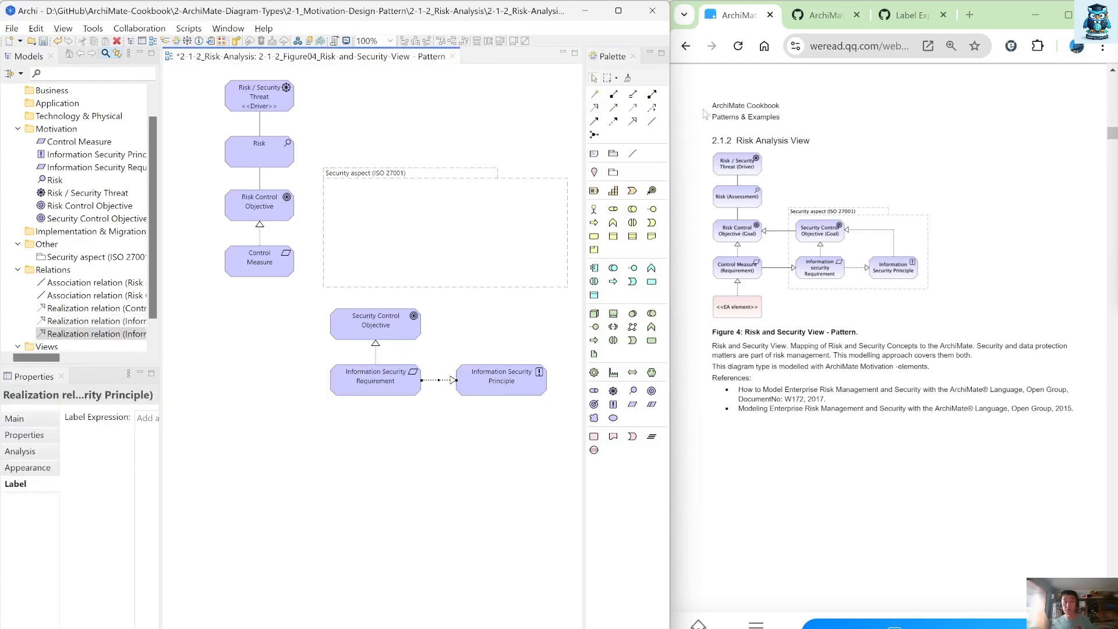
# Step: Draw a Realization relation from Information Security Principle to Security Control Objective and bend it at a right angle above the principle
pyautogui.click(595, 109)
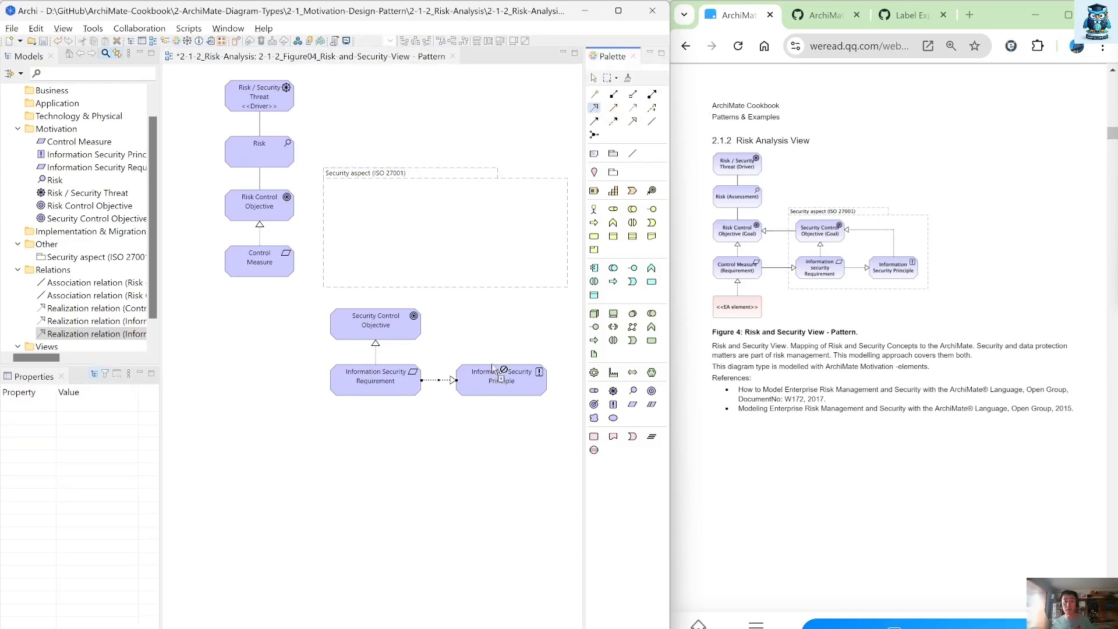
pyautogui.click(498, 389)
pyautogui.click(401, 329)
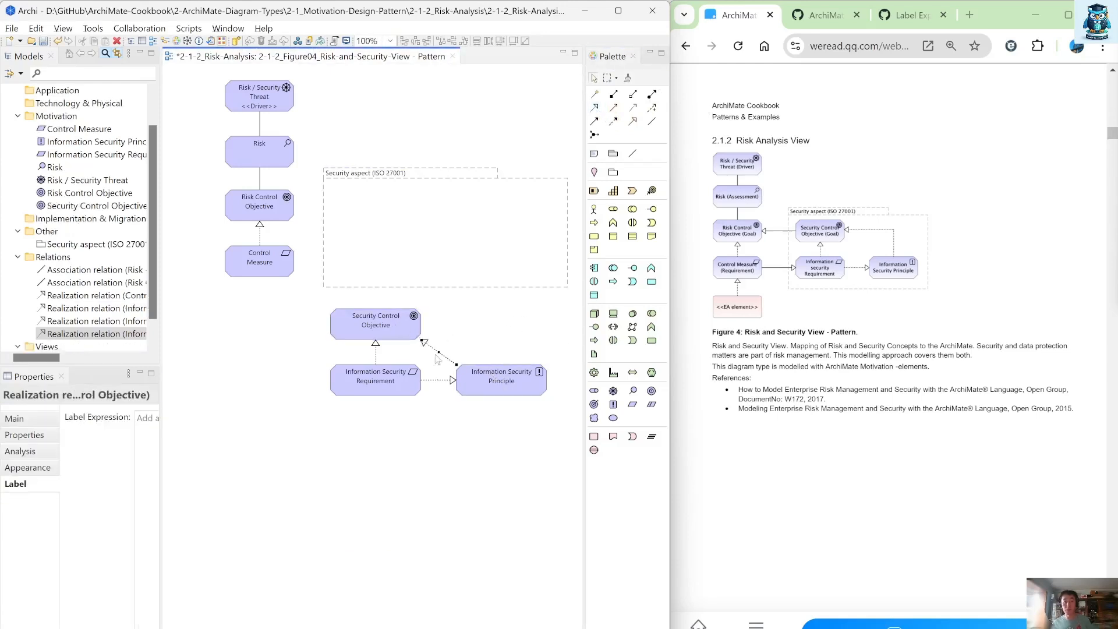
pyautogui.moveTo(440, 353); pyautogui.dragTo(505, 325)
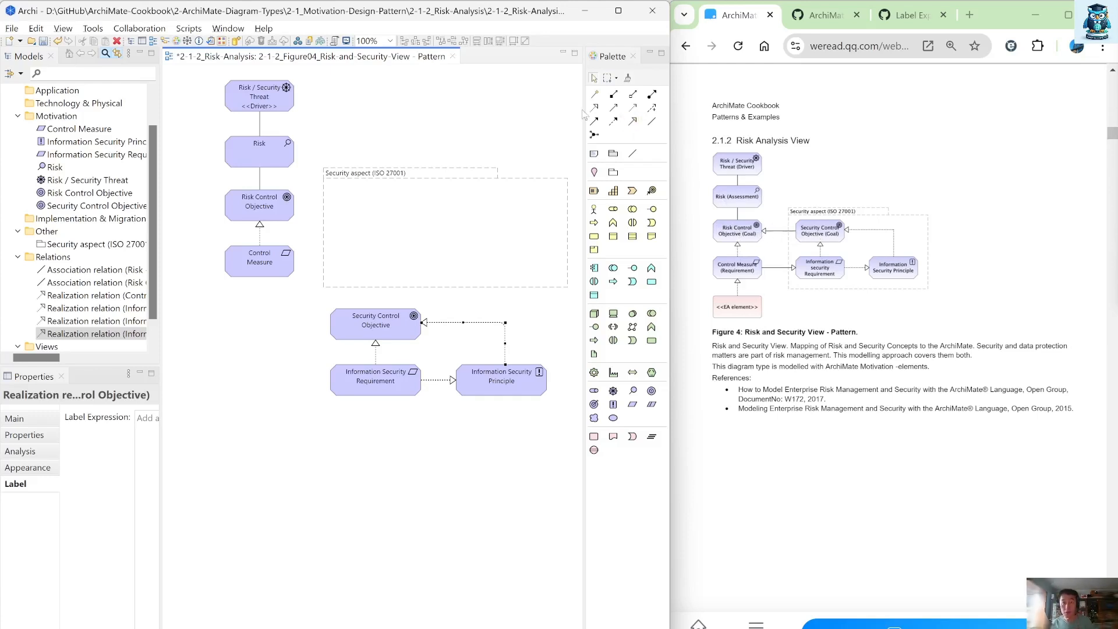
# Step: Draw Specialization relations from Security Control Objective to Risk Control Objective and from Control Measure to Information Security Requirement
pyautogui.click(633, 122)
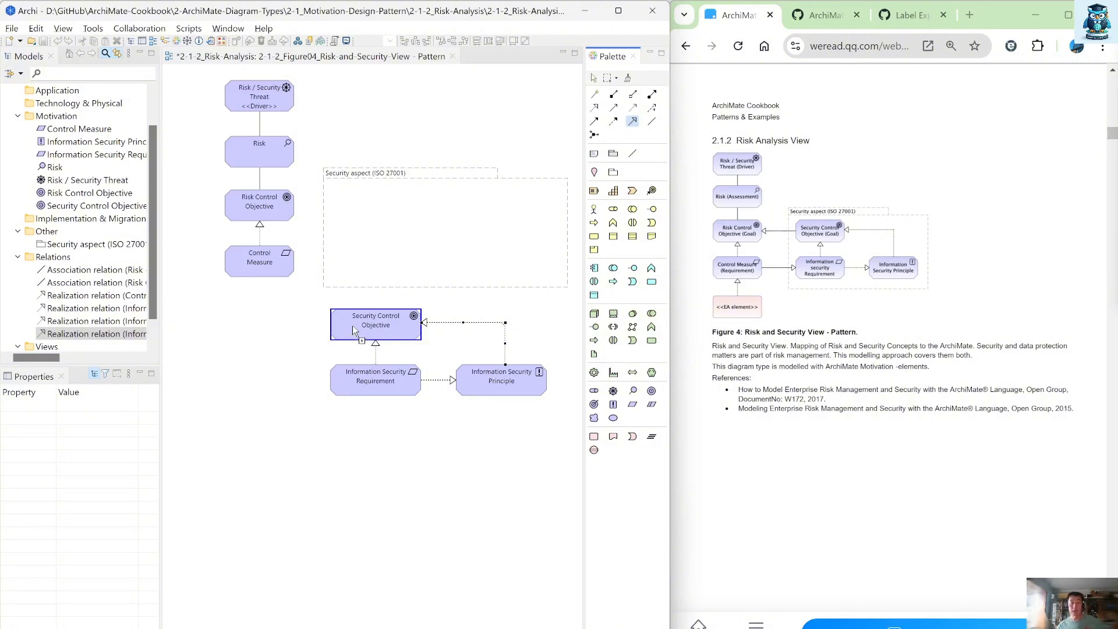
pyautogui.click(352, 324)
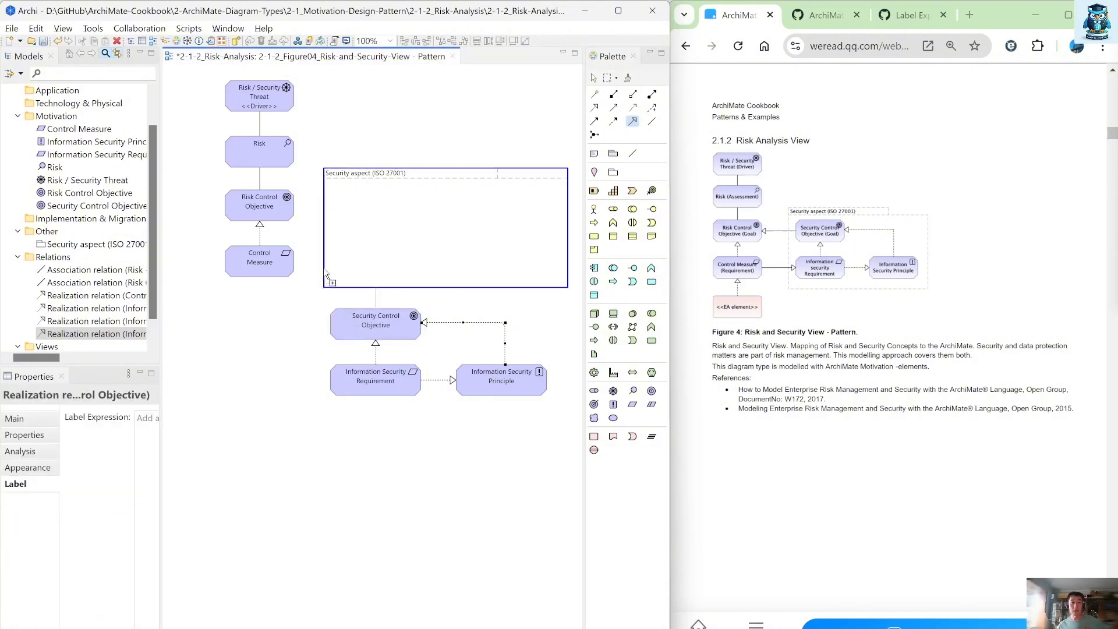
pyautogui.click(278, 207)
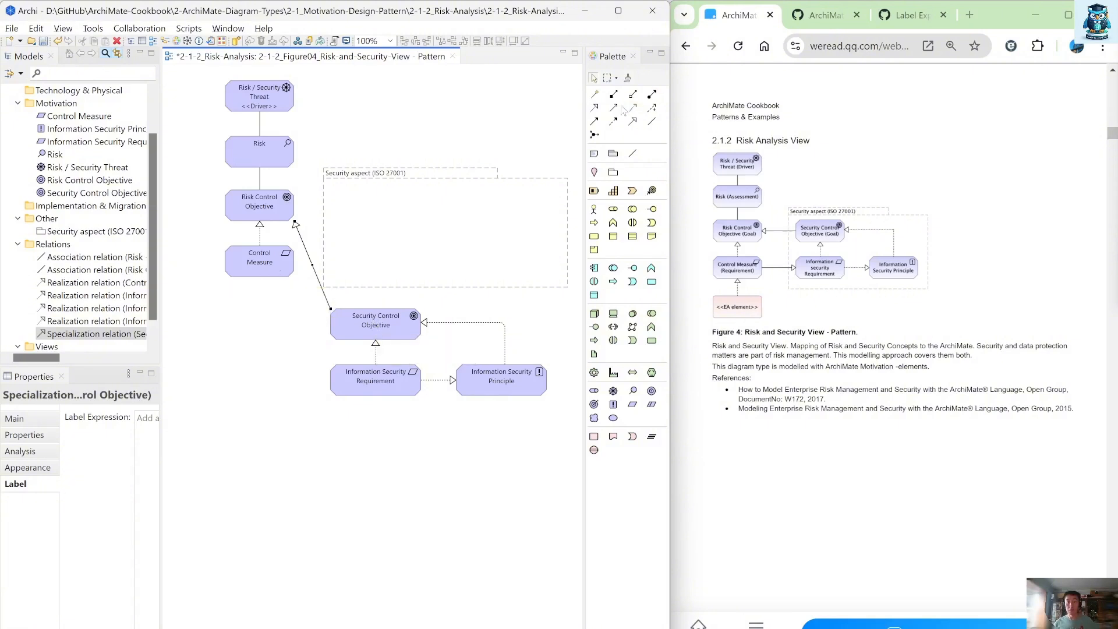
pyautogui.click(281, 266)
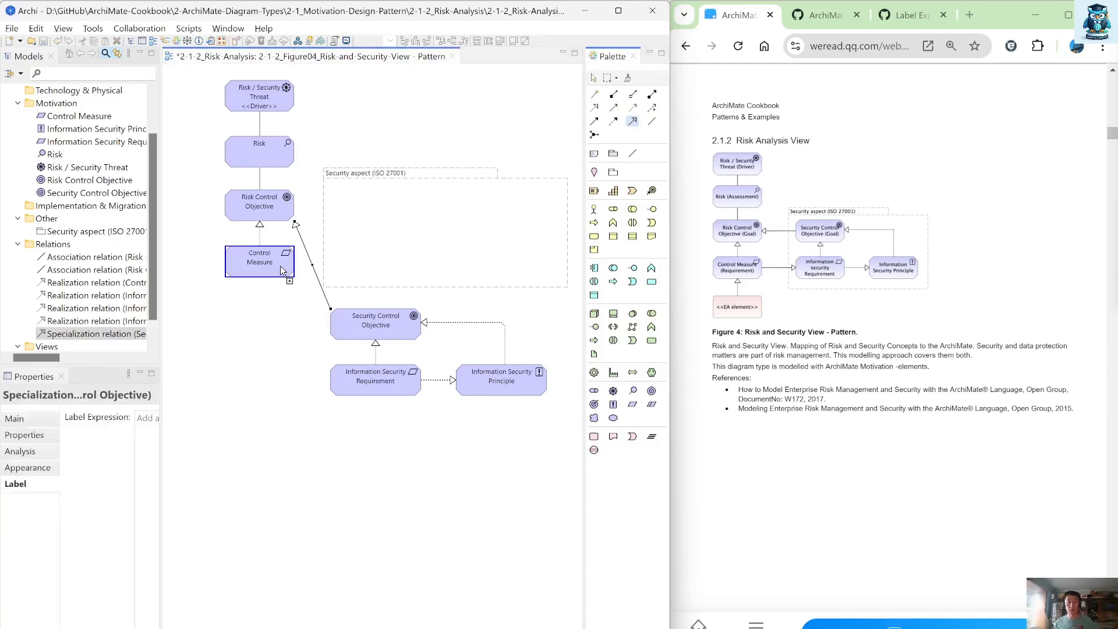
pyautogui.click(345, 382)
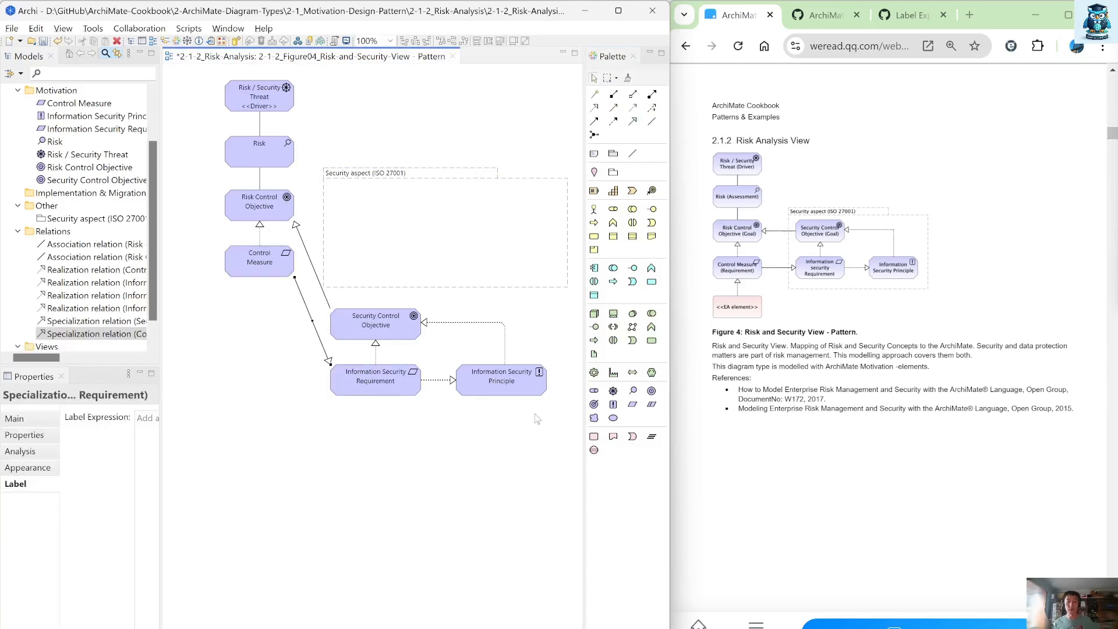
# Step: Move the three security elements into the Security aspect (ISO 27001) grouping, level with the risk elements, and accept Composition relations for all three
pyautogui.moveTo(569, 411); pyautogui.dragTo(310, 301)
pyautogui.moveTo(377, 375); pyautogui.dragTo(394, 260)
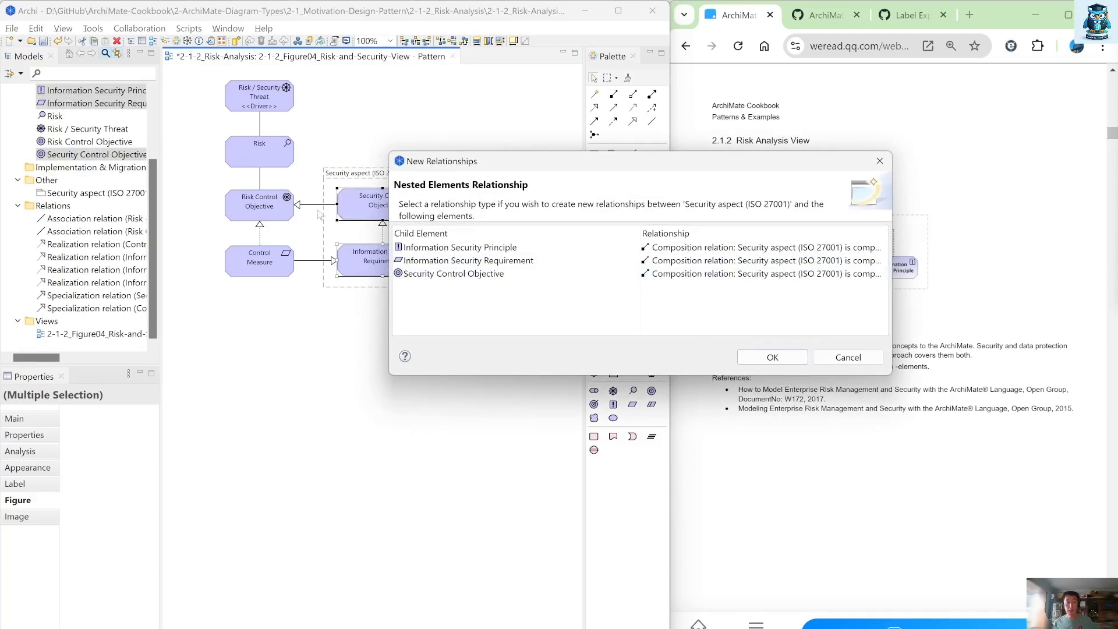
pyautogui.click(762, 356)
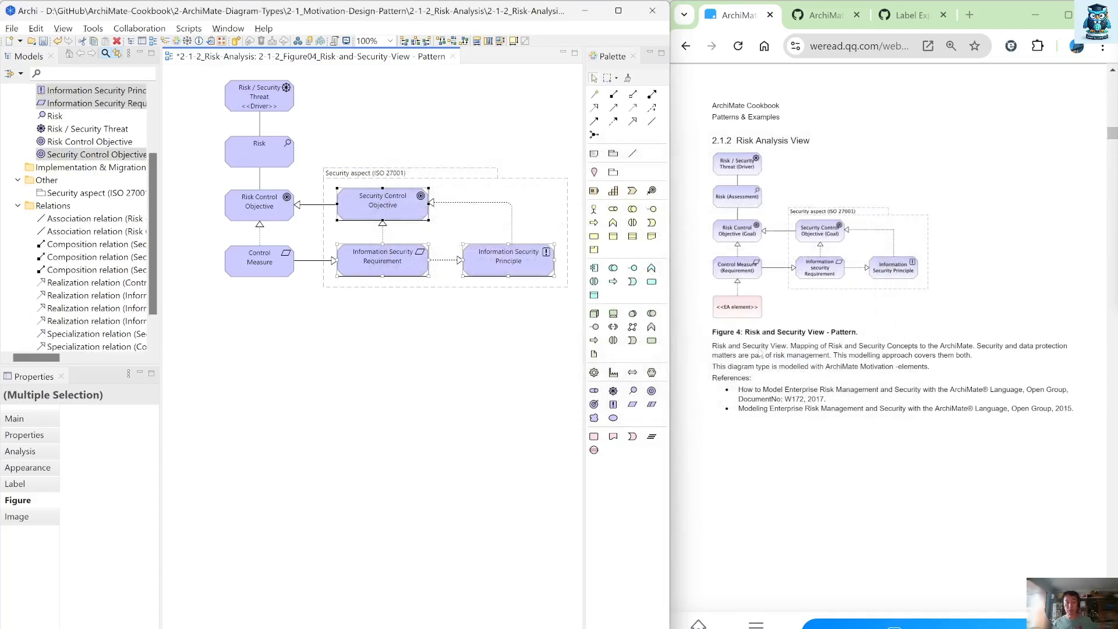
# Step: Add a Work Package element below Control Measure as the placeholder for the figure's EA element
pyautogui.click(487, 343)
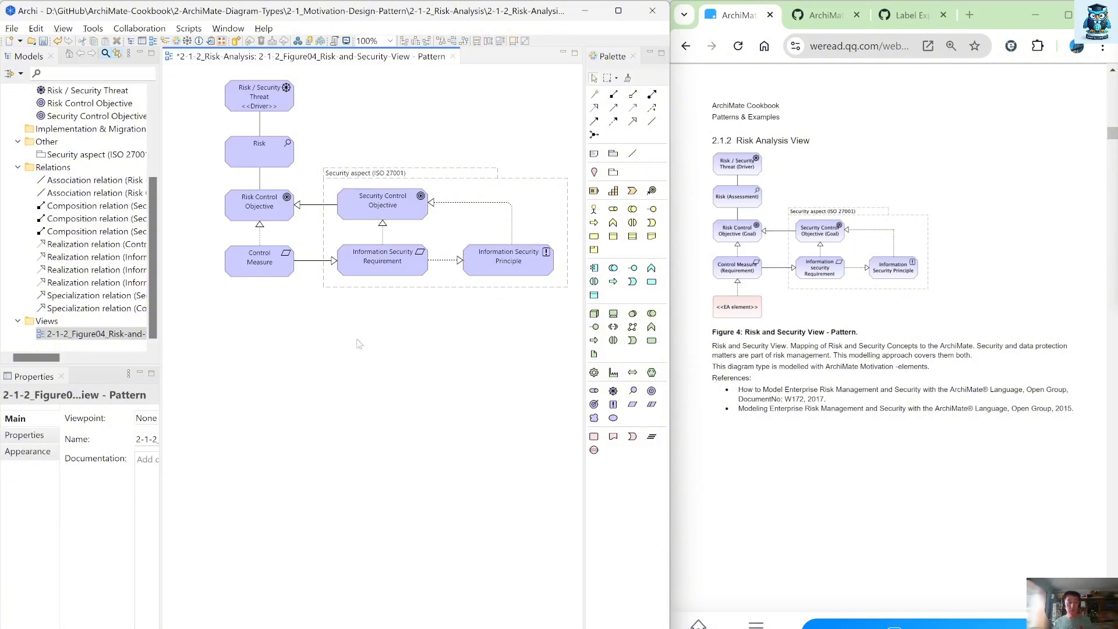
pyautogui.click(594, 436)
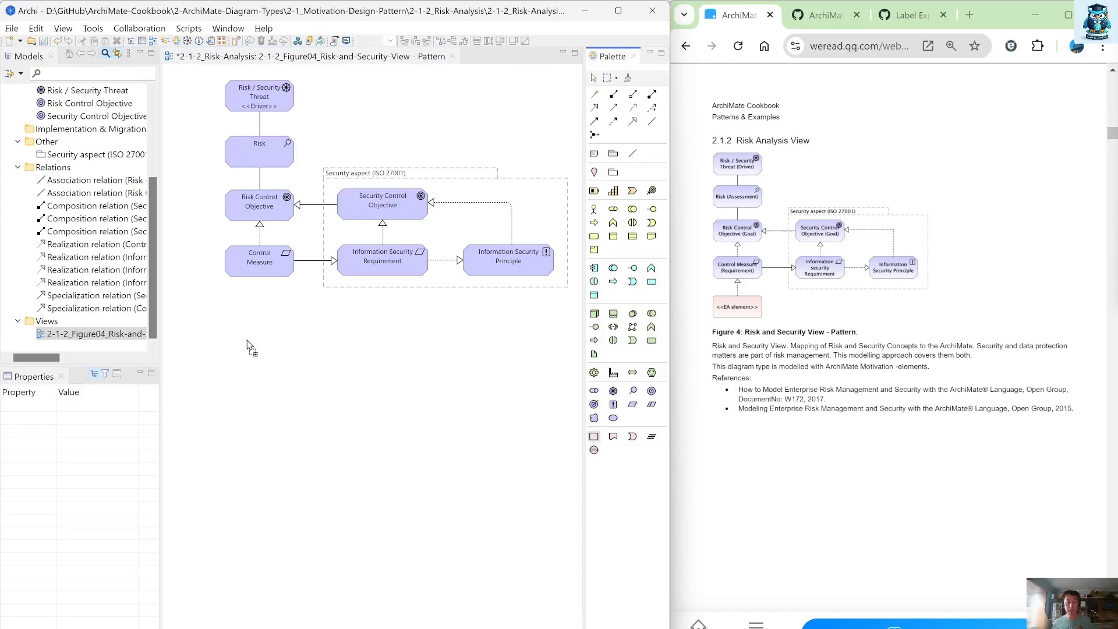
pyautogui.click(226, 315)
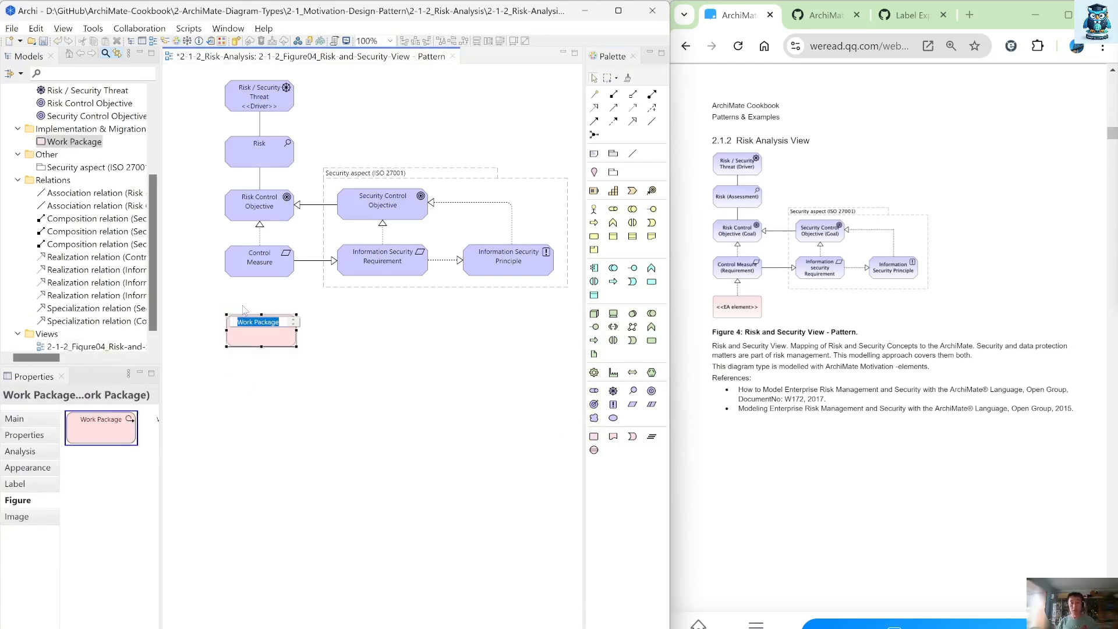
pyautogui.write('<<EA Elme')
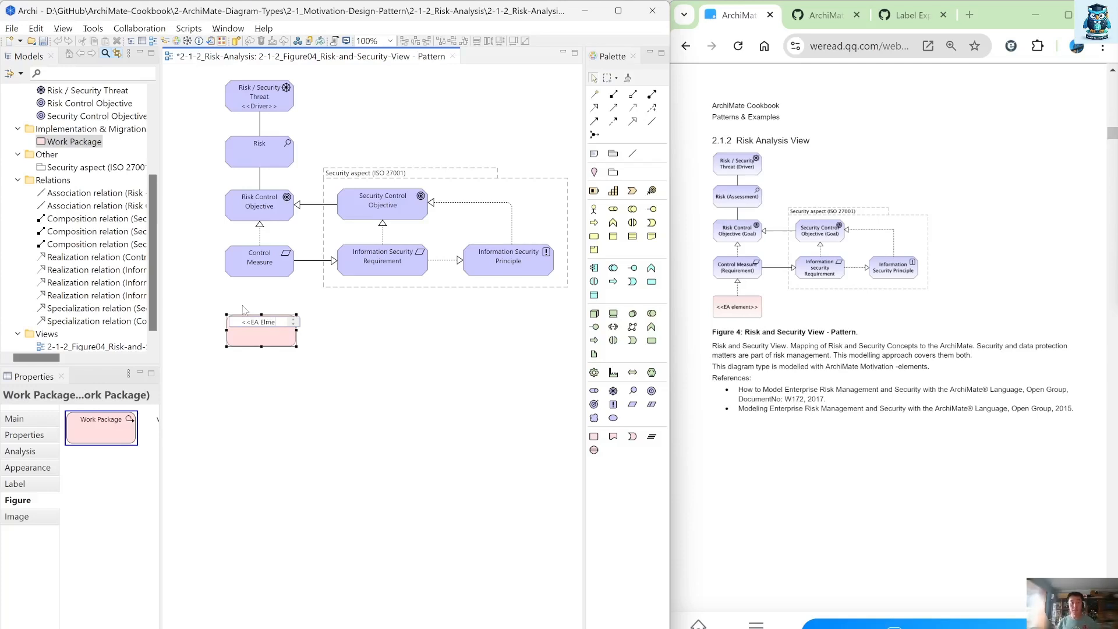
pyautogui.write('n')
pyautogui.press('BackSpace')
pyautogui.press('BackSpace')
pyautogui.press('BackSpace')
pyautogui.write('ee')
pyautogui.press('BackSpace')
pyautogui.write('ment')
pyautogui.press('Escape')
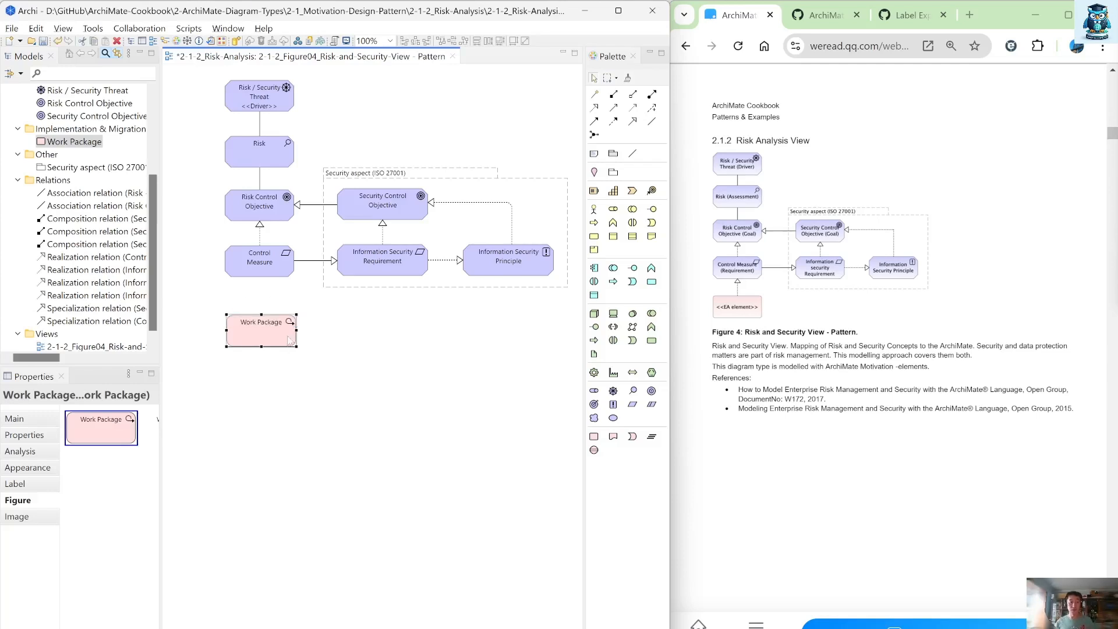
# Step: Align the Work Package directly under Control Measure and draw a Realization relation from Work Package to Control Measure
pyautogui.moveTo(272, 337); pyautogui.dragTo(268, 322)
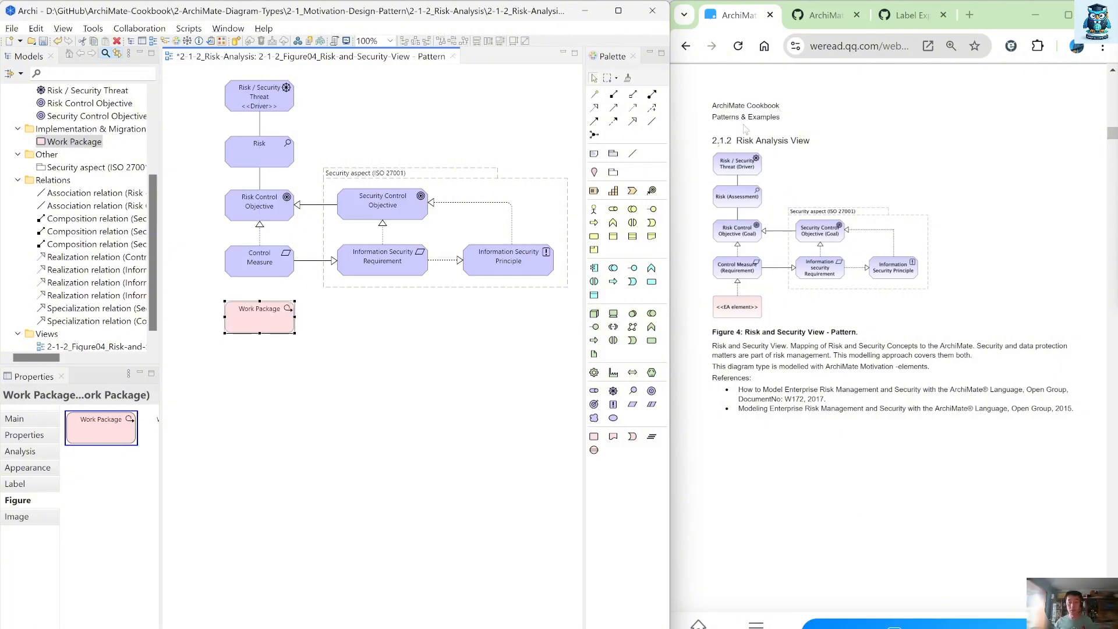
pyautogui.click(594, 108)
pyautogui.click(262, 320)
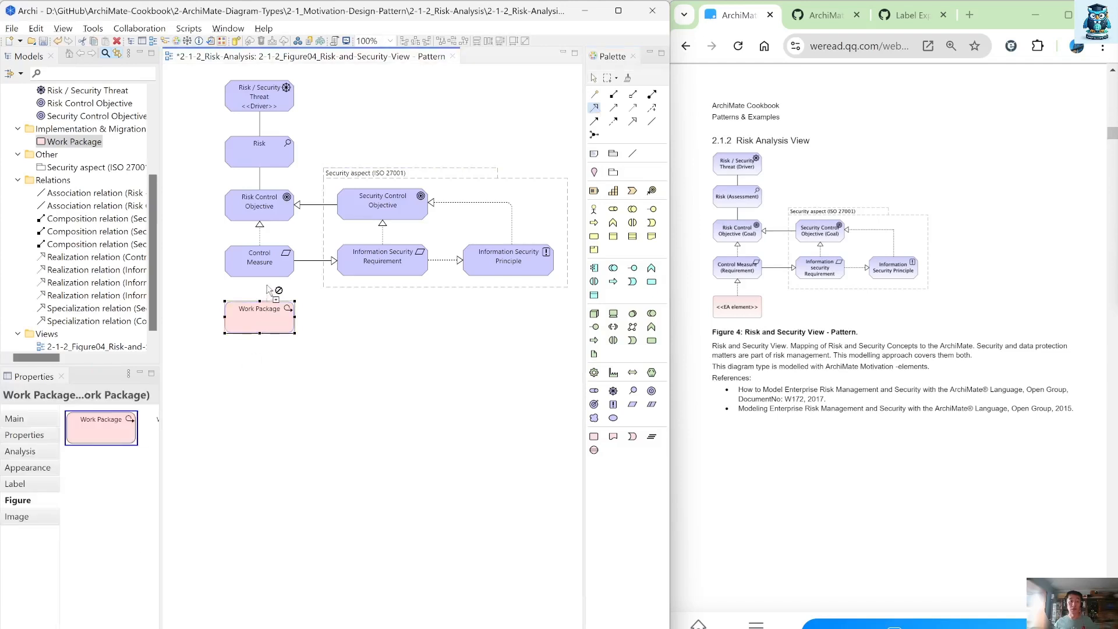
pyautogui.click(271, 274)
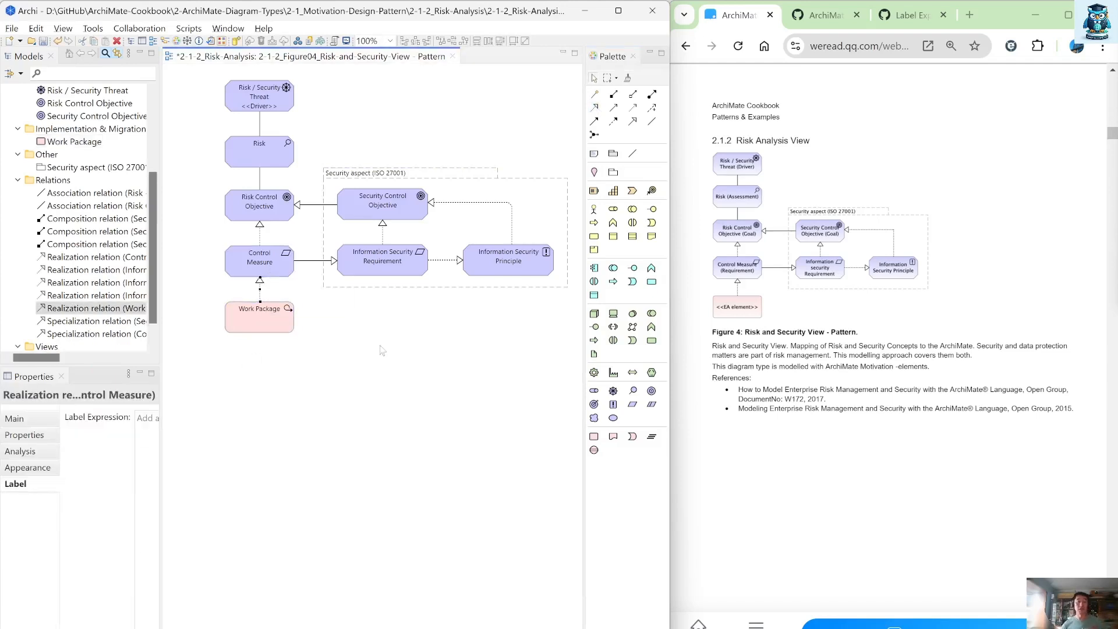
pyautogui.click(403, 374)
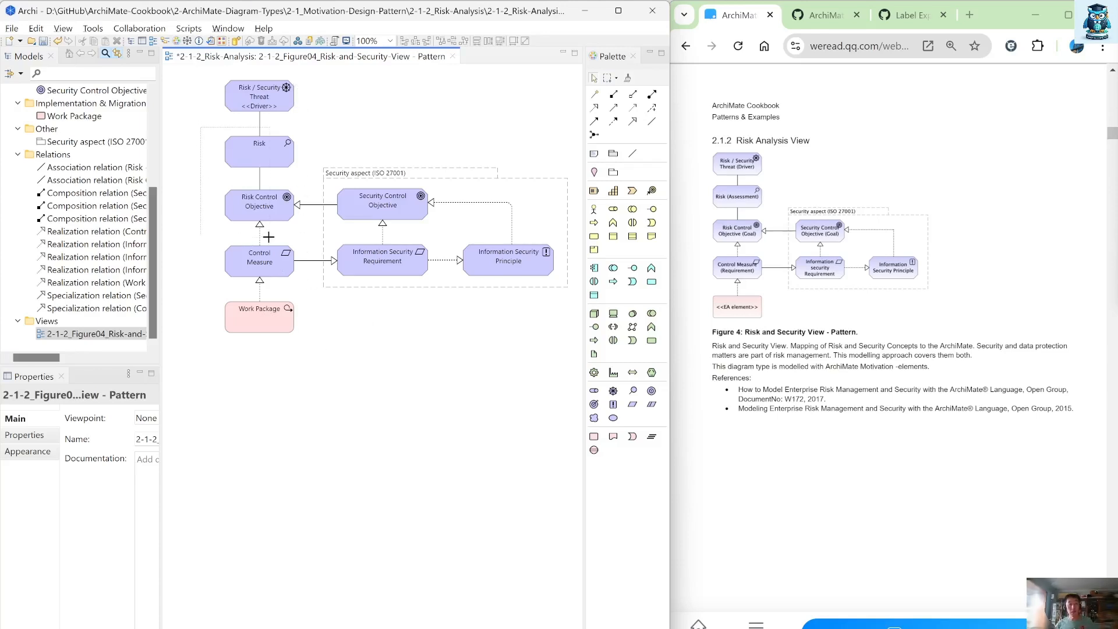
# Step: Copy the two-line label expression ${name} <<${type}>> from Risk / Security Threat to all the other elements, including Work Package
pyautogui.click(265, 105)
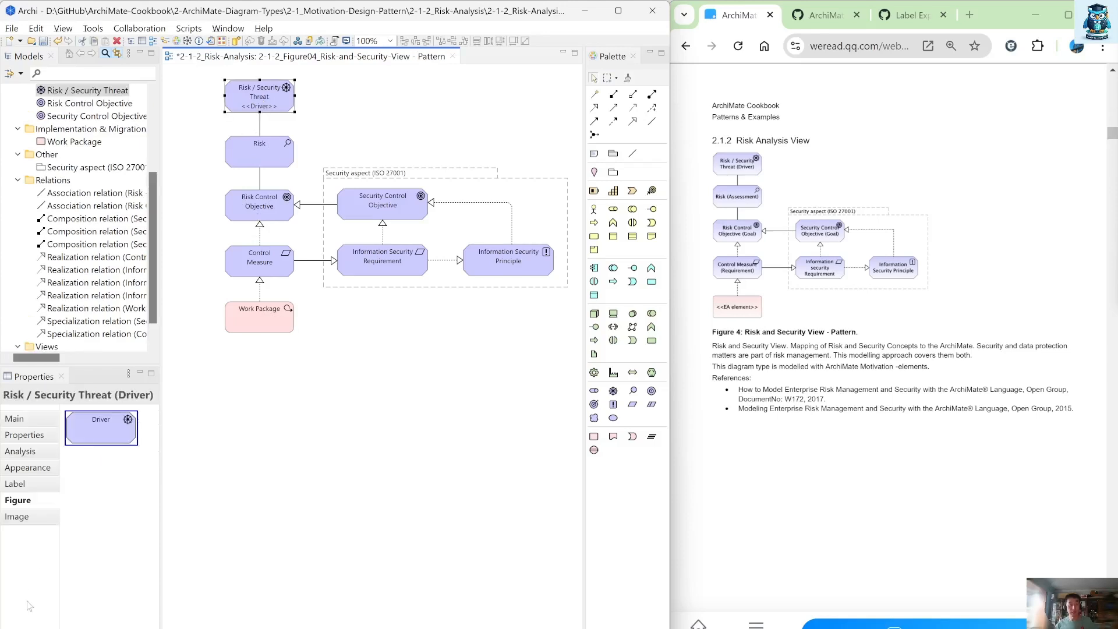
pyautogui.click(28, 487)
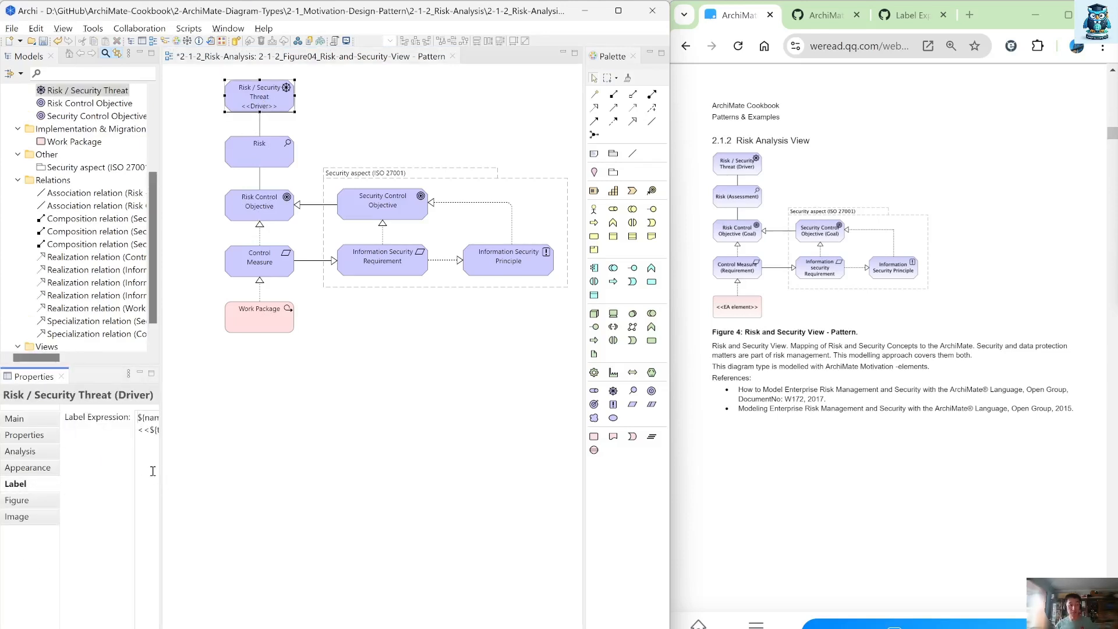
pyautogui.click(153, 470)
pyautogui.hotkey('ctrl', 'a')
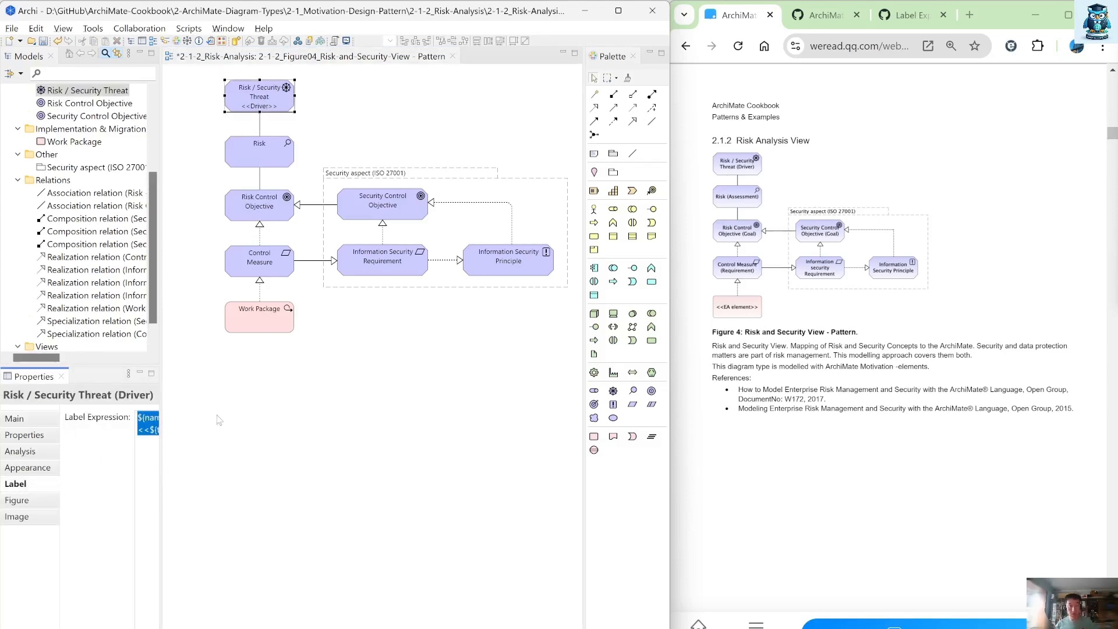
pyautogui.moveTo(208, 129); pyautogui.dragTo(558, 377)
pyautogui.click(143, 434)
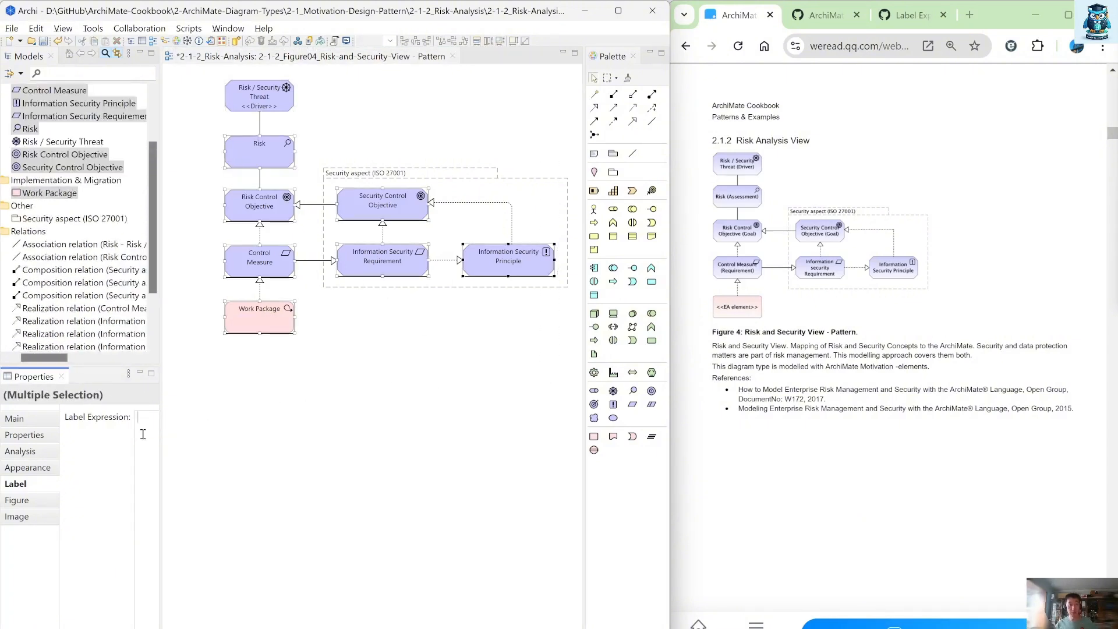
pyautogui.write('${name} <<${type}>>')
pyautogui.click(362, 467)
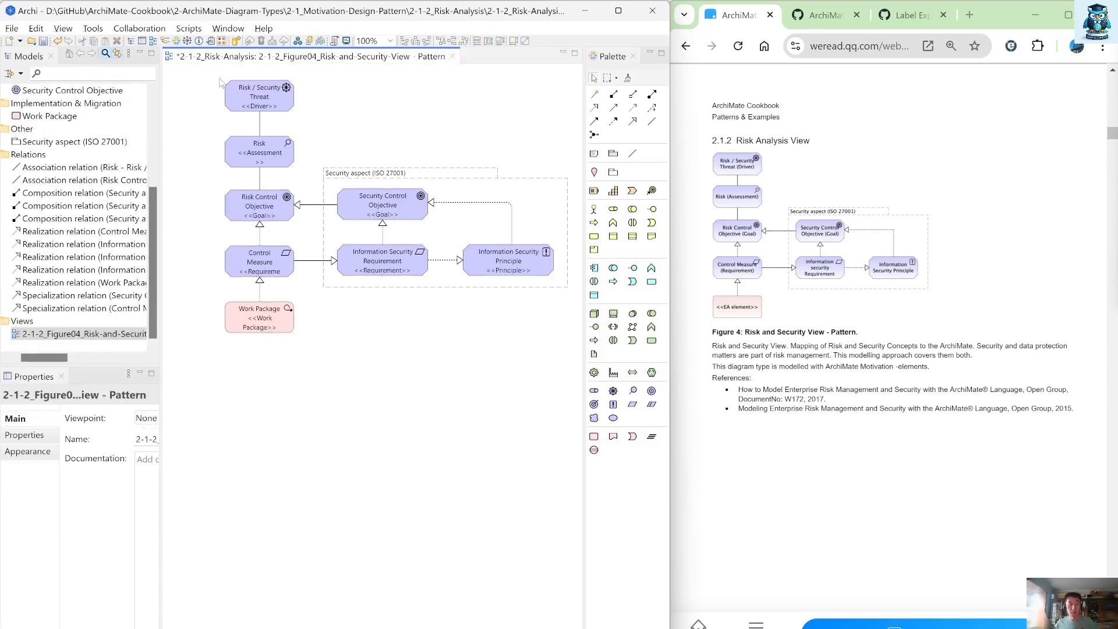
# Step: Widen the five elements from Risk / Security Threat down to Work Package together so that their type labels fit
pyautogui.moveTo(213, 75); pyautogui.dragTo(309, 340)
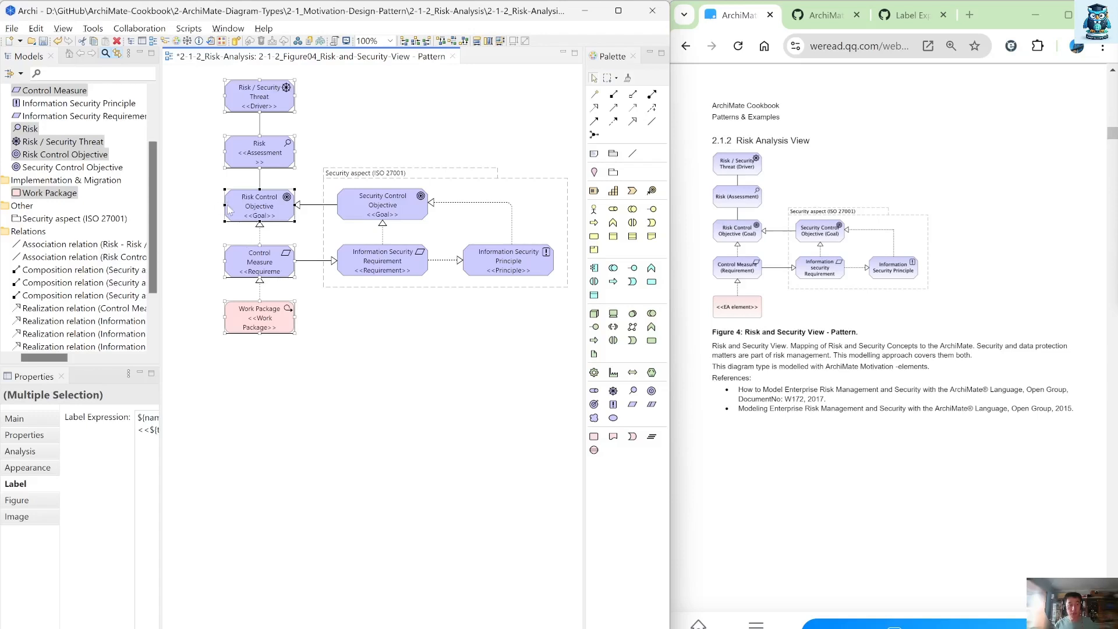
pyautogui.moveTo(224, 205); pyautogui.dragTo(212, 211)
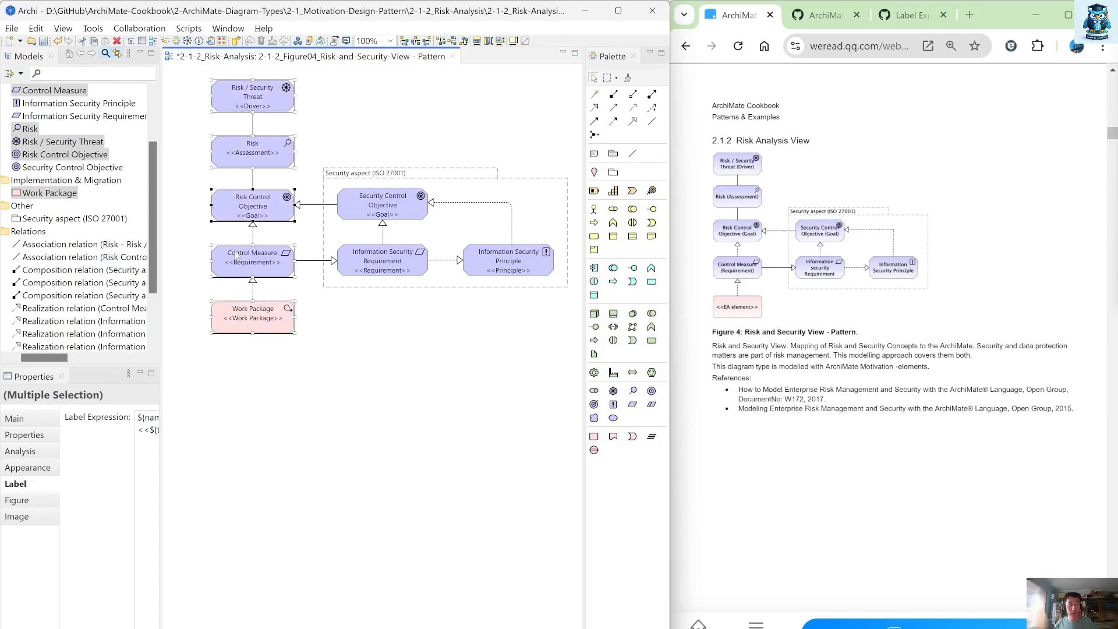
pyautogui.click(419, 362)
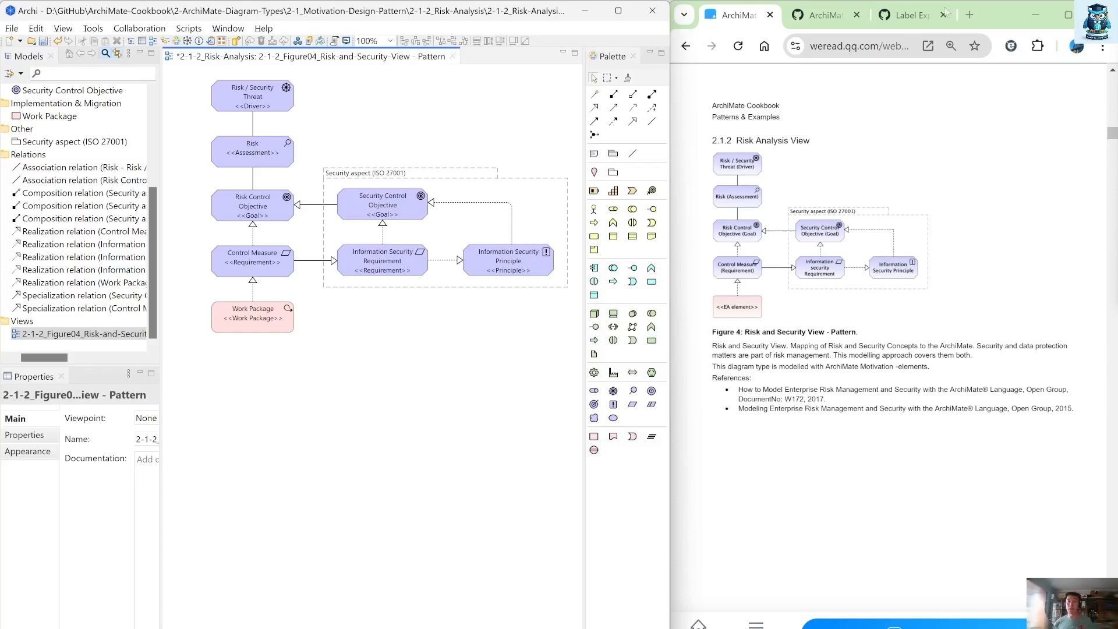
# Step: Switch to the browser, search the web for "open group", separate that page into its own window and open The Open Group website
pyautogui.click(968, 14)
pyautogui.click(968, 14)
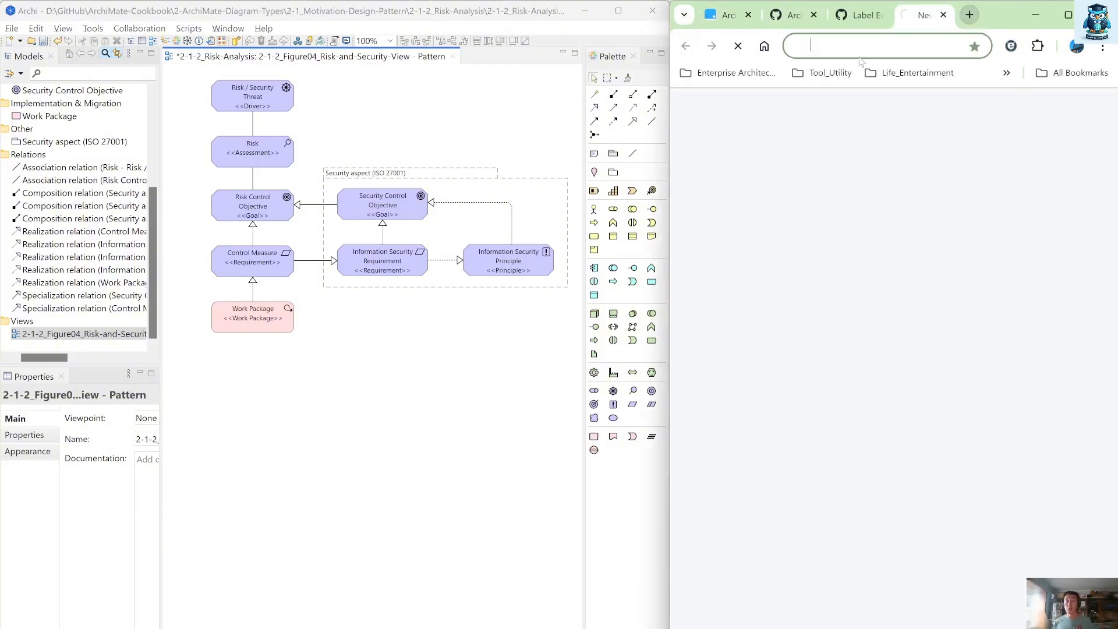
pyautogui.write('open group')
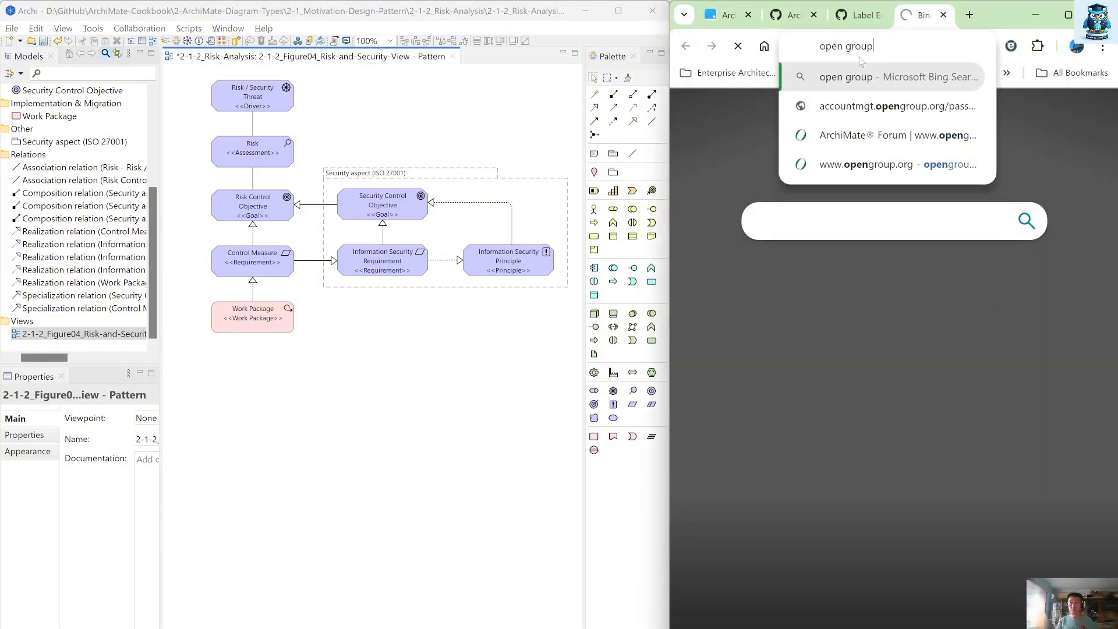
pyautogui.press('Return')
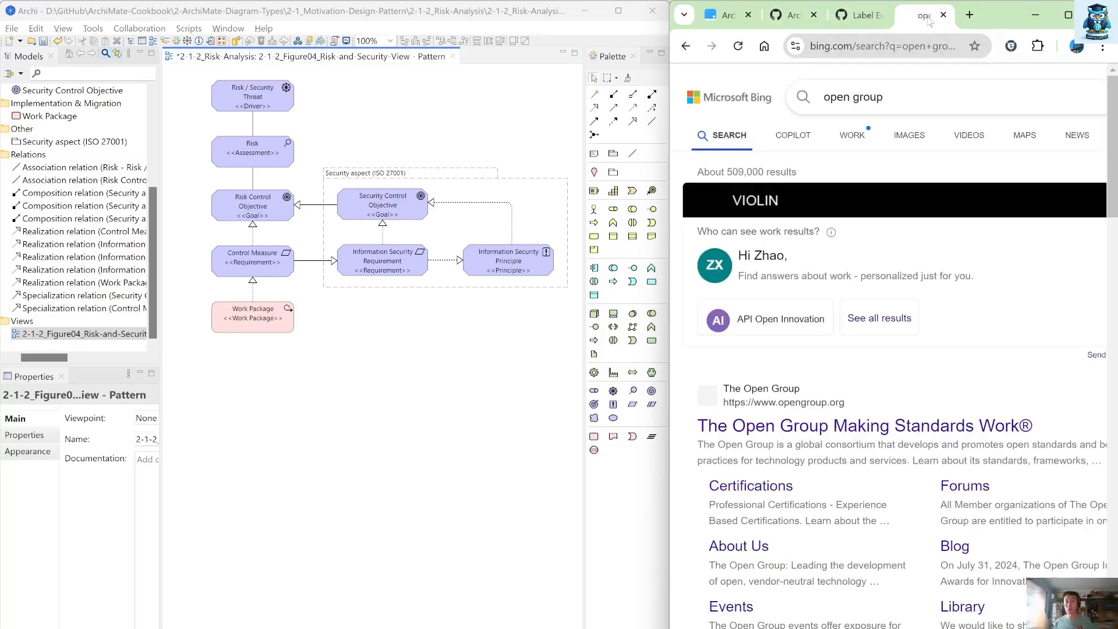
pyautogui.moveTo(929, 16); pyautogui.dragTo(261, 1)
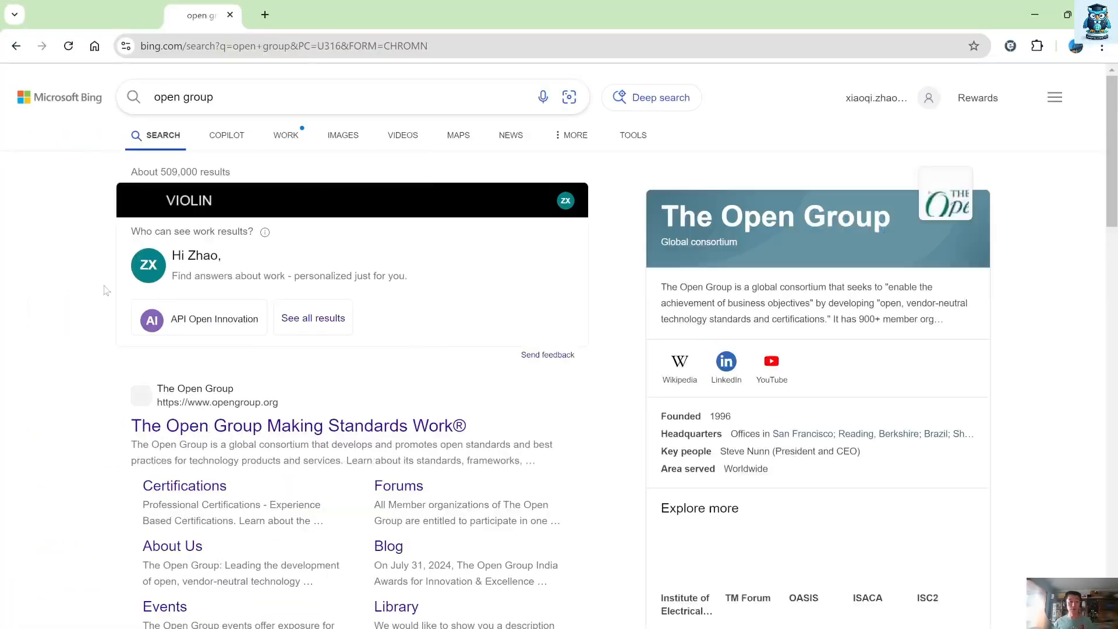
pyautogui.click(243, 434)
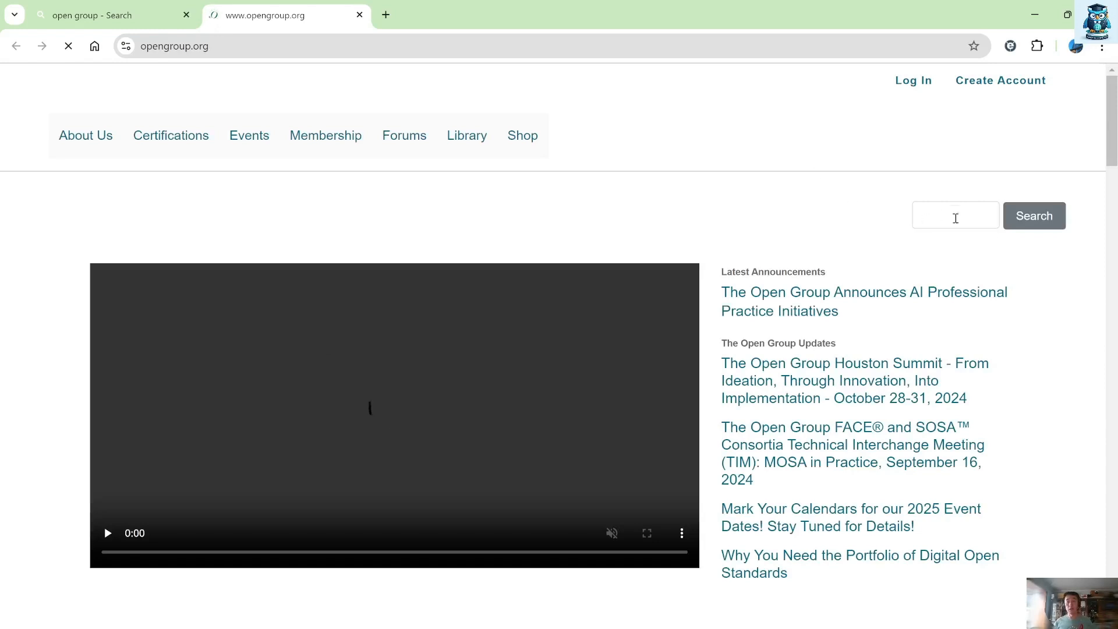
# Step: Search The Open Group website for "risk security modeling"
pyautogui.click(940, 224)
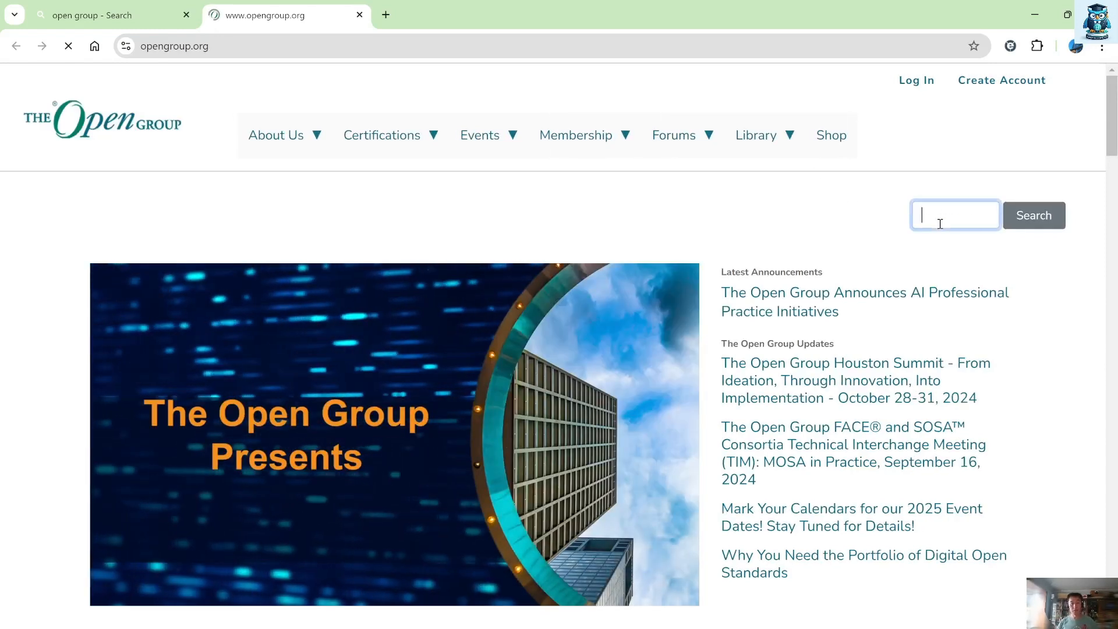
pyautogui.write('ric')
pyautogui.write('k')
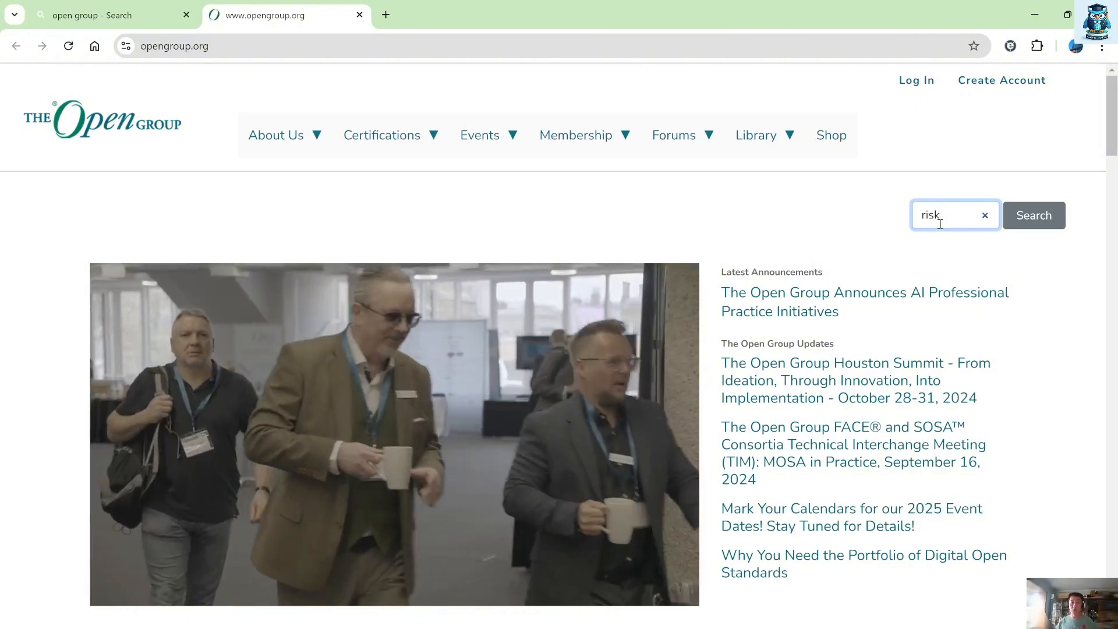
pyautogui.write(' secuirty')
pyautogui.press('BackSpace')
pyautogui.press('BackSpace')
pyautogui.press('BackSpace')
pyautogui.press('BackSpace')
pyautogui.write('r')
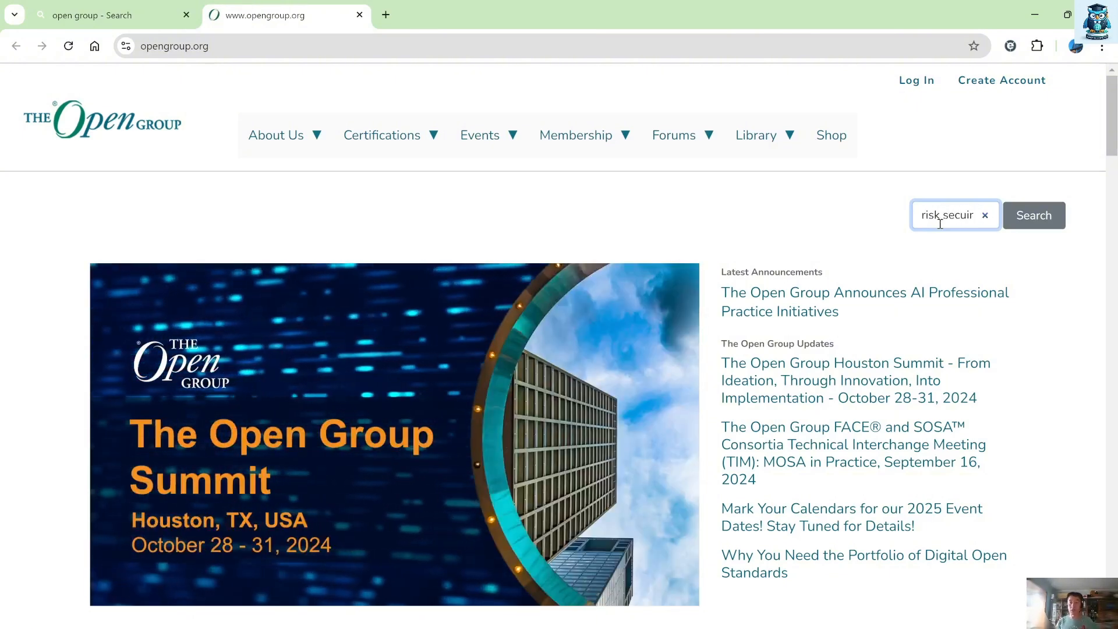
pyautogui.write('ity modeling')
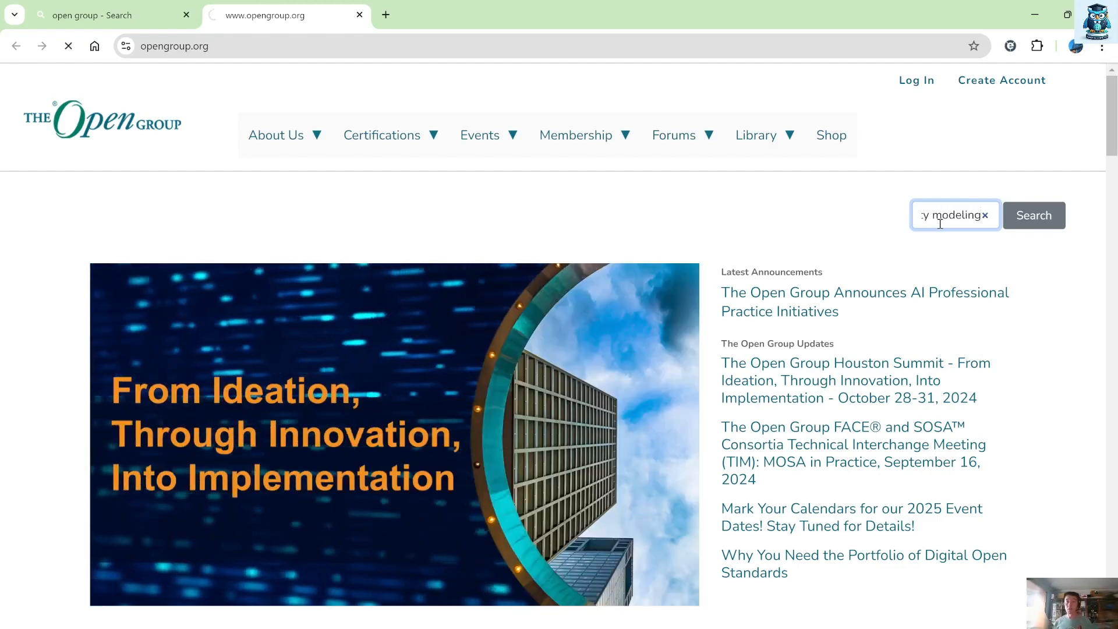
pyautogui.press('Return')
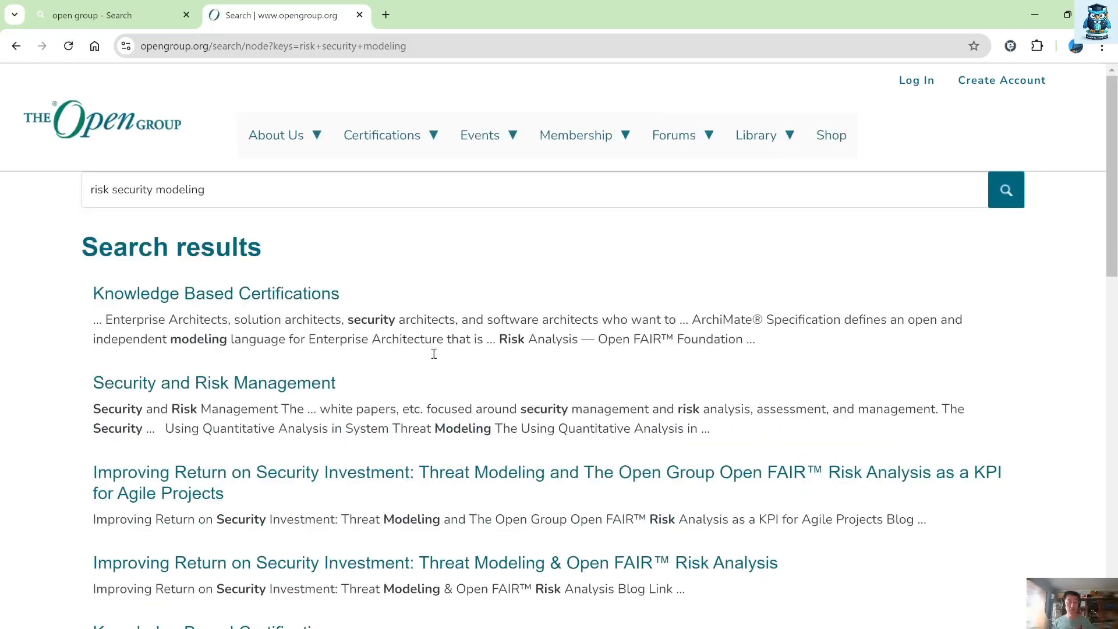
# Step: Open the Security and Risk Management result in a new tab and look through the remaining search results
pyautogui.rightClick(212, 387)
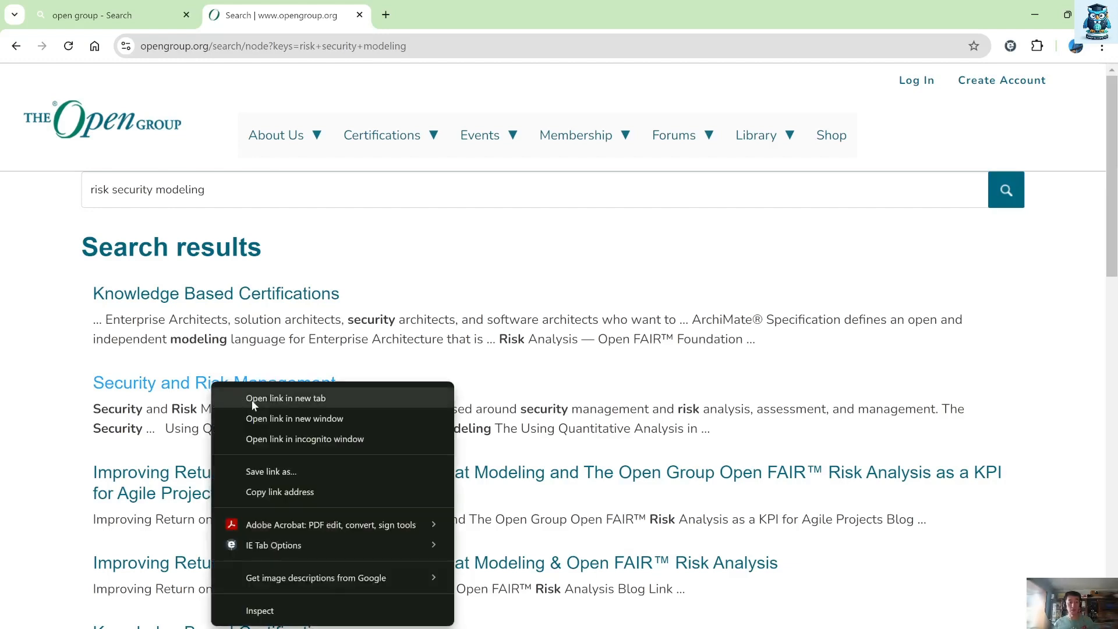
pyautogui.click(252, 401)
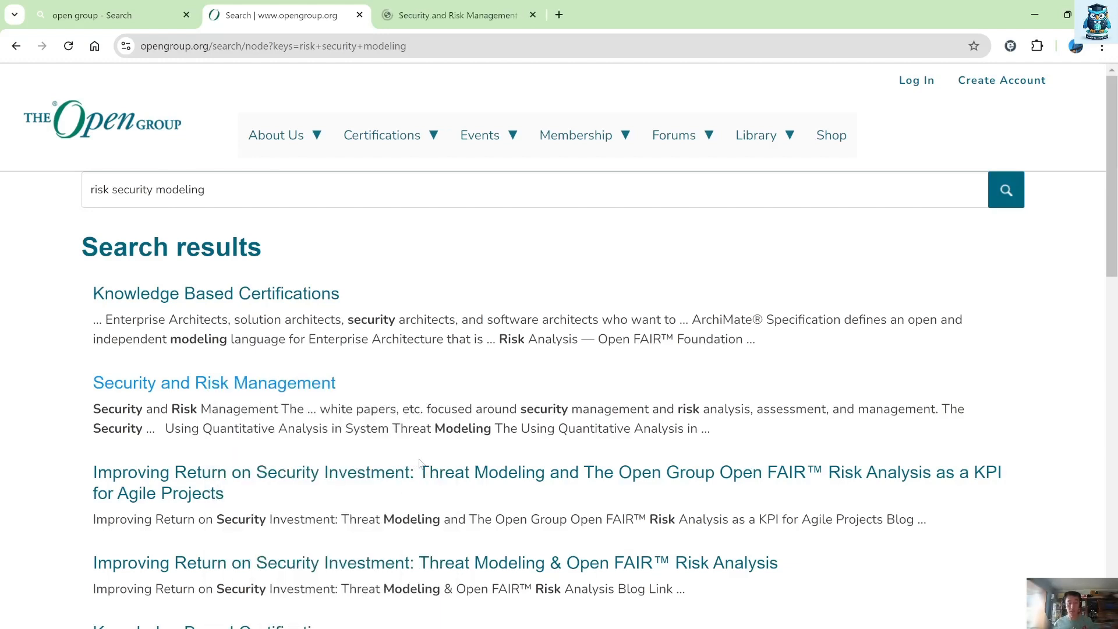
pyautogui.scroll(-1, 415, 461)
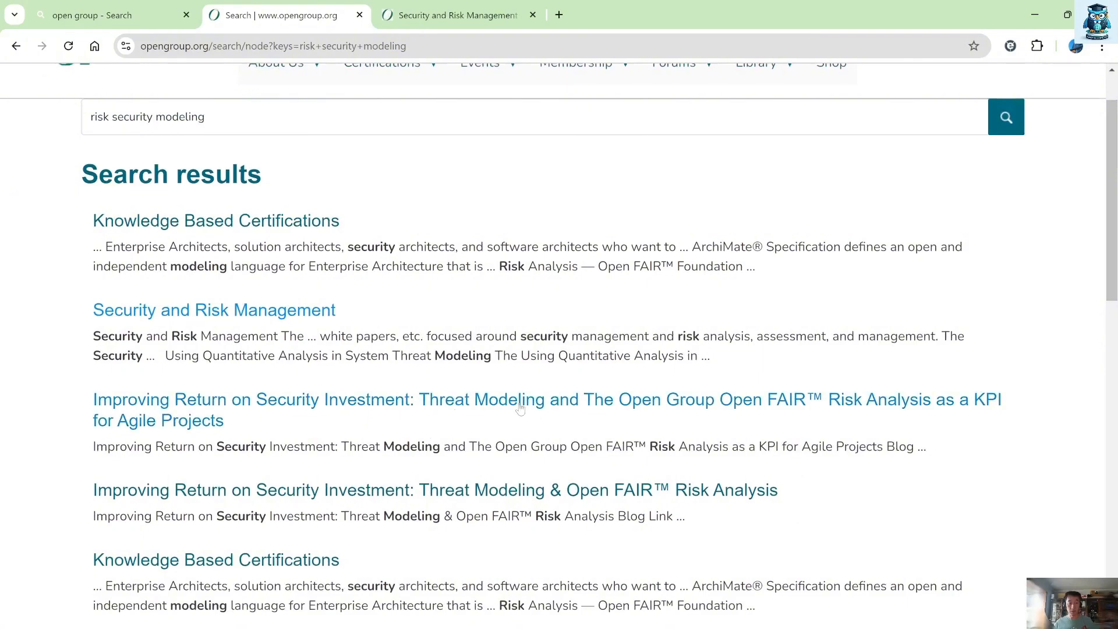
pyautogui.scroll(-1, 519, 437)
pyautogui.scroll(-3, 542, 433)
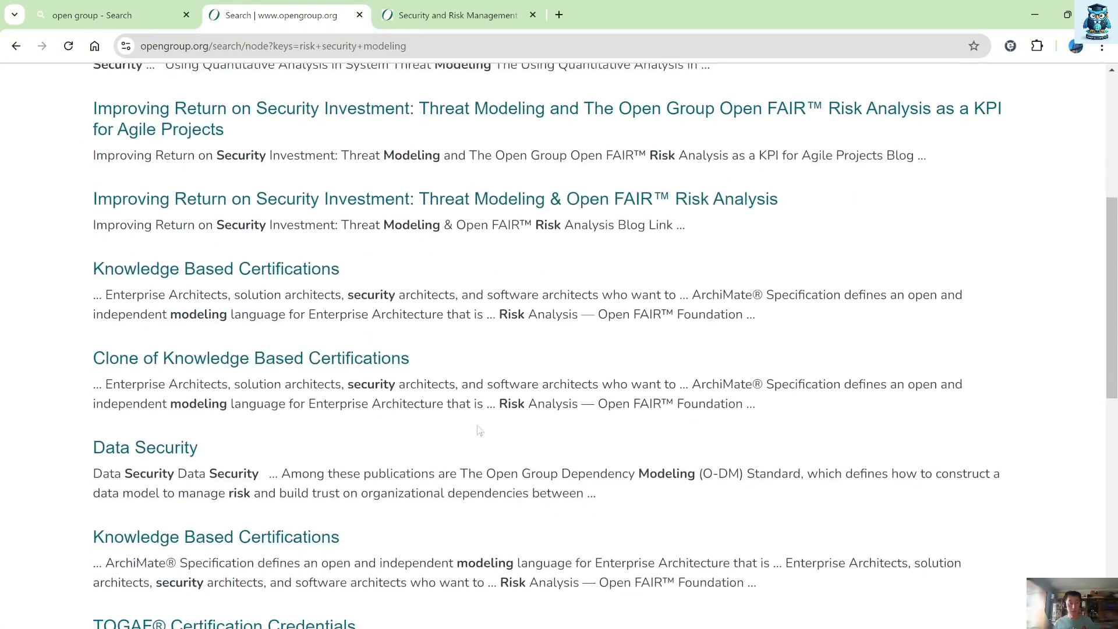
pyautogui.scroll(-4, 344, 436)
pyautogui.scroll(9, 325, 448)
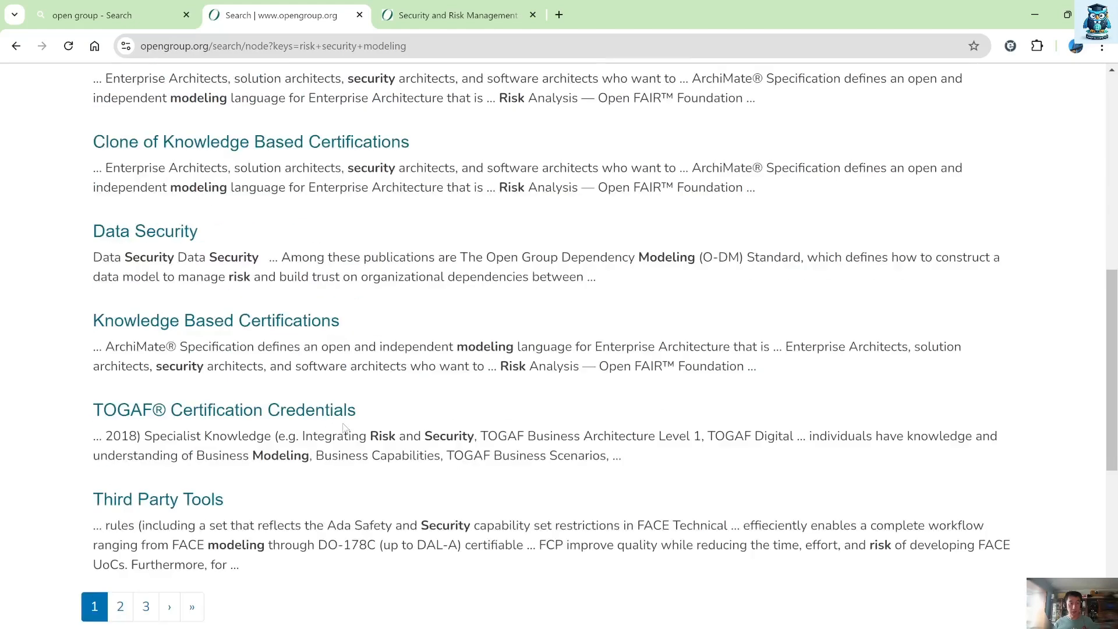
# Step: Read through the Security and Risk Management page down to the Open FAIR Risk Analysis Example Guide project, and close that page
pyautogui.click(407, 10)
pyautogui.scroll(-5, 292, 437)
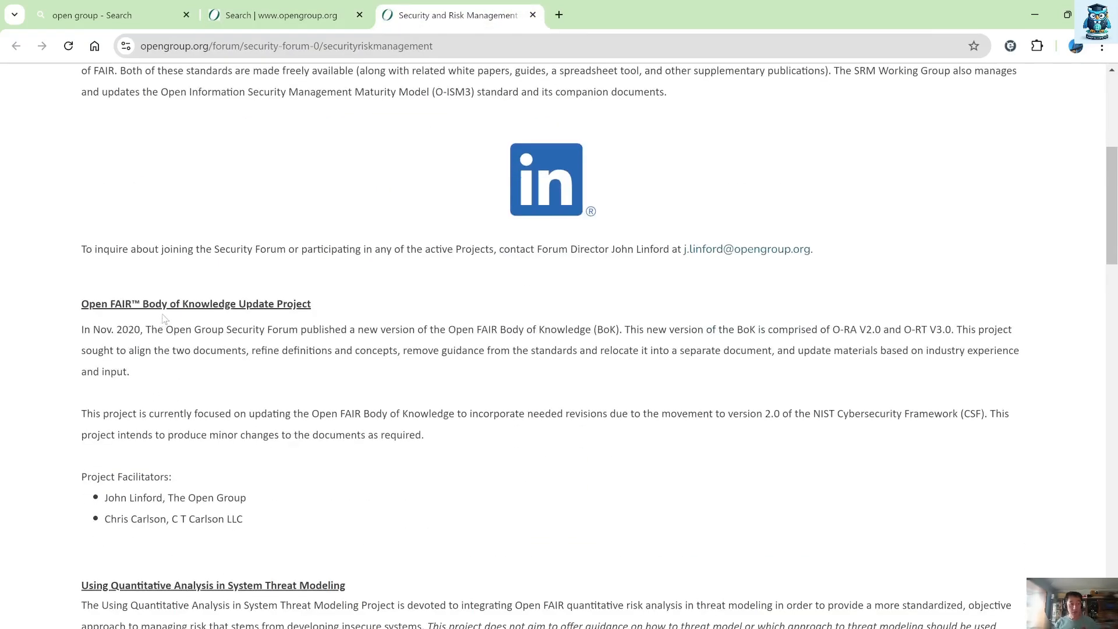
pyautogui.scroll(-5, 245, 384)
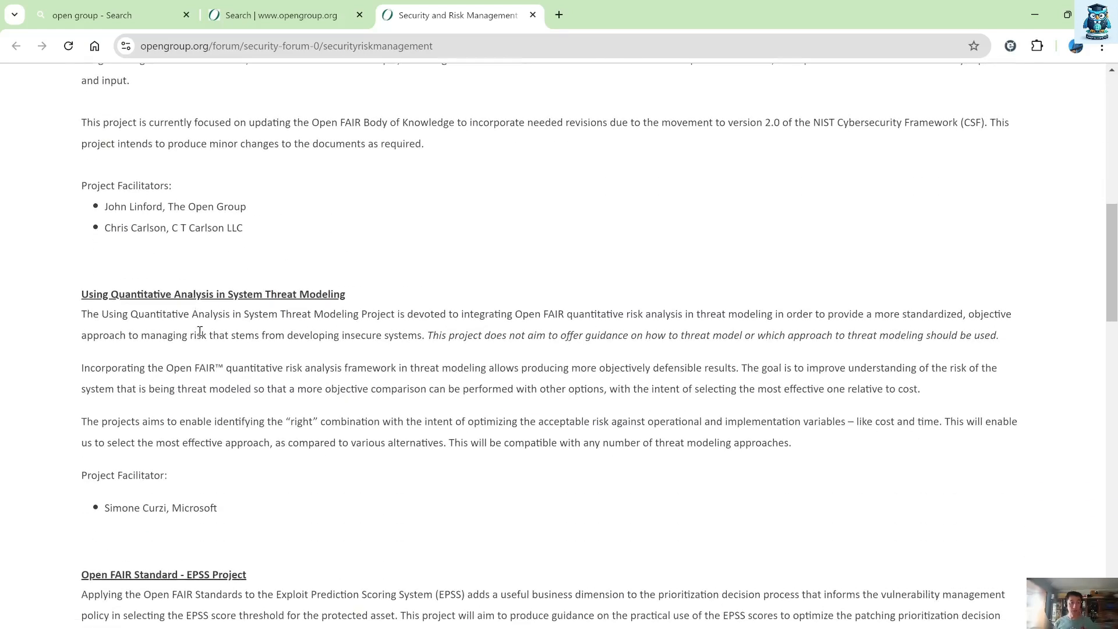
pyautogui.scroll(-9, 209, 364)
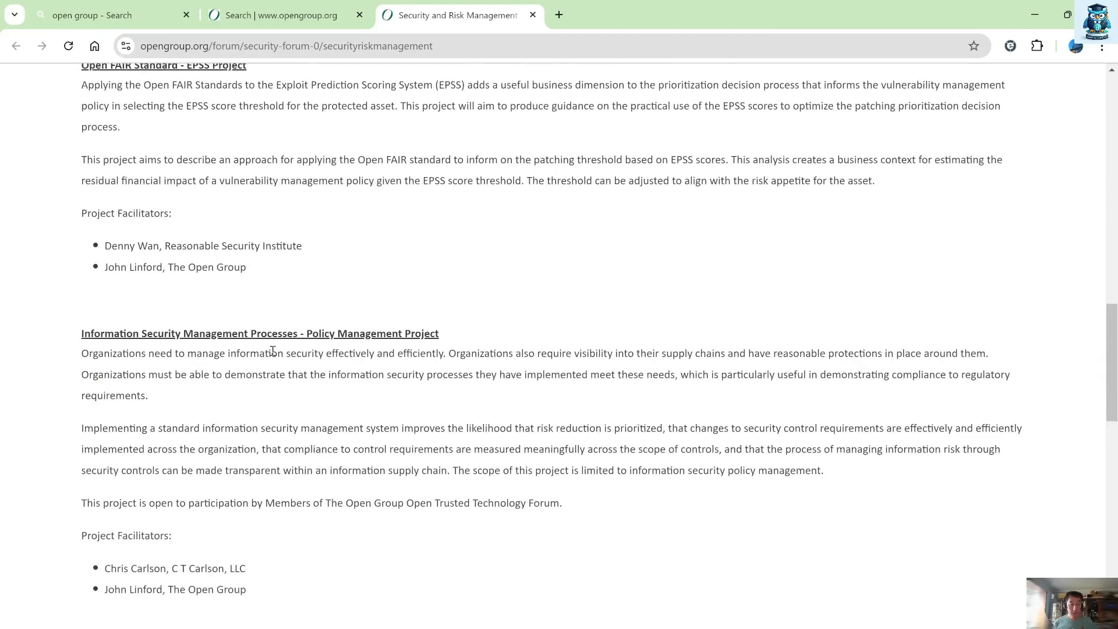
pyautogui.scroll(-13, 273, 350)
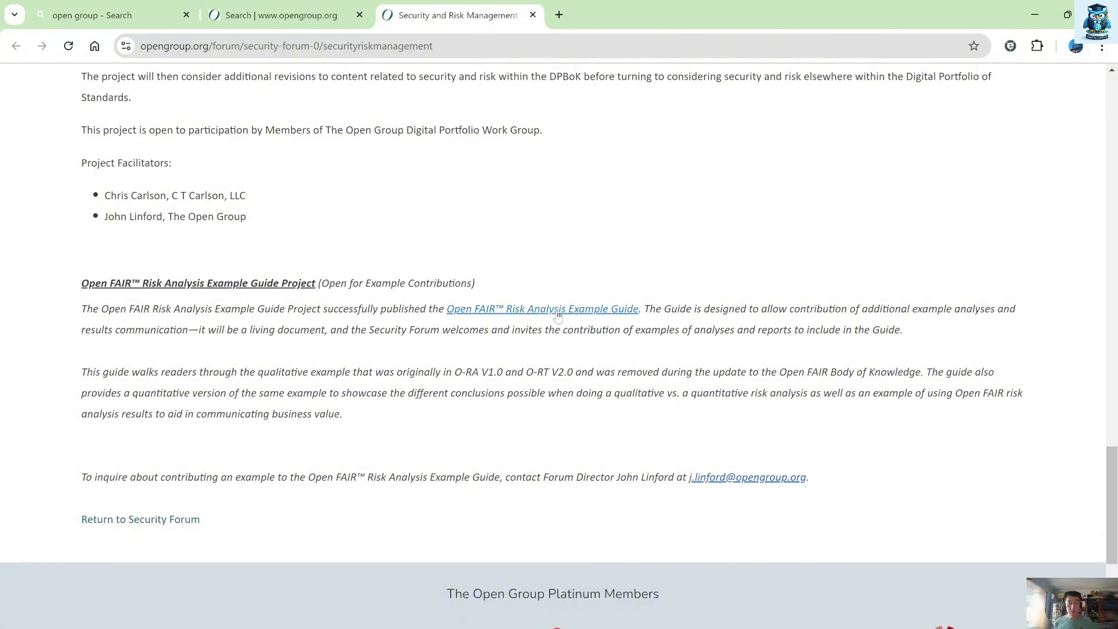
pyautogui.scroll(20, 557, 314)
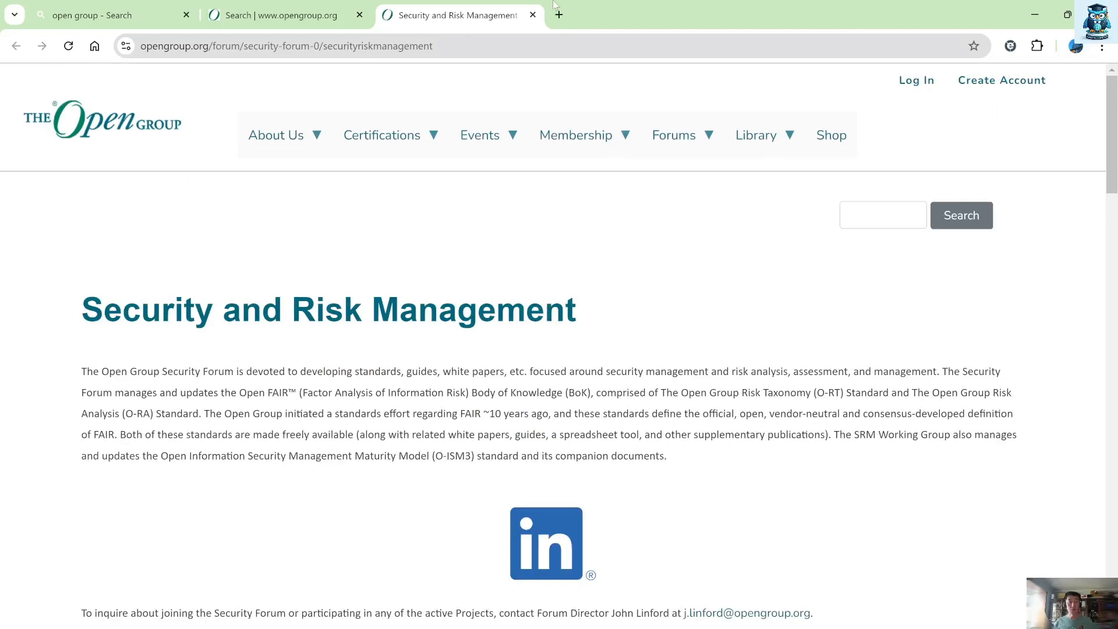
pyautogui.click(532, 15)
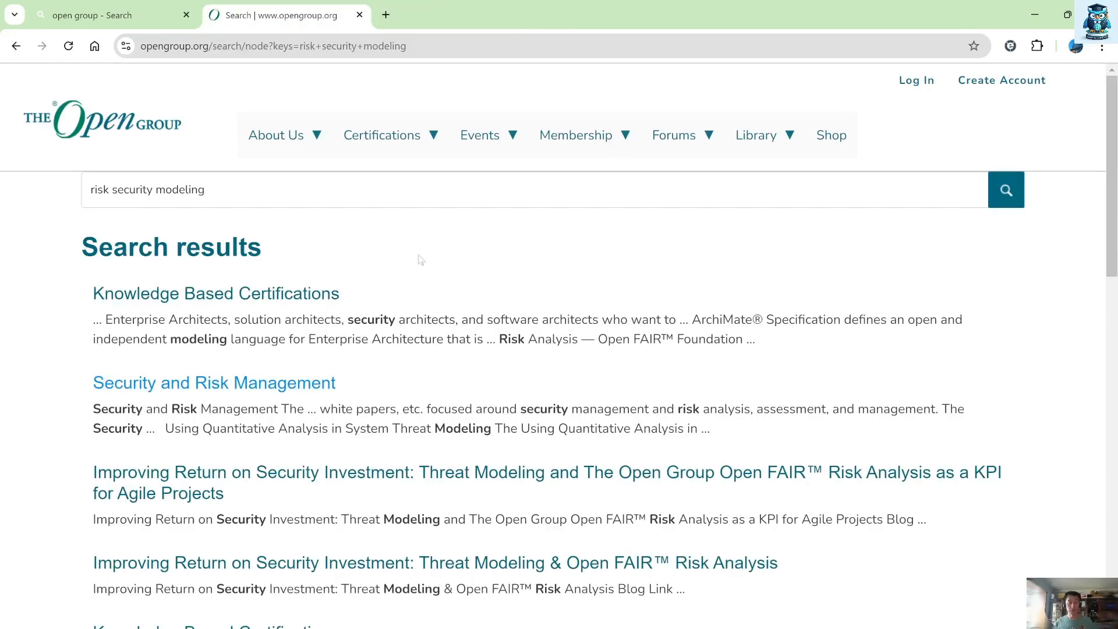
# Step: Refine the site search to "risk security modeling archimate"
pyautogui.click(412, 196)
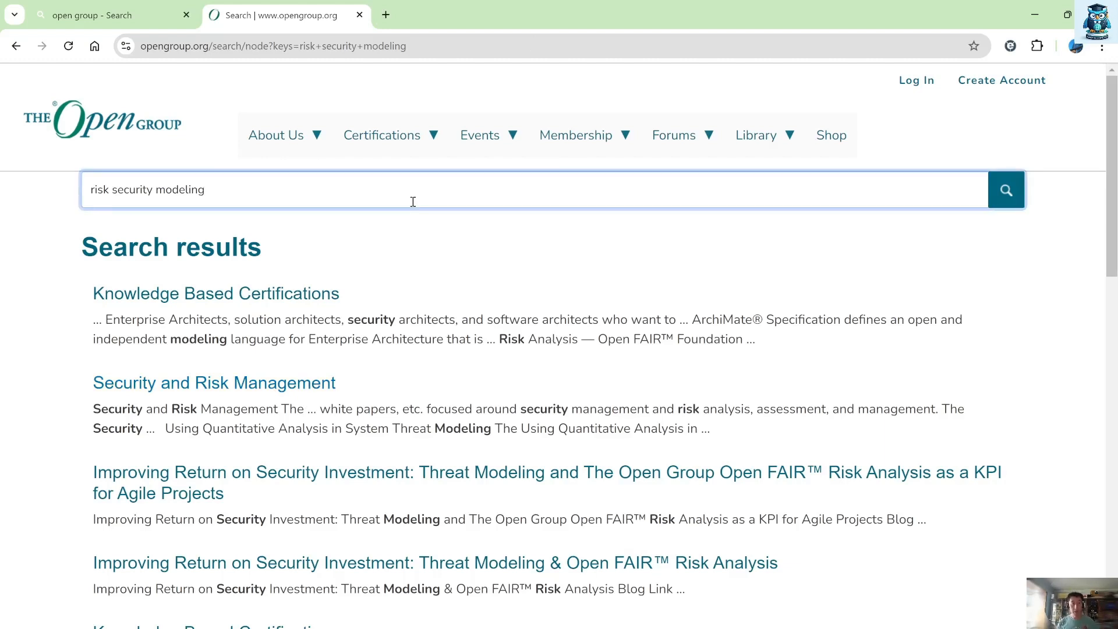
pyautogui.write('archimate')
pyautogui.press('Return')
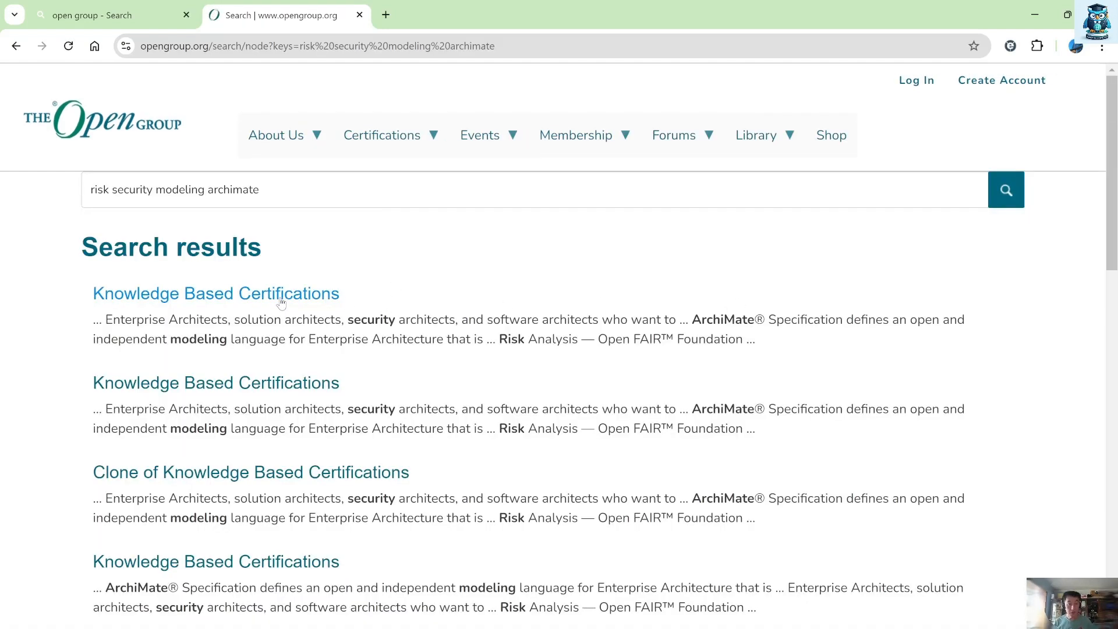
# Step: Look through the refined search results and open The Architect's Toolkit in a new tab, bringing that page to the front
pyautogui.scroll(-5, 281, 303)
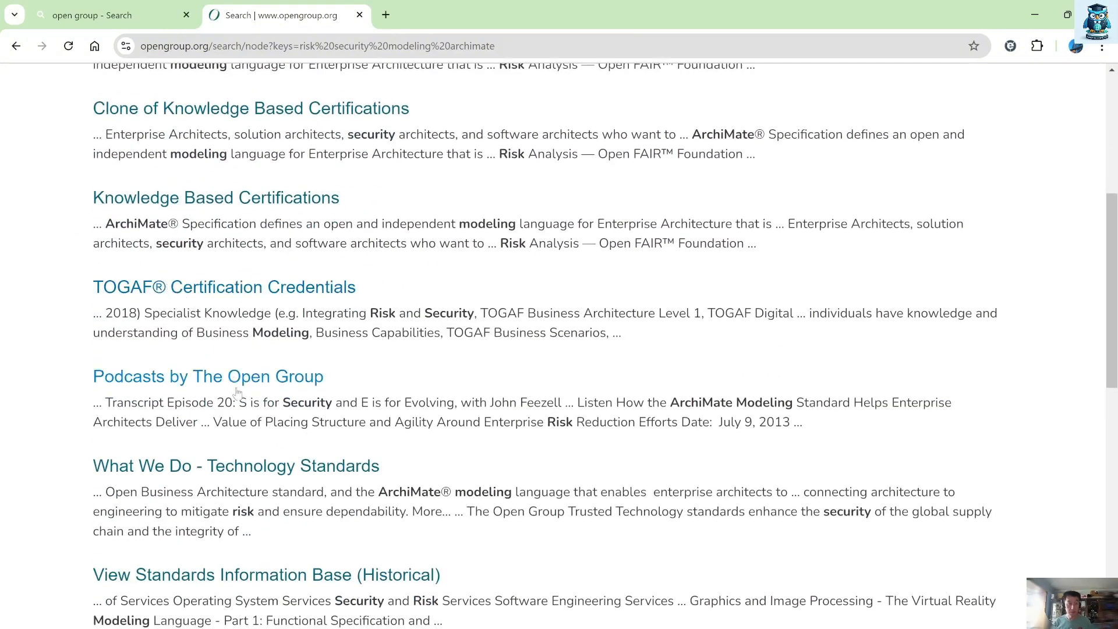
pyautogui.scroll(-2, 240, 395)
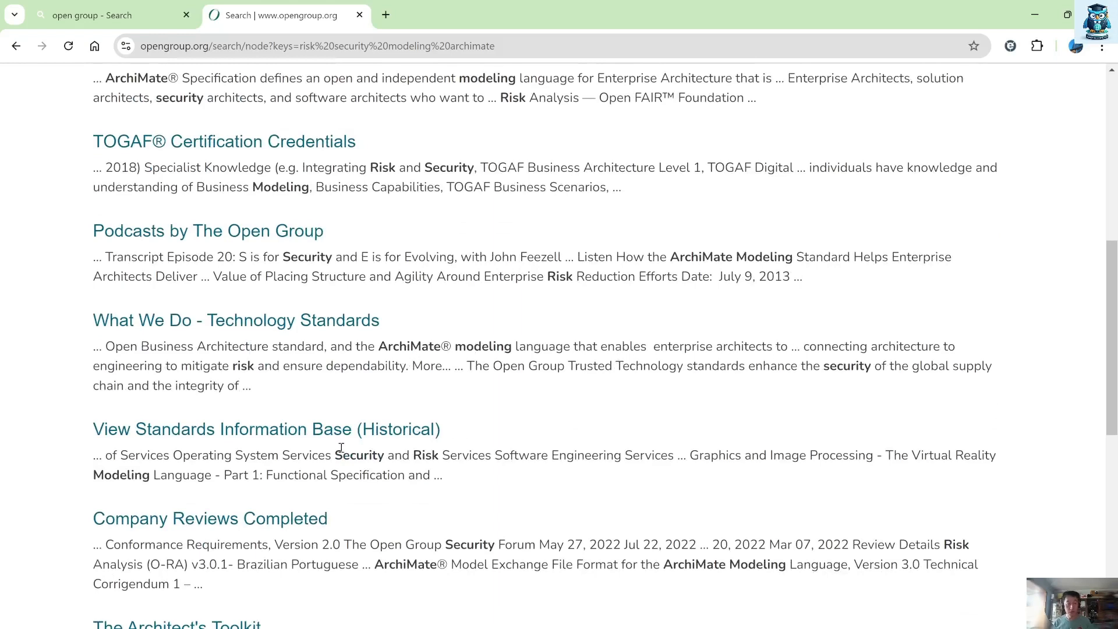
pyautogui.scroll(-4, 343, 446)
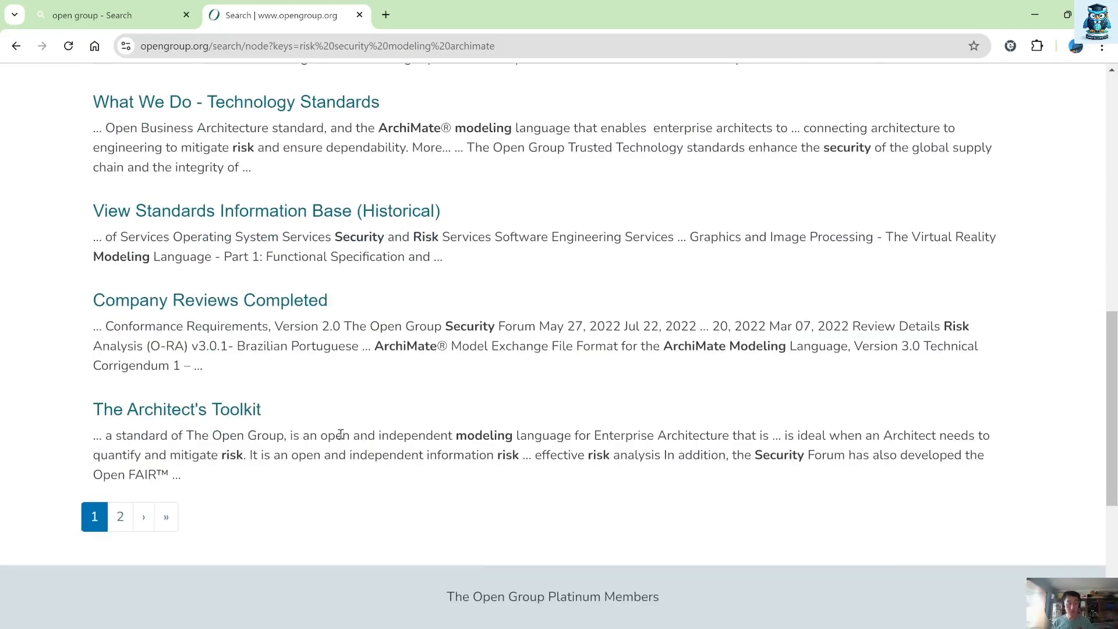
pyautogui.rightClick(233, 409)
pyautogui.click(308, 179)
pyautogui.hotkey('ctrl', 'Tab')
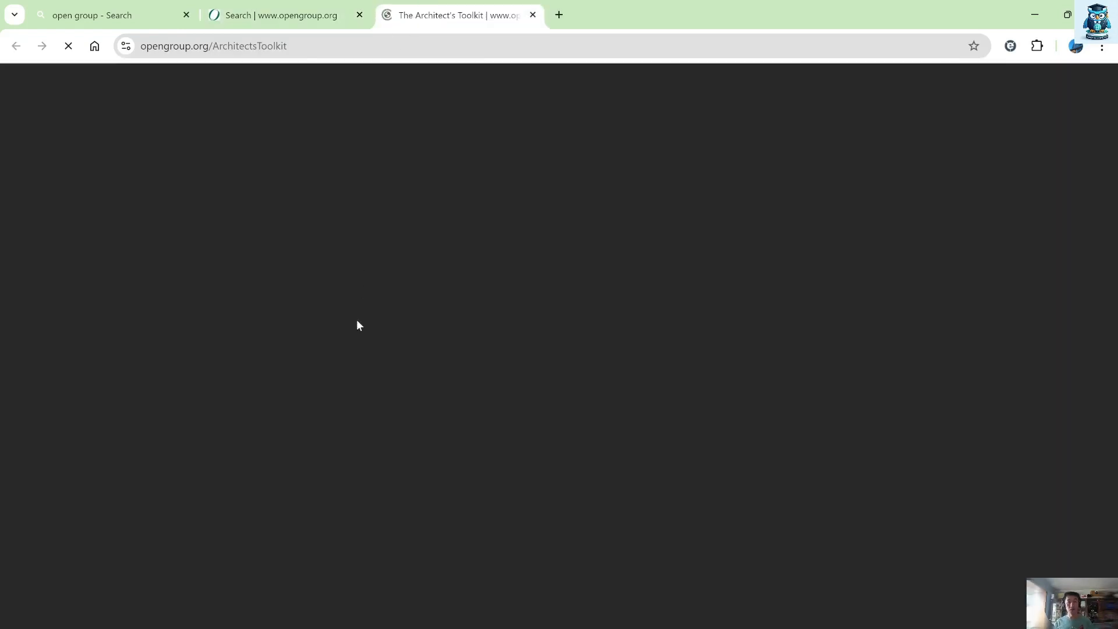
# Step: Look through the Architect's Toolkit standards, including ArchiMate and Open FAIR, and return to the cookbook's Risk Analysis View page to review its references
pyautogui.scroll(-8, 357, 326)
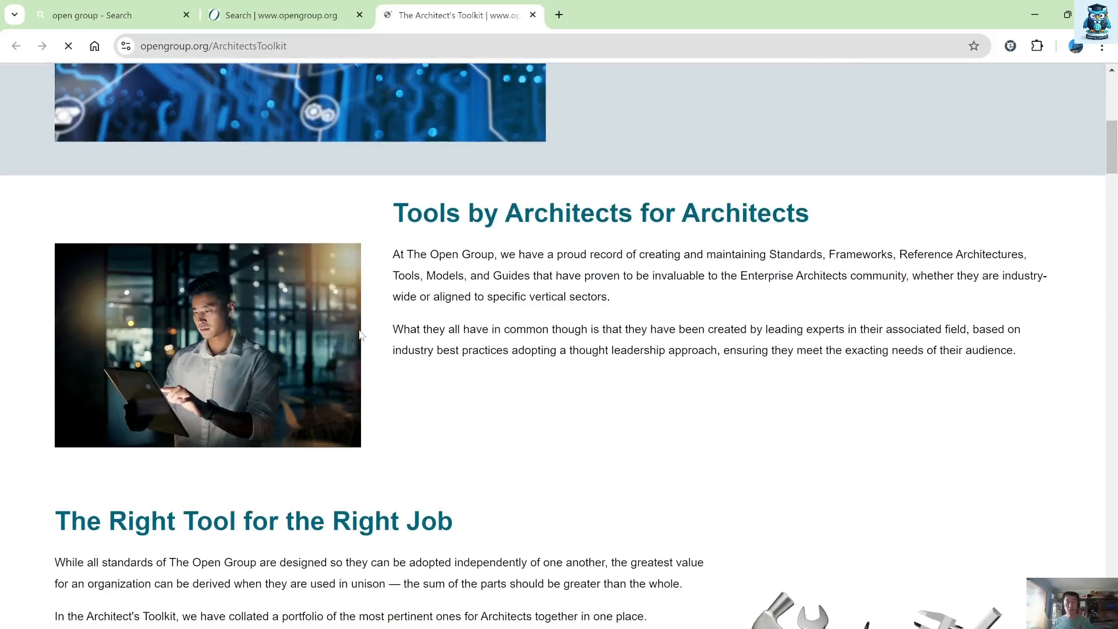
pyautogui.scroll(-13, 360, 334)
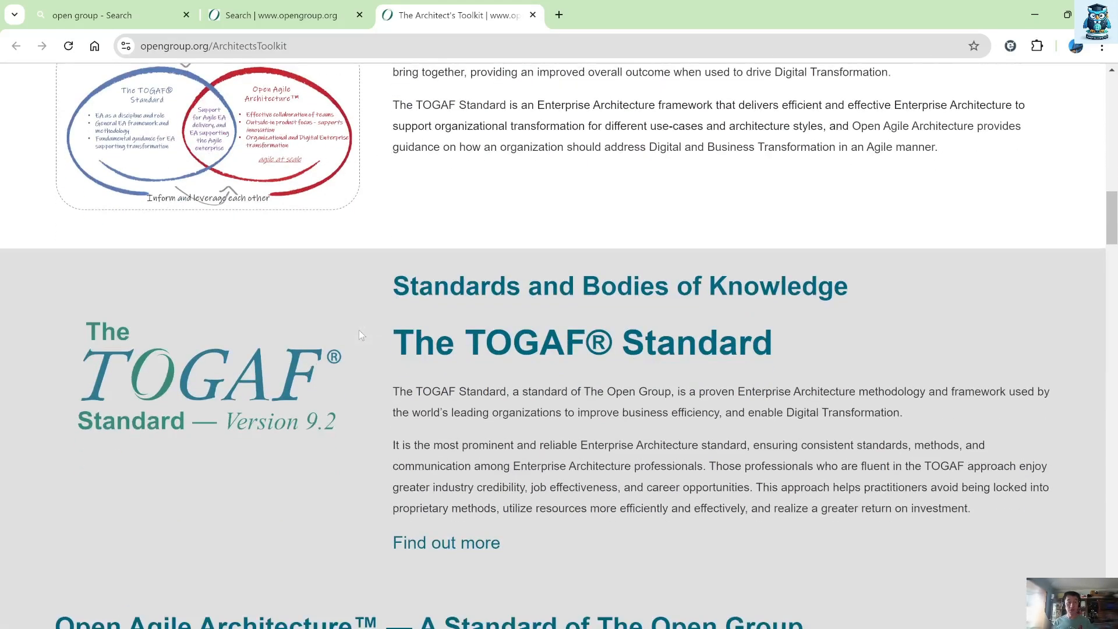
pyautogui.scroll(-9, 360, 331)
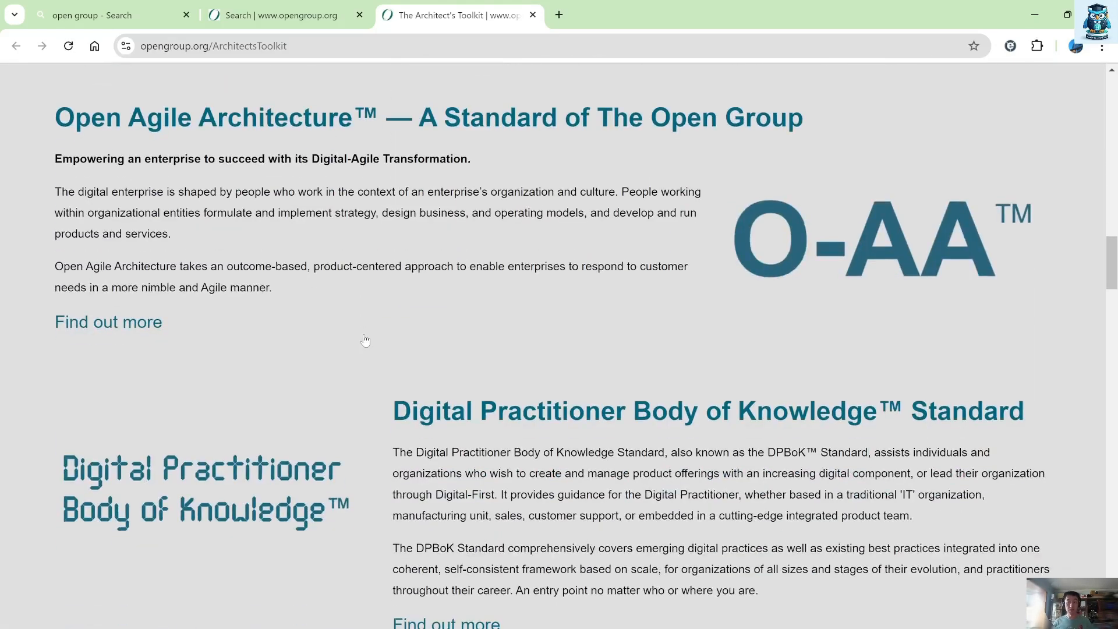
pyautogui.scroll(-5, 358, 333)
pyautogui.scroll(-7, 348, 330)
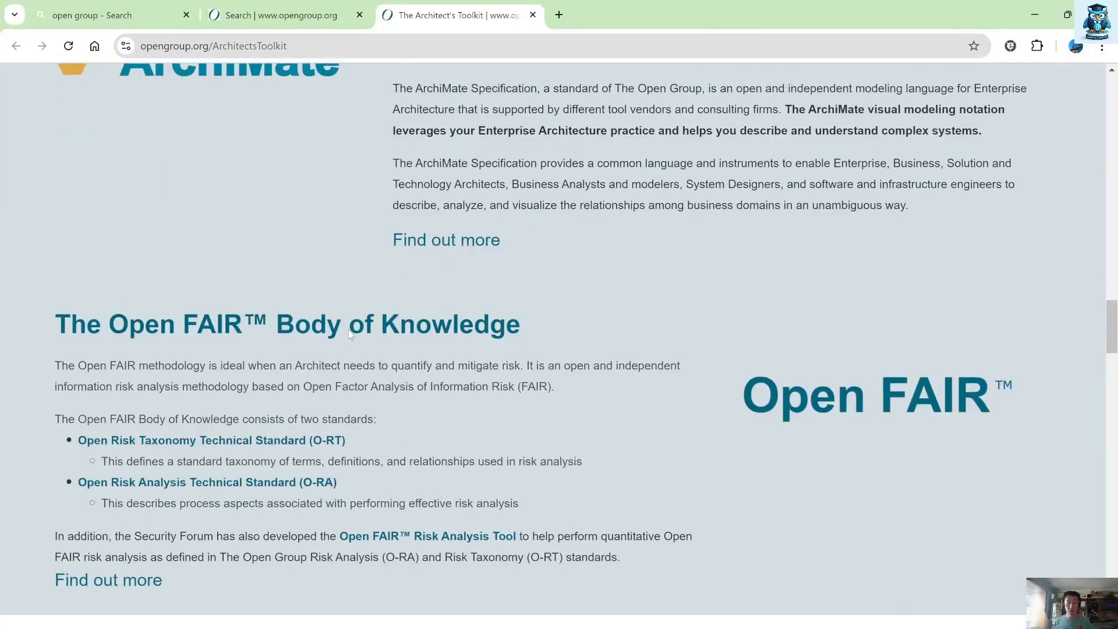
pyautogui.scroll(4, 348, 335)
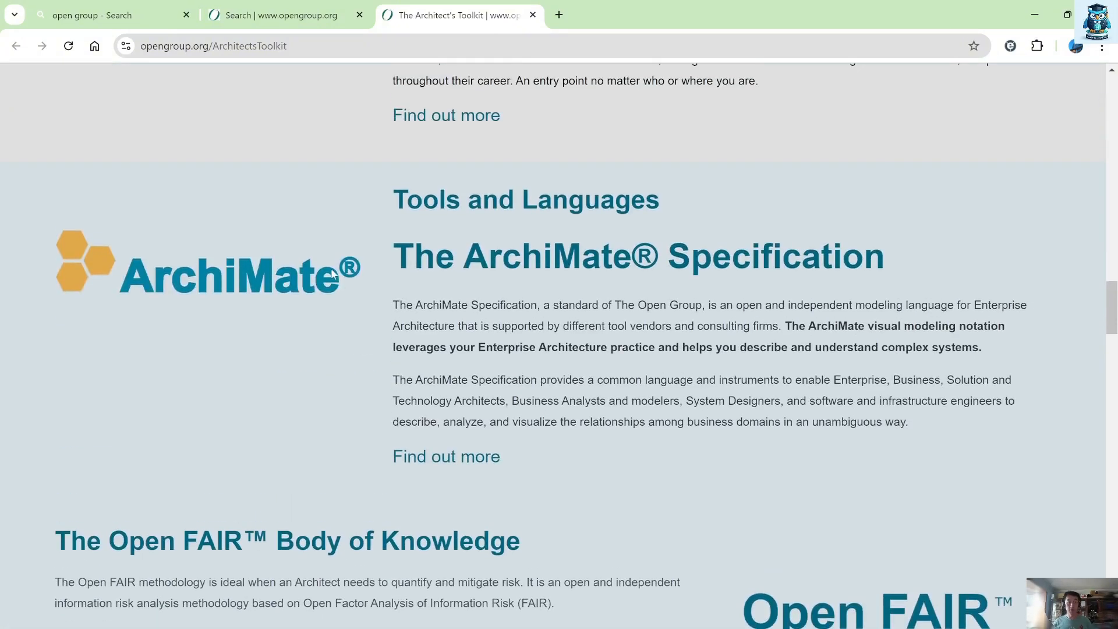
pyautogui.scroll(-1, 328, 283)
pyautogui.scroll(-20, 328, 283)
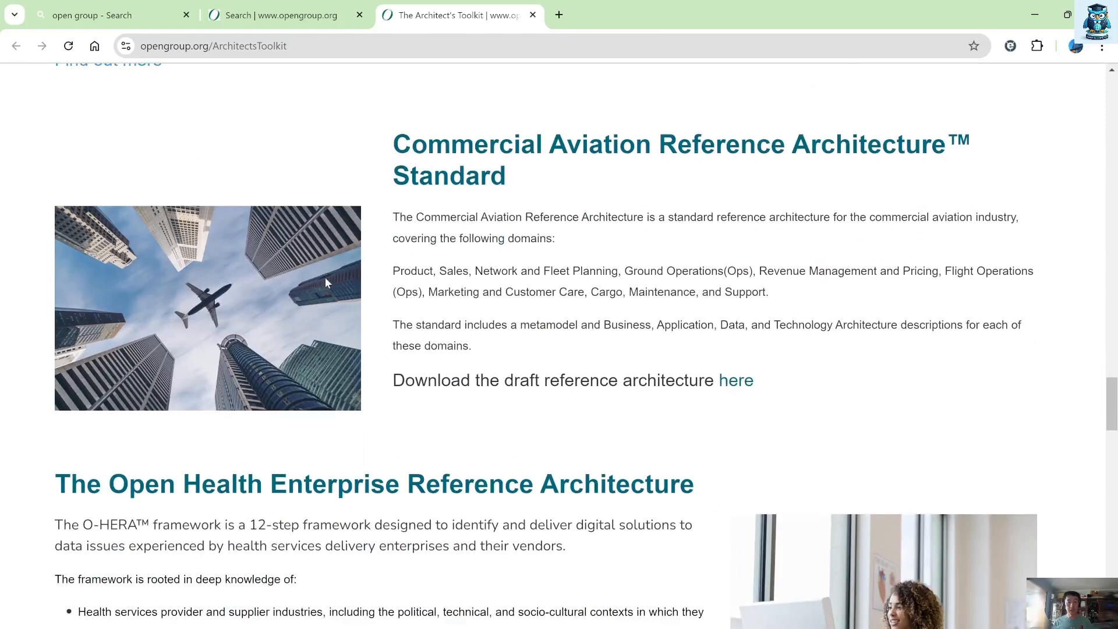
pyautogui.scroll(-1, 327, 284)
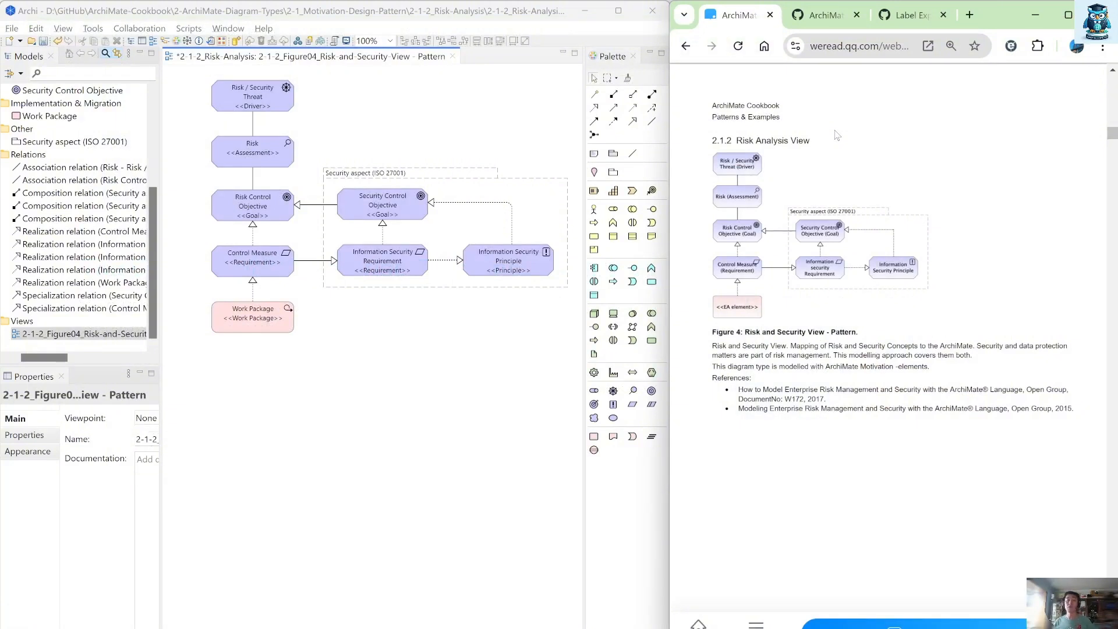
pyautogui.scroll(-1, 769, 481)
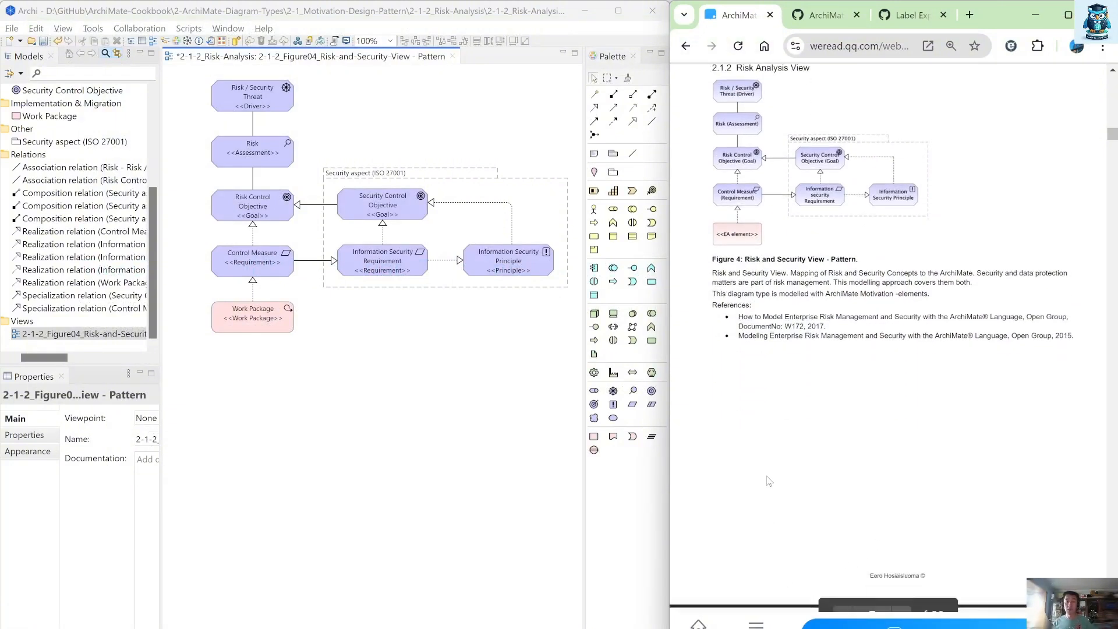
pyautogui.scroll(1, 763, 477)
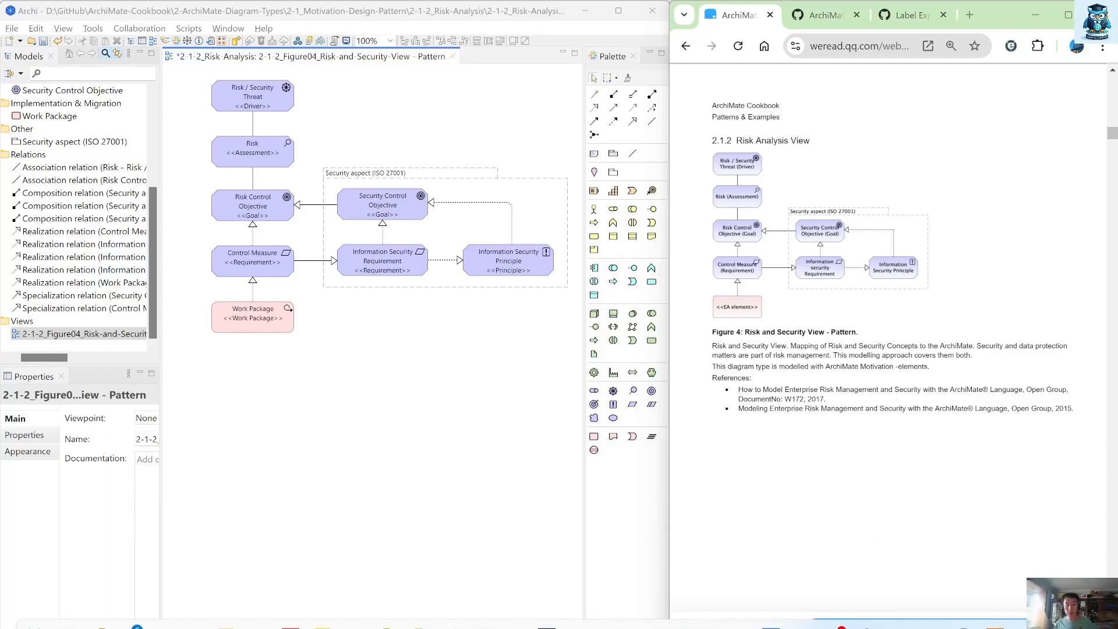
# Step: Switch to the ArchiMate-Cookbook mind map in Freeplane and expand 2. ArchiMate Diagram Types to view its 2.1 Motivation View branch
pyautogui.click(387, 625)
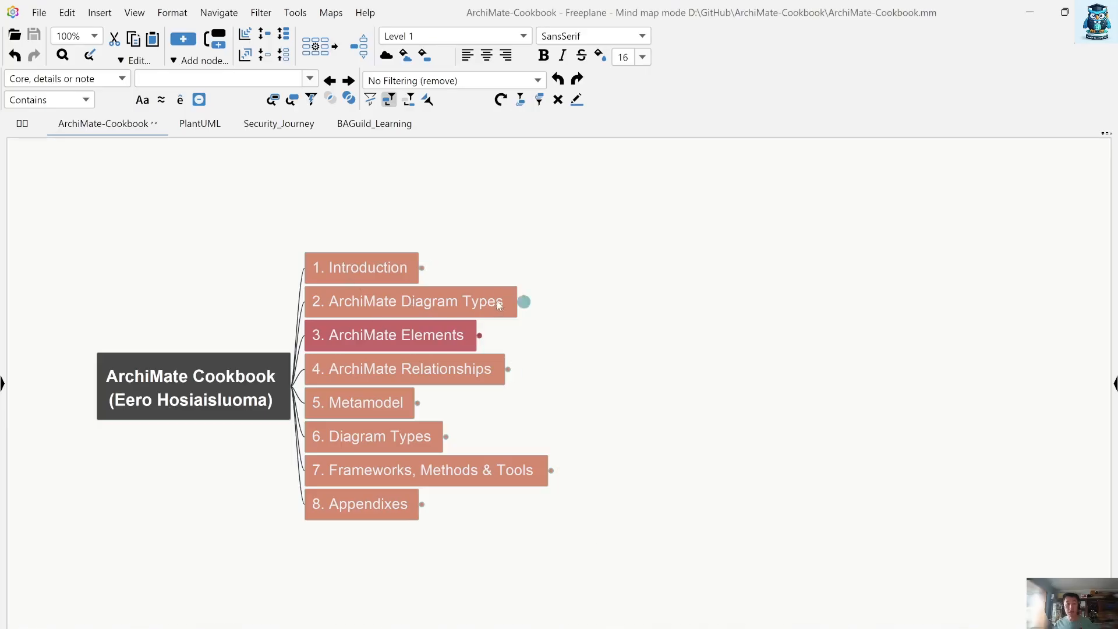
pyautogui.click(526, 304)
pyautogui.scroll(5, 670, 308)
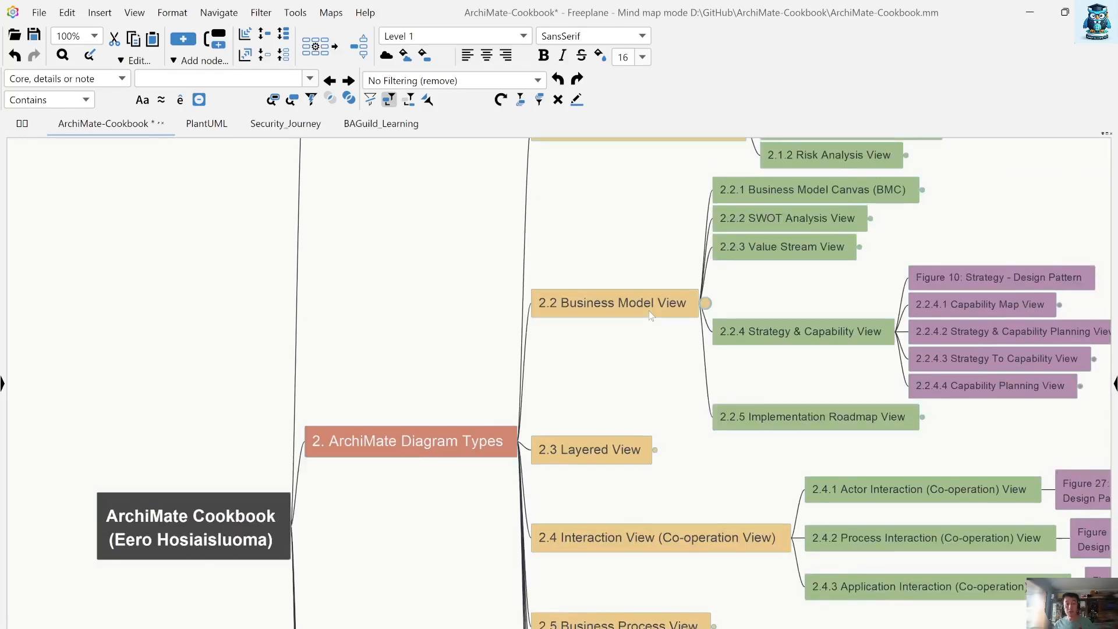
pyautogui.moveTo(618, 317); pyautogui.dragTo(451, 363)
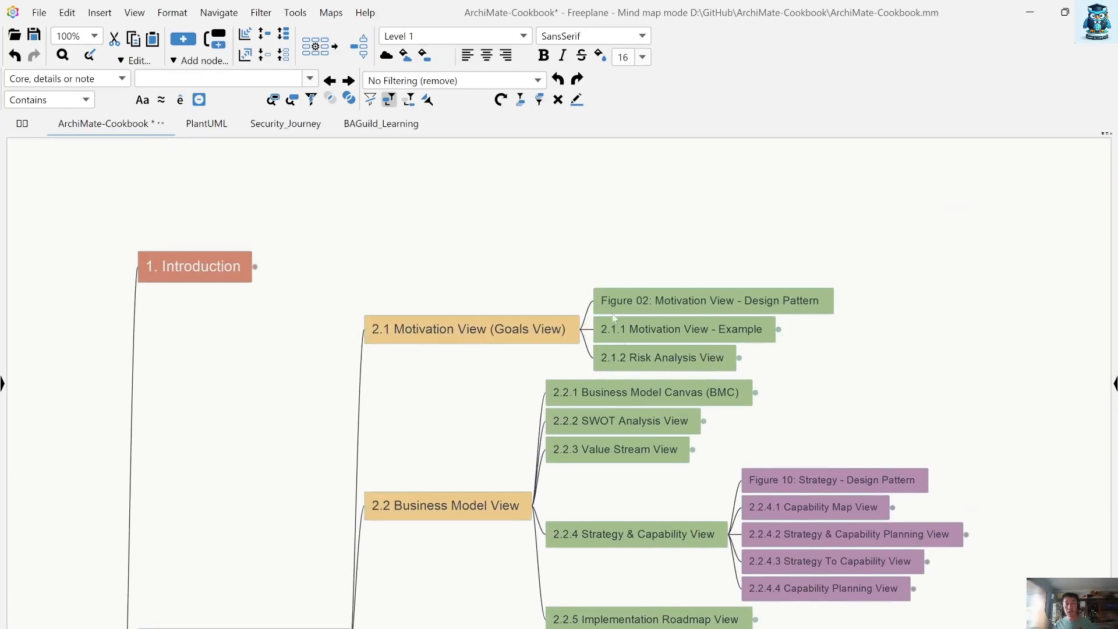
# Step: Expand 2.1.1 Motivation View - Example, 2.1.2 Risk Analysis View and 2.2.1 Business Model Canvas (BMC) to show their figures
pyautogui.click(782, 330)
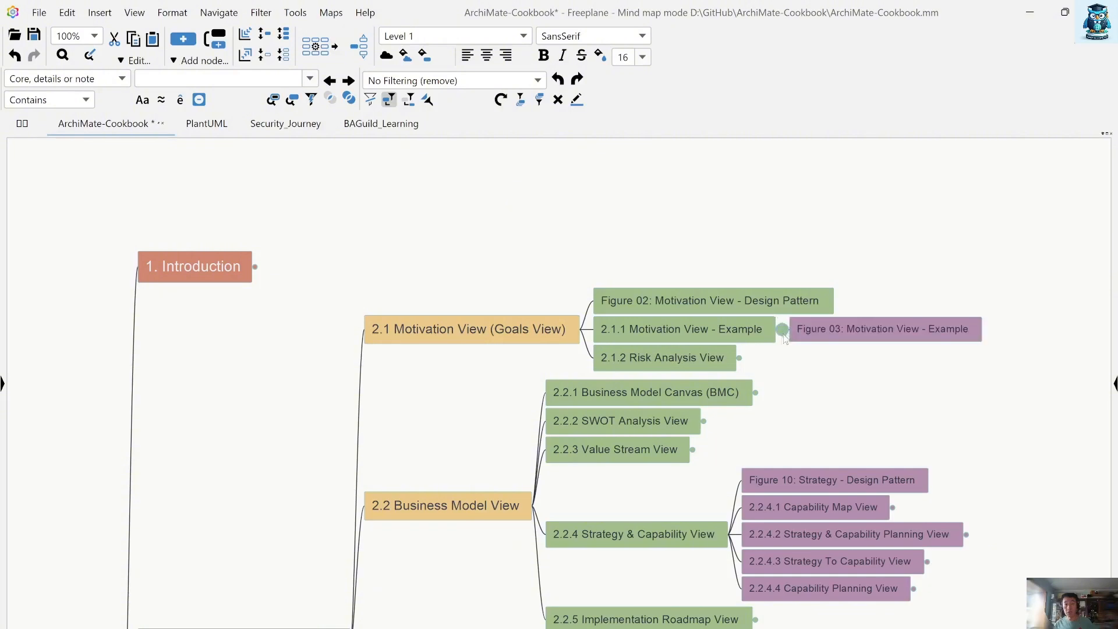
pyautogui.click(739, 358)
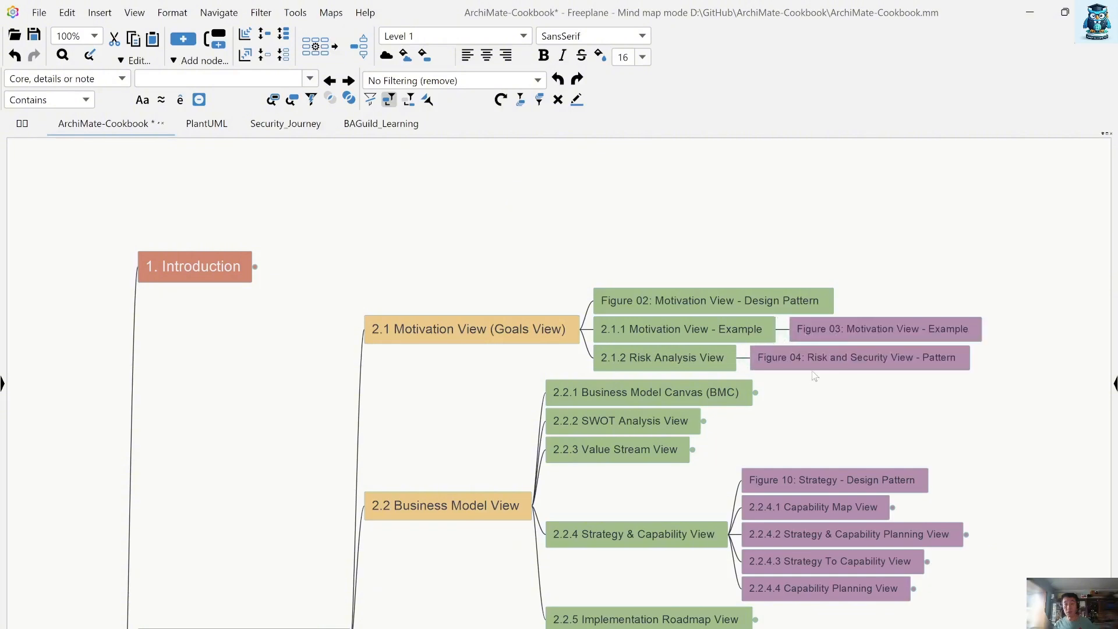
pyautogui.scroll(-1, 802, 409)
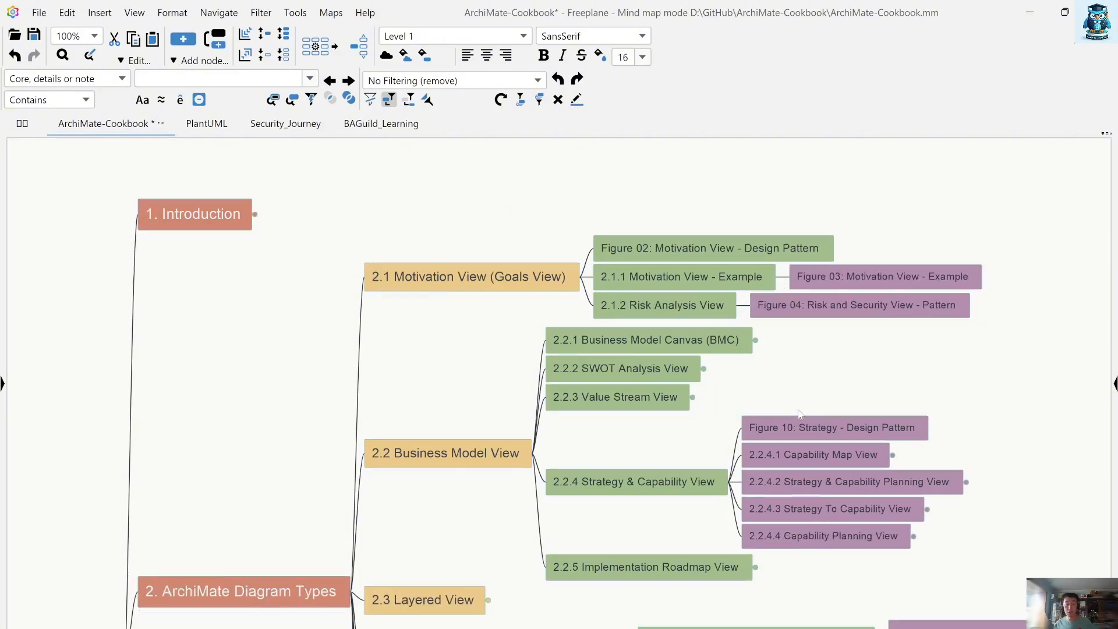
pyautogui.click(760, 340)
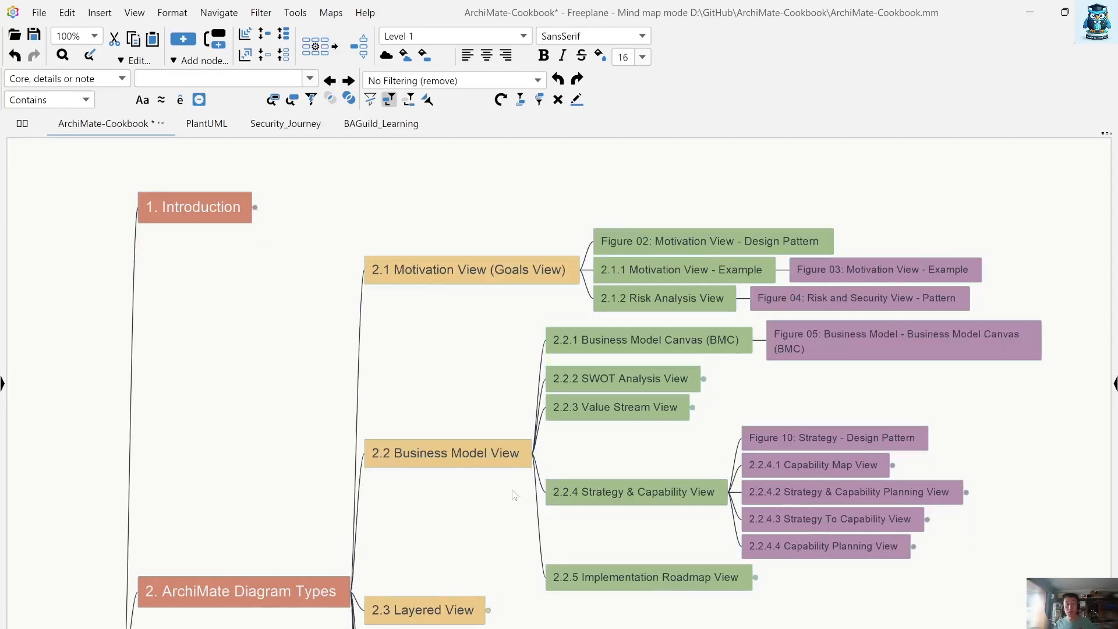